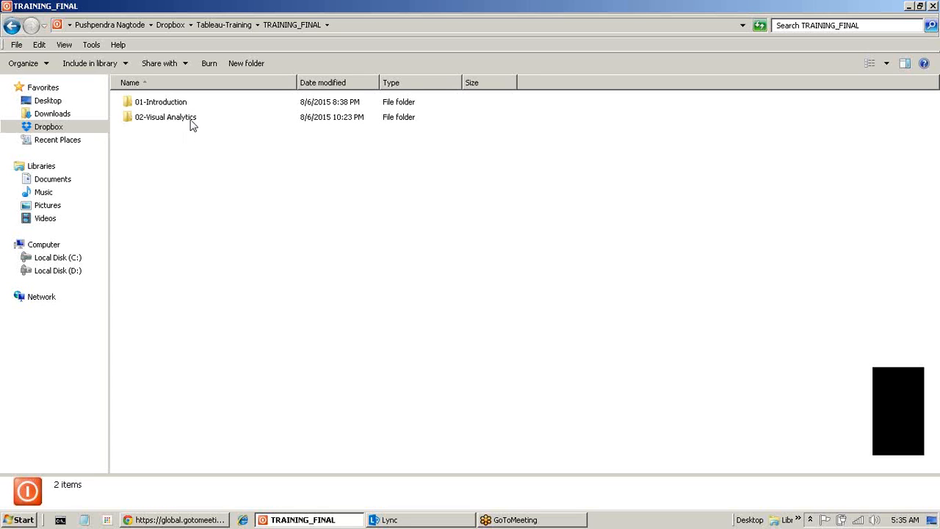
Open Agenda.txt from 02-Visual Analytics > 1-Getting Started in Notepad.
double_click(190, 120)
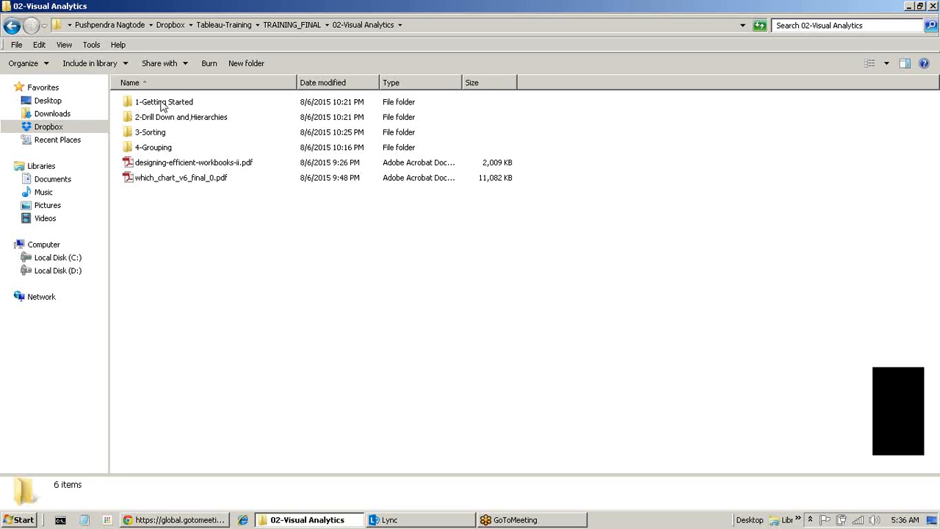
double_click(163, 107)
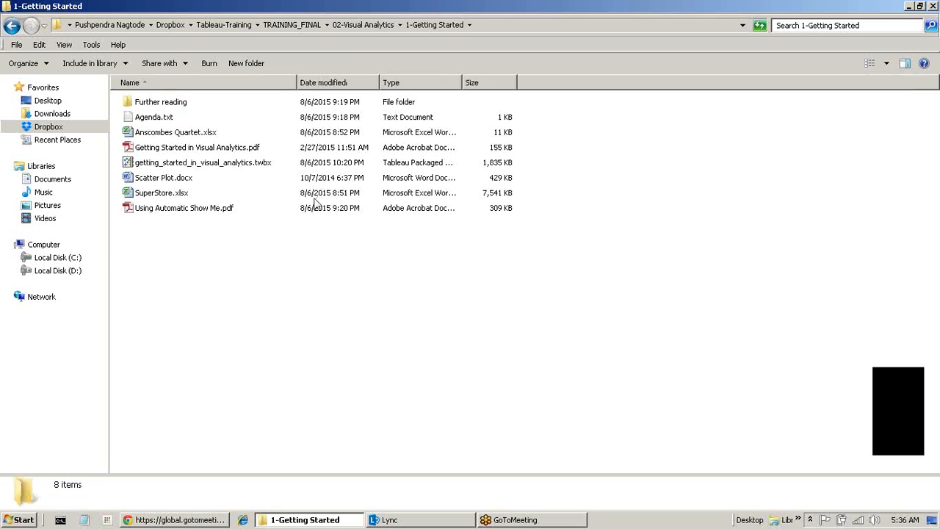
double_click(165, 119)
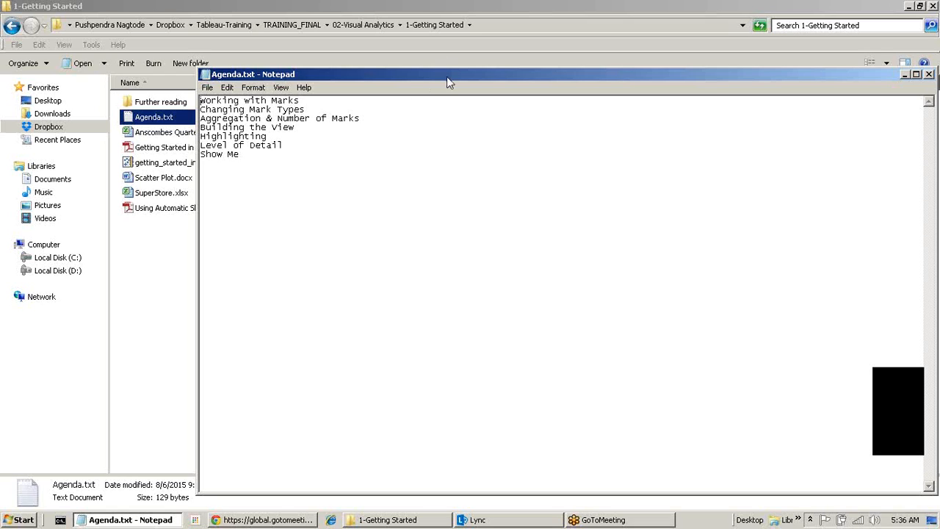
Reposition the Notepad agenda window, then close it.
drag(449, 82, 307, 86)
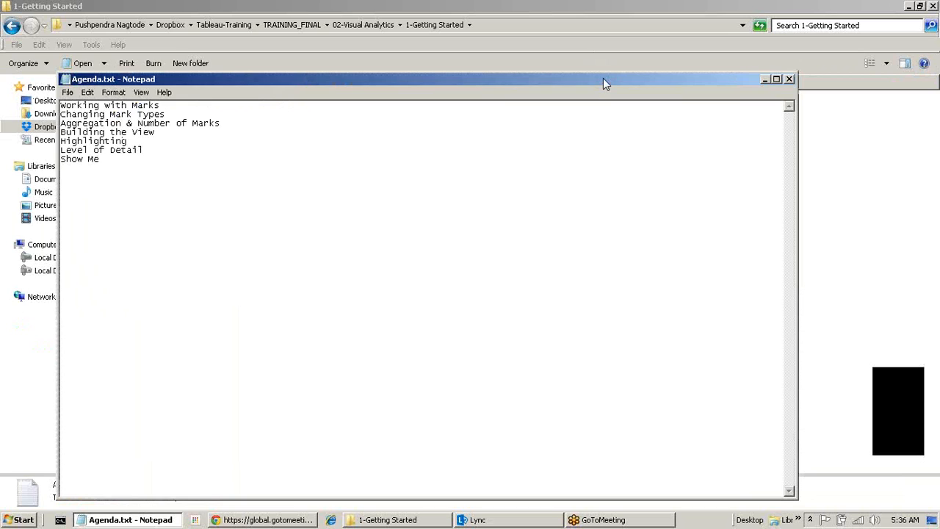
drag(603, 78, 414, 57)
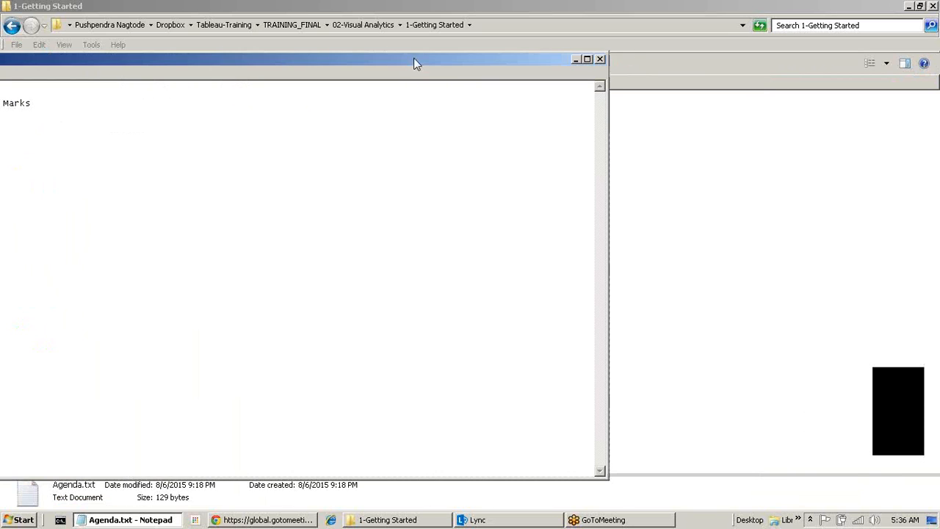
drag(432, 58, 503, 59)
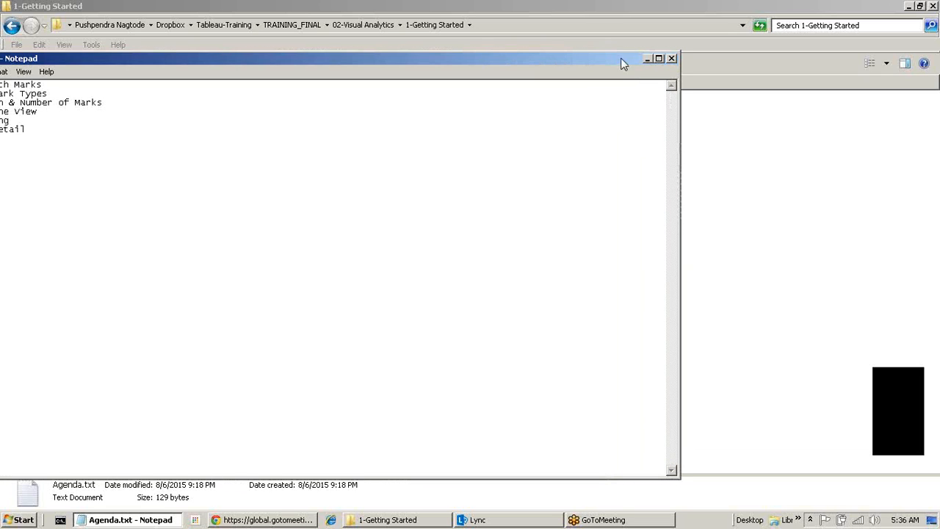
click(671, 59)
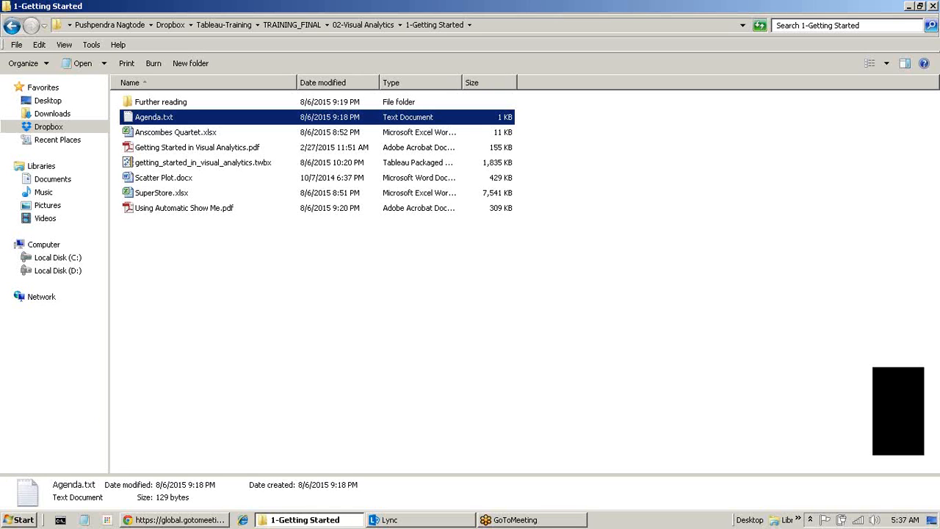
Search for Tableau Public in a new Chrome tab and browse its homepage.
click(163, 522)
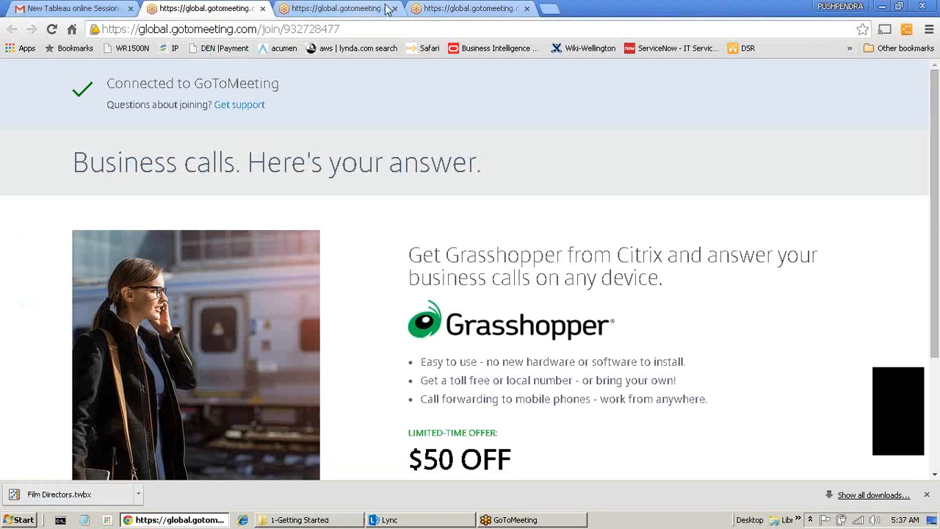
click(550, 10)
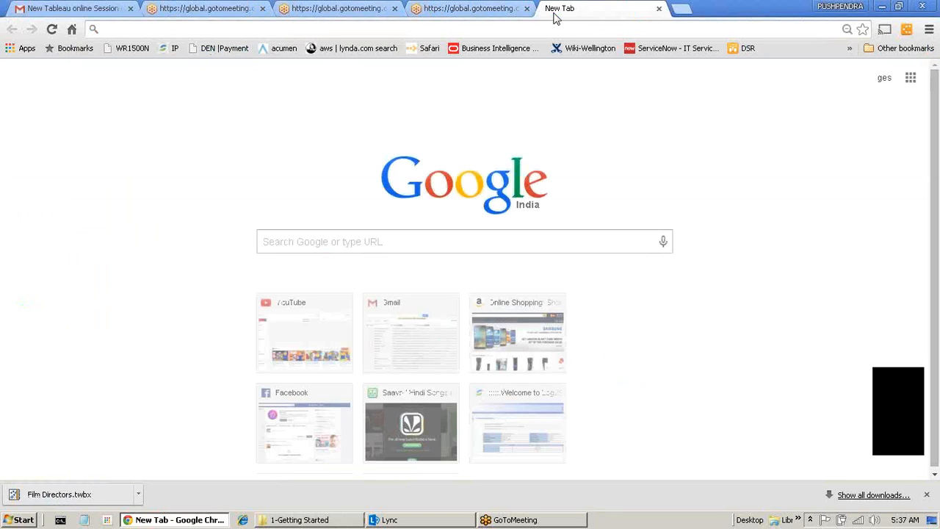
text(tab)
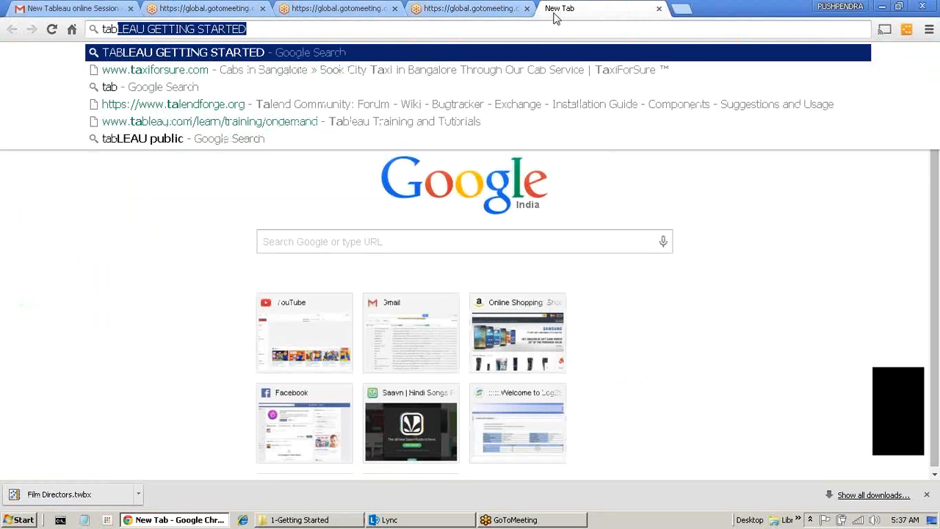
text(leau publiuc)
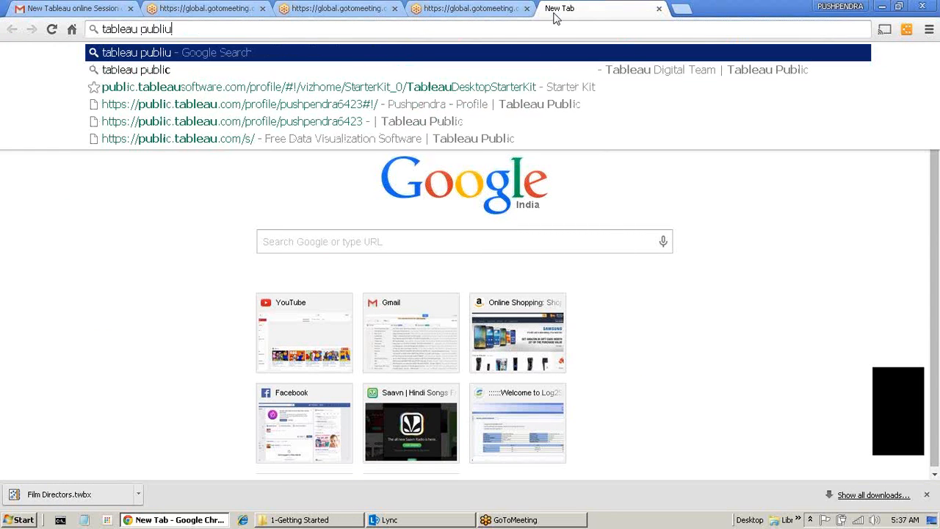
key(Return)
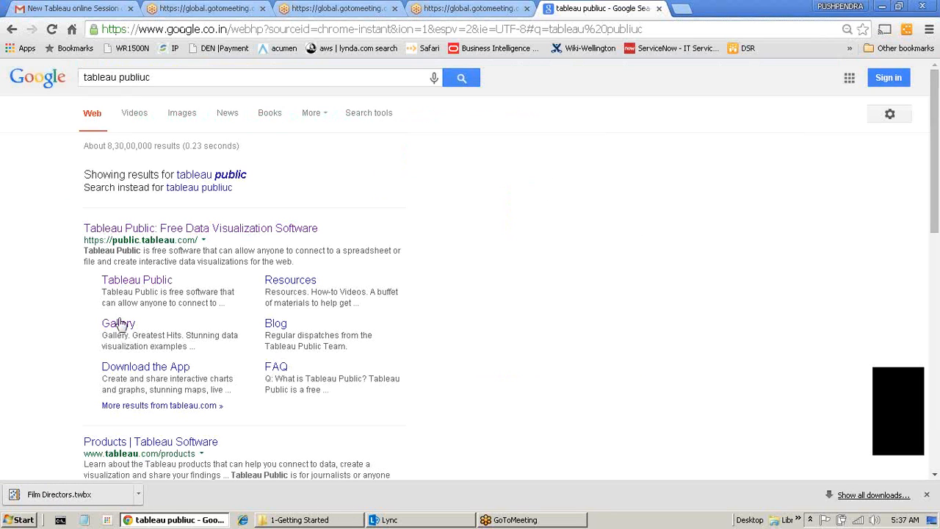
click(251, 229)
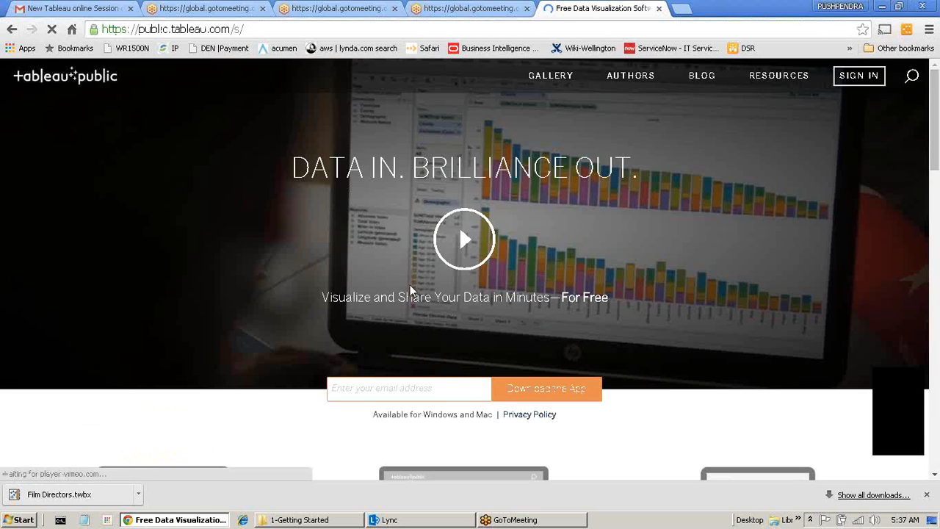
scroll(436, 248, down, 2)
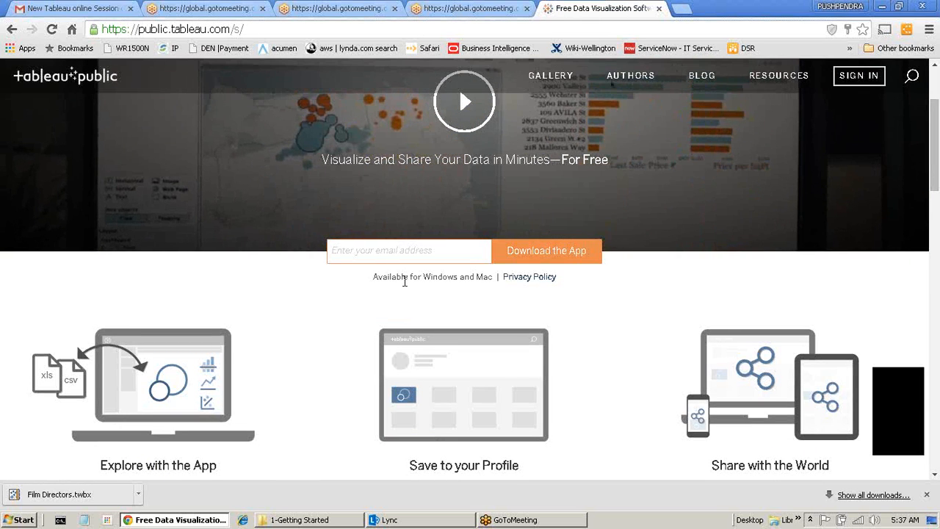
Launch Tableau Public 9.0 from the Start menu to reach the Book1 start page.
click(11, 523)
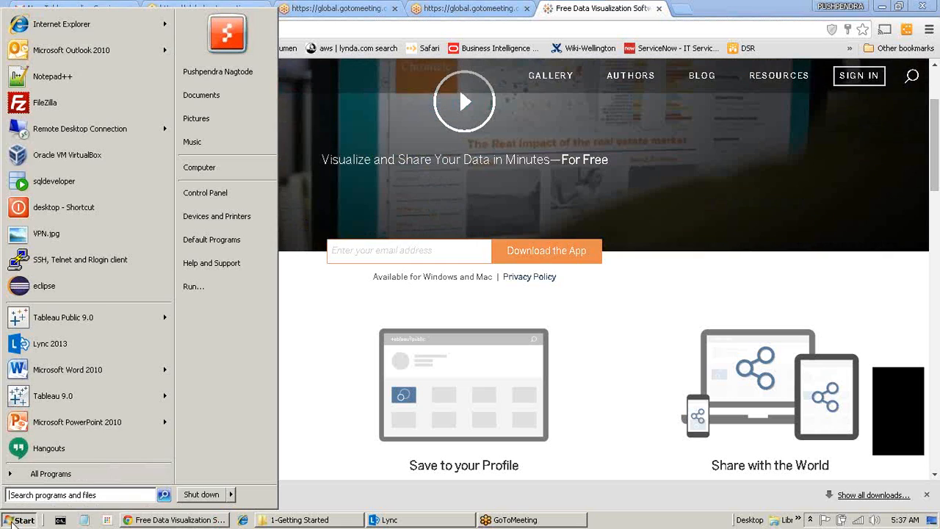
mouse_move(55, 319)
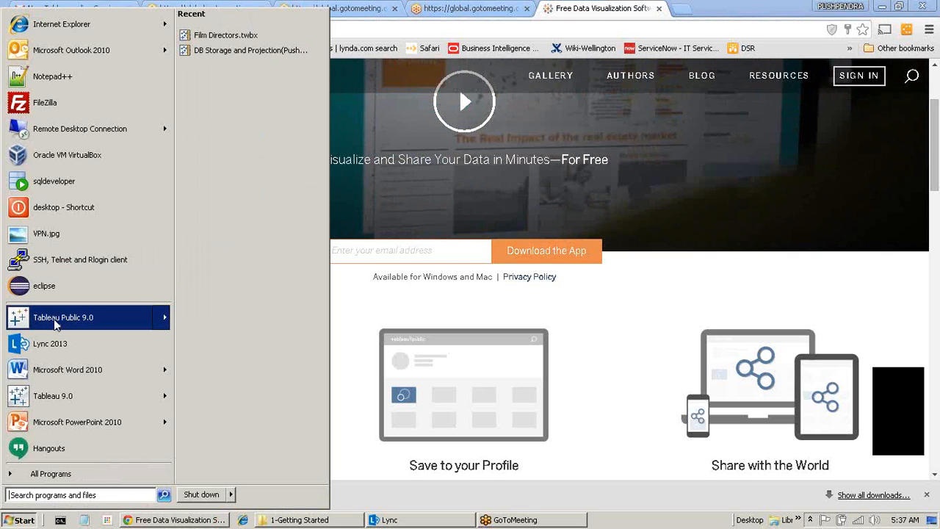
click(56, 323)
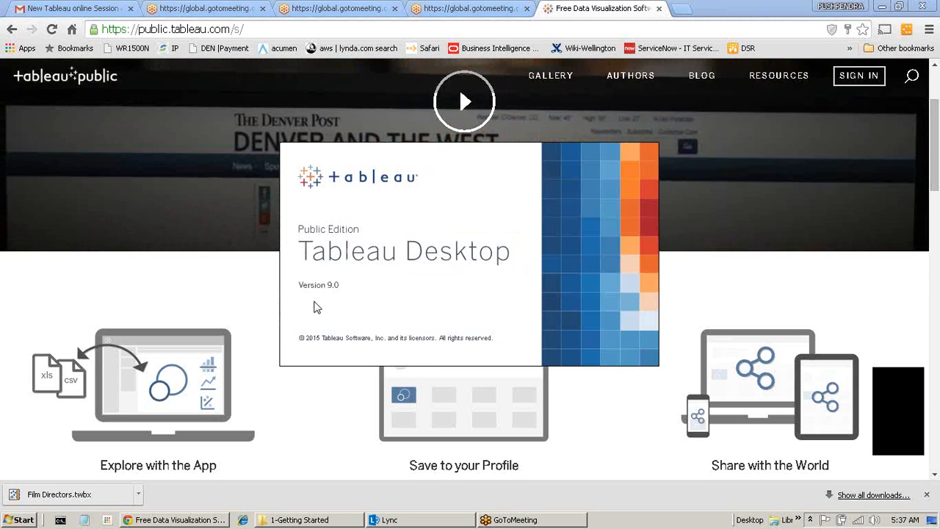
key(super)
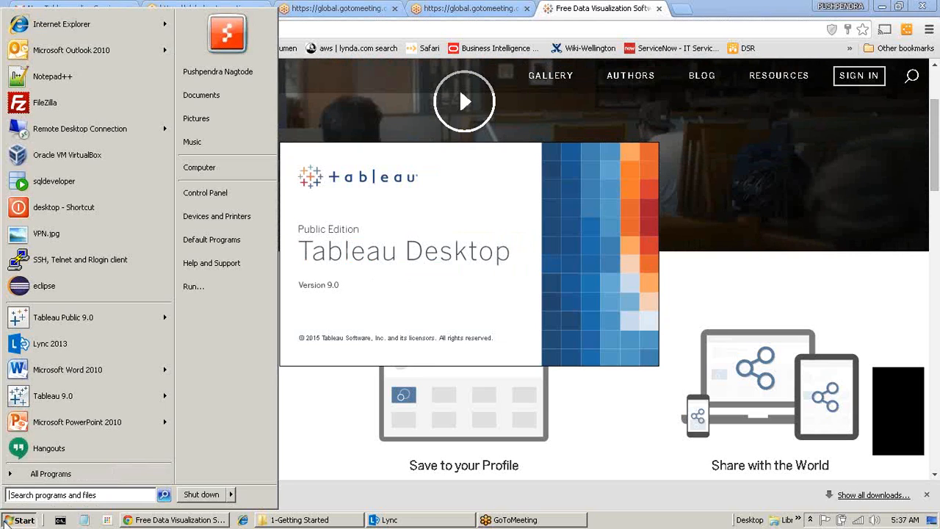
mouse_move(84, 400)
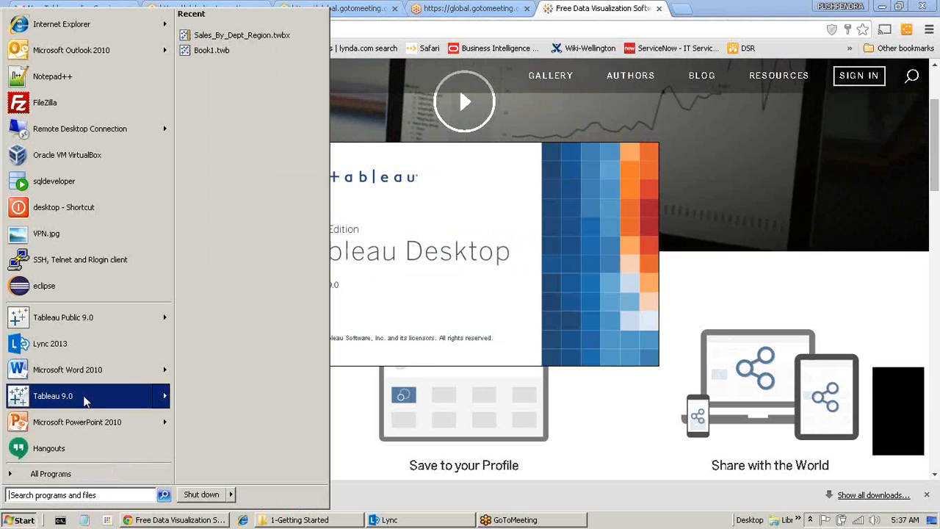
key(Up)
key(Up)
key(Up)
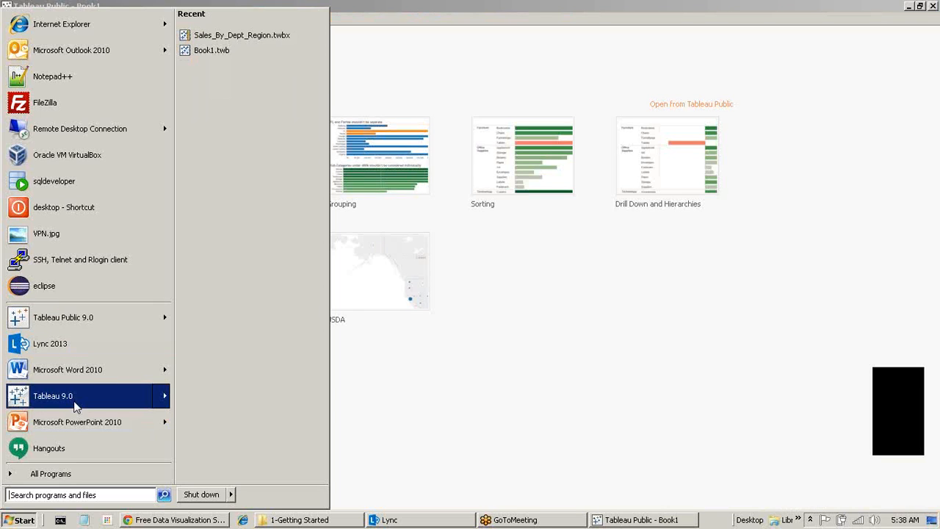
click(497, 321)
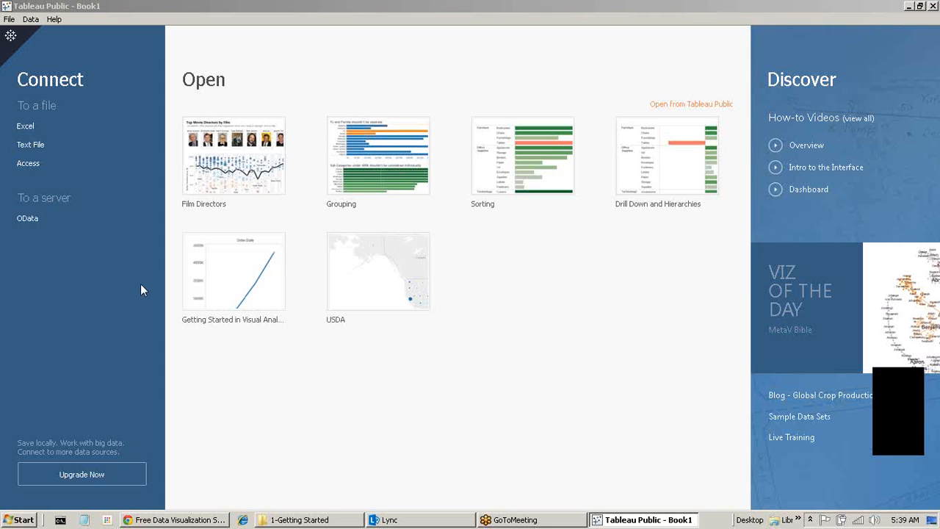
Start an Excel connection and browse Dropbox > Tableau-Training > TRAINING_FINAL.
click(45, 127)
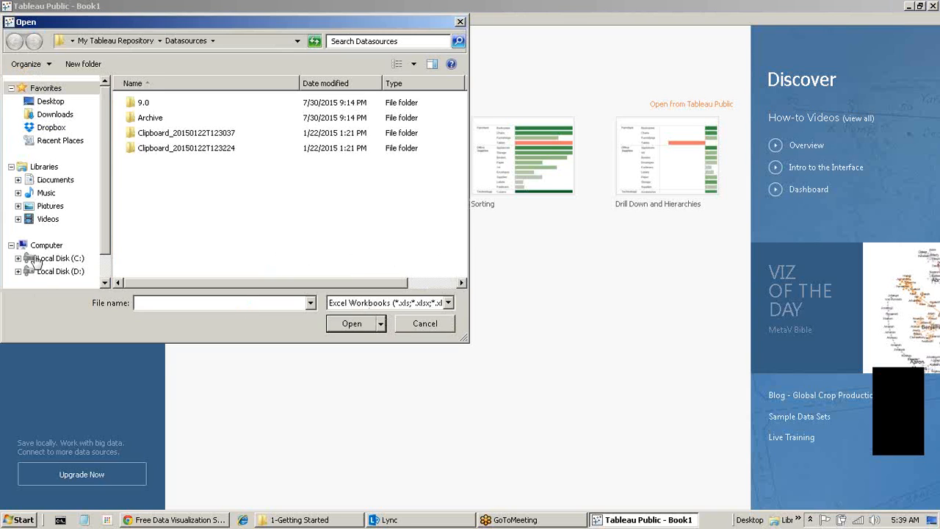
click(51, 127)
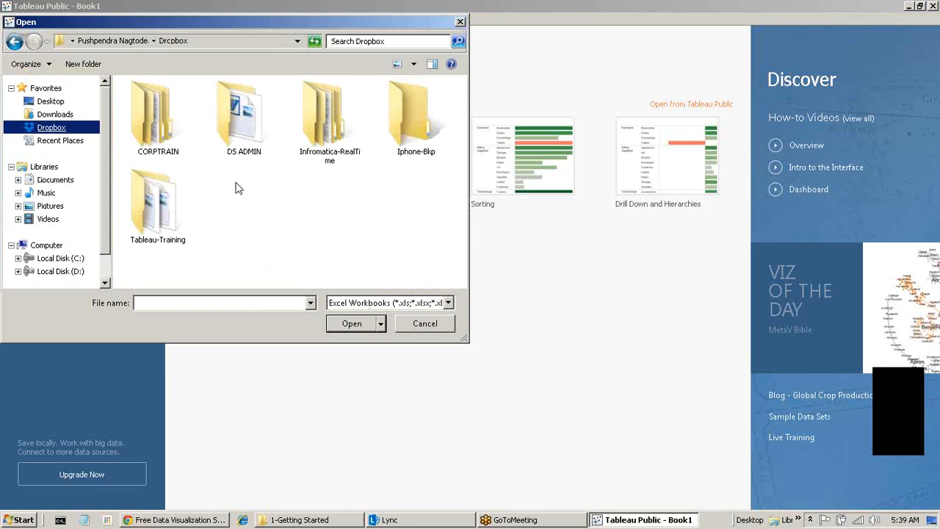
double_click(140, 213)
click(158, 211)
double_click(158, 211)
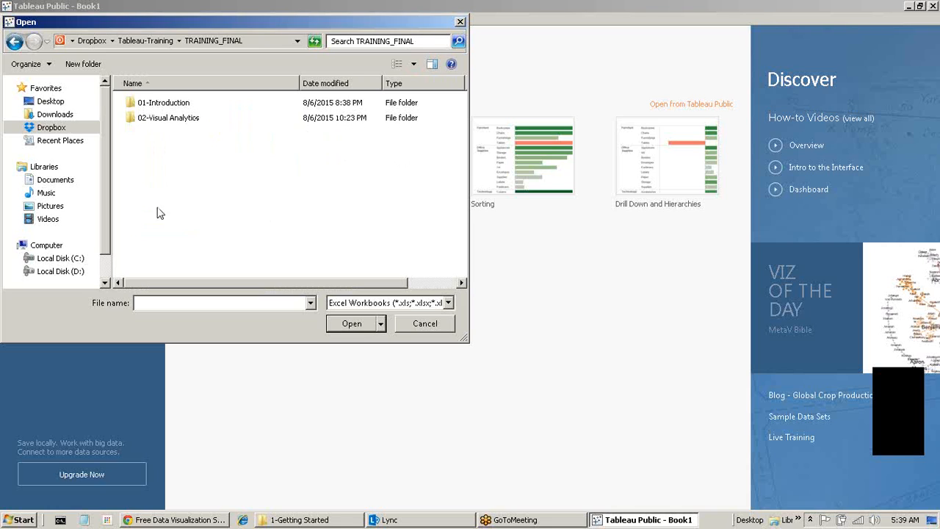
double_click(164, 104)
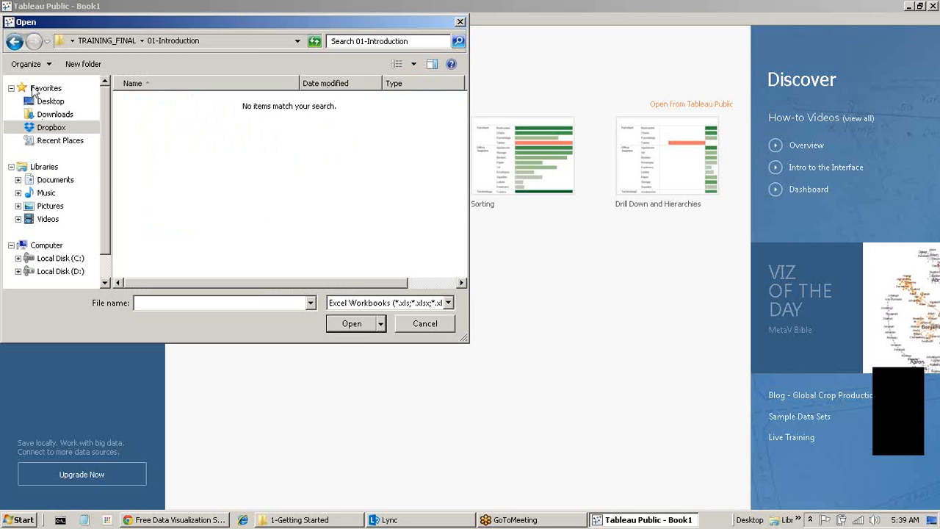
Load SuperStore.xlsx from 02-Visual Analytics > 1-Getting Started and view the reload error details.
click(14, 41)
double_click(181, 119)
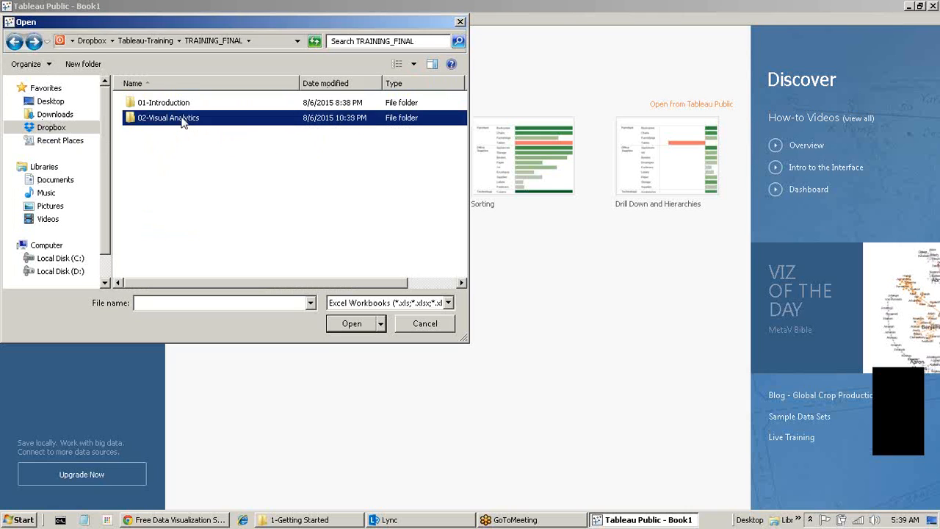
double_click(186, 103)
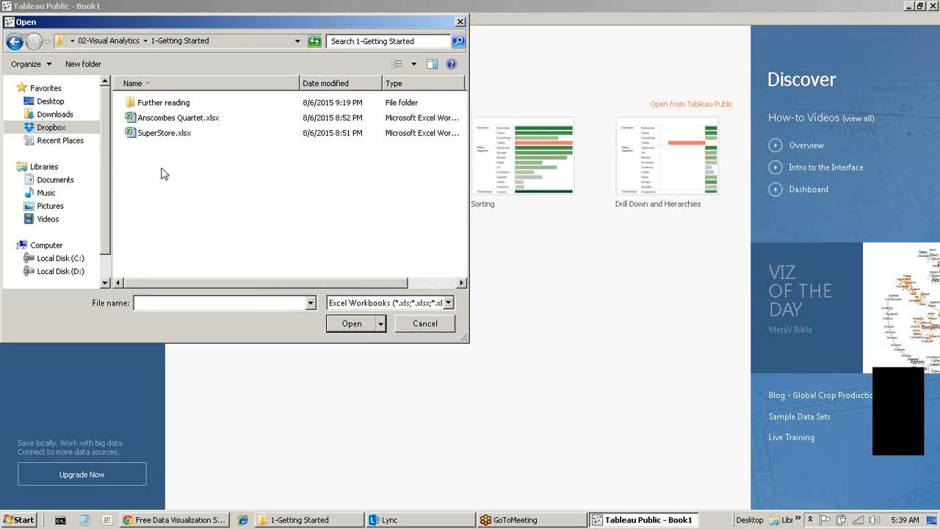
click(159, 134)
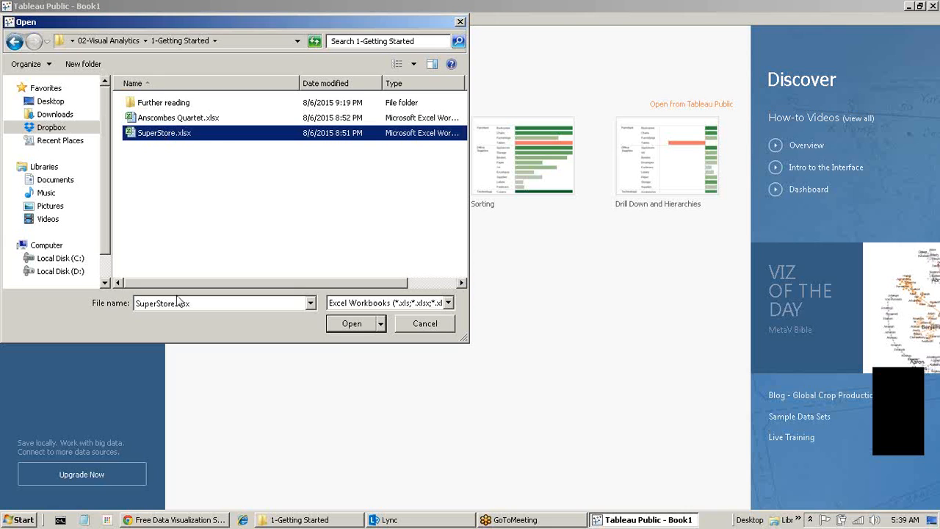
click(353, 323)
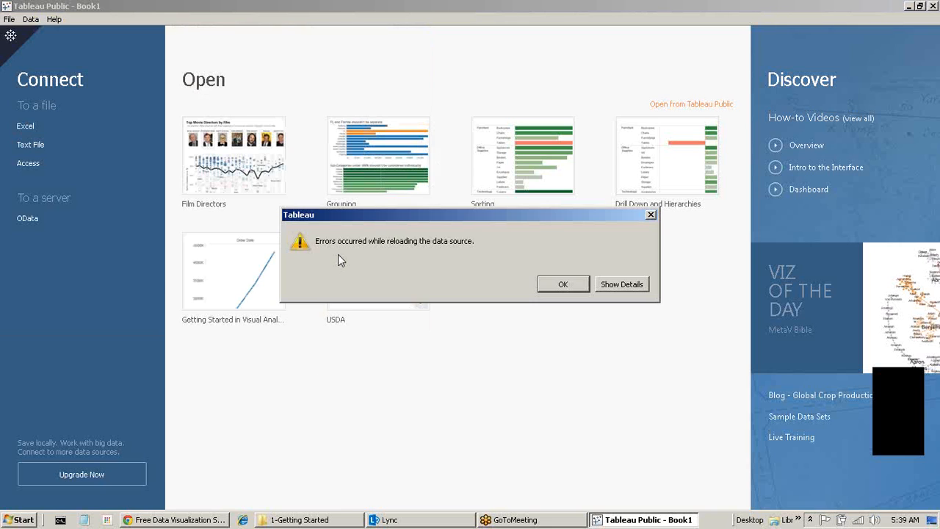
click(635, 285)
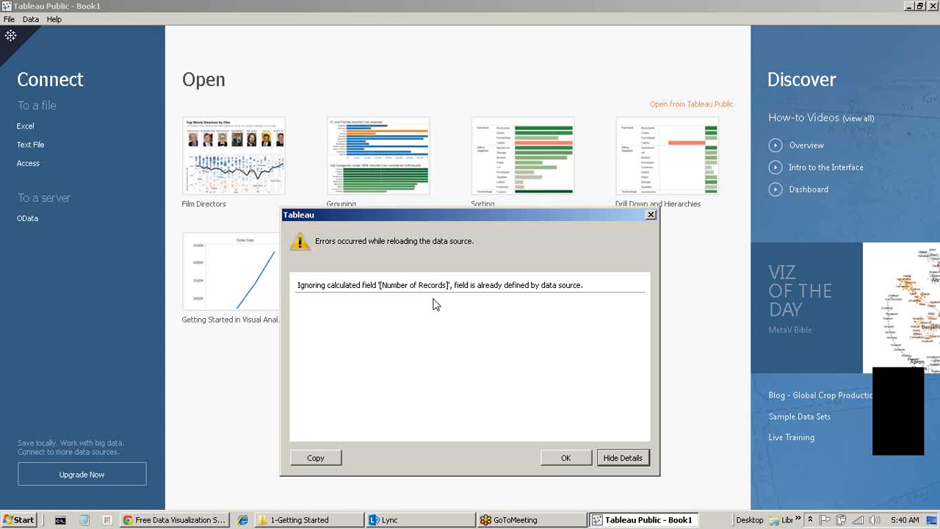
Dismiss the data source reload error with OK.
click(567, 458)
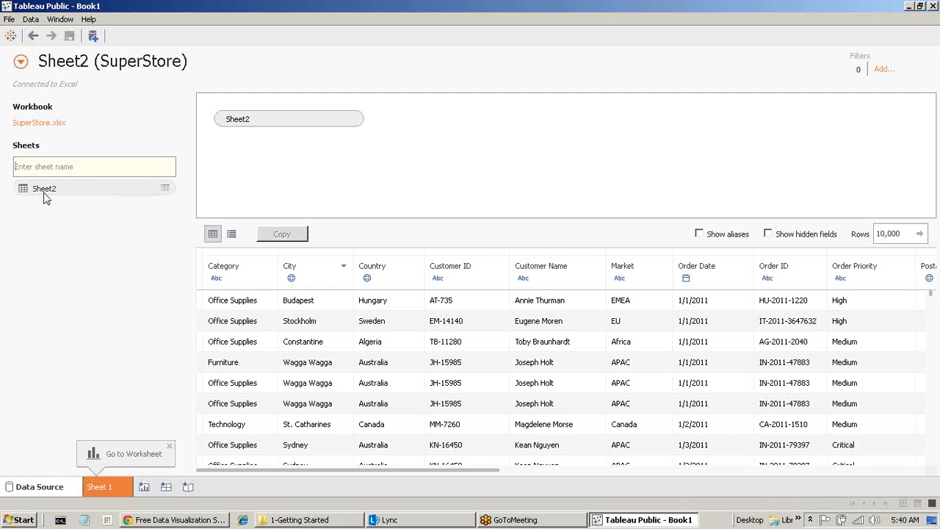
drag(44, 197, 582, 155)
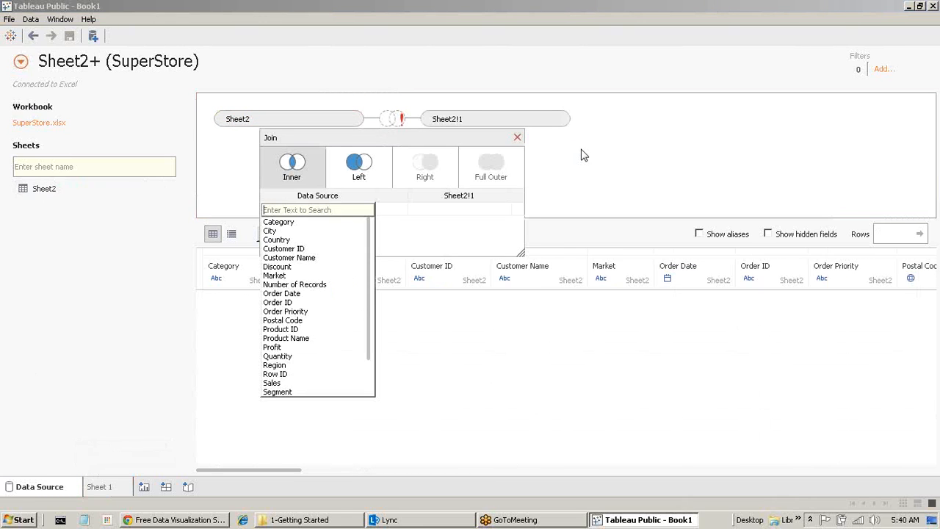
click(517, 137)
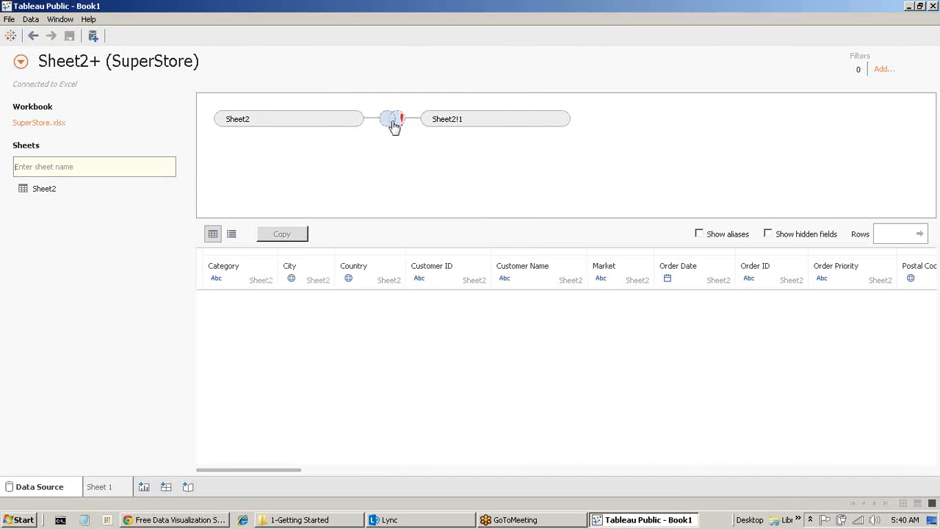
click(394, 121)
click(517, 139)
click(559, 122)
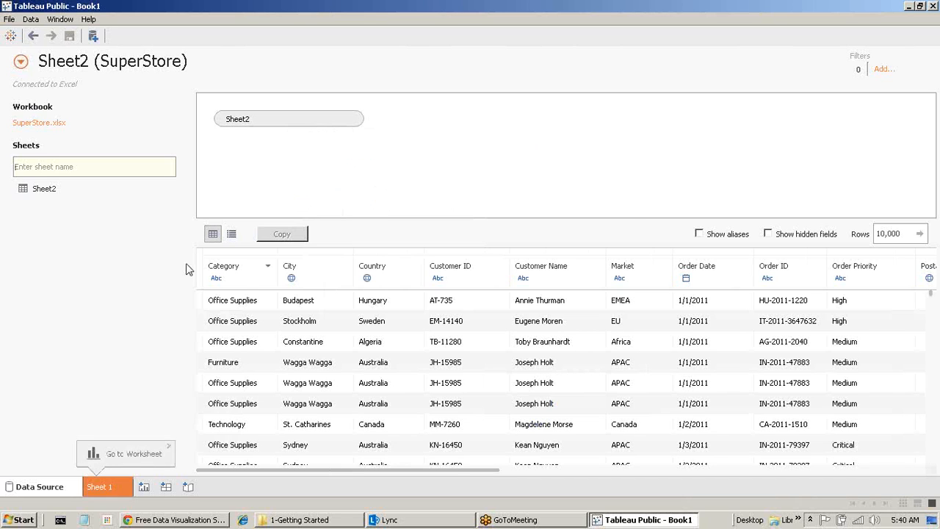
drag(453, 471, 213, 443)
click(119, 489)
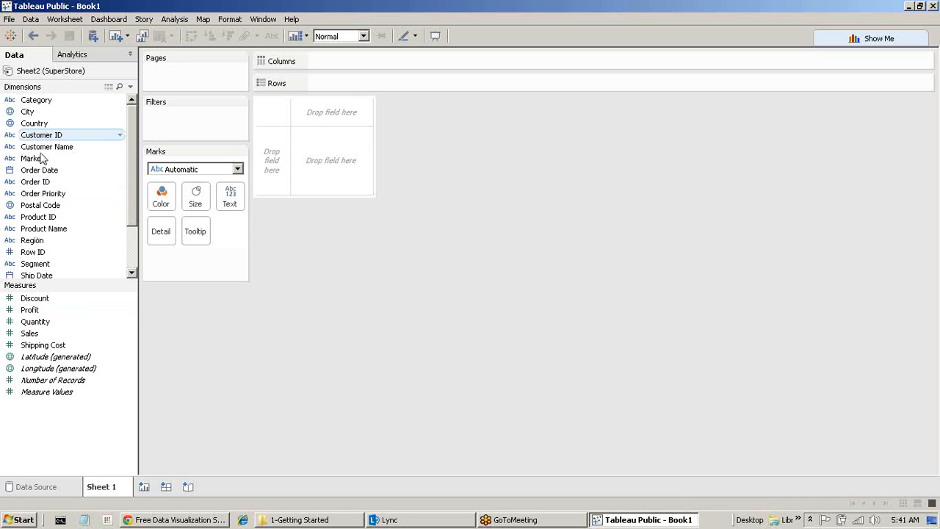
right_click(42, 76)
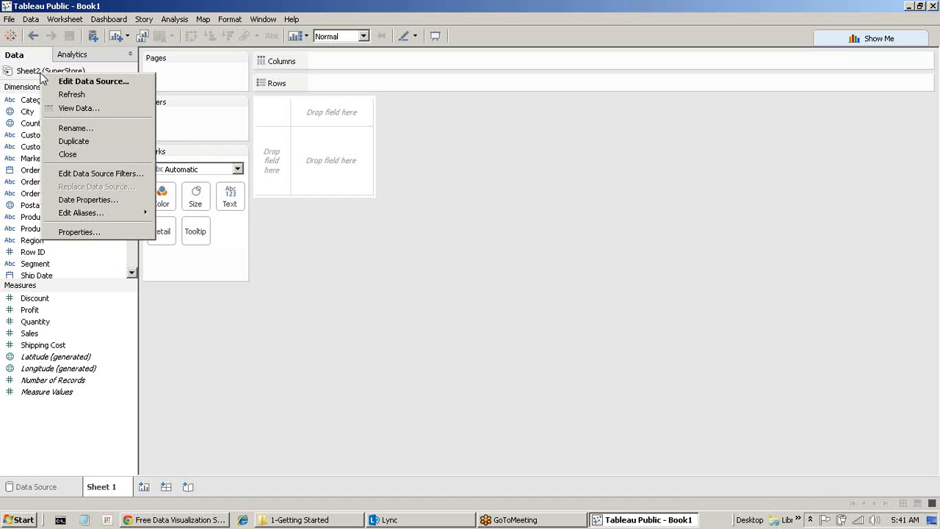
click(110, 83)
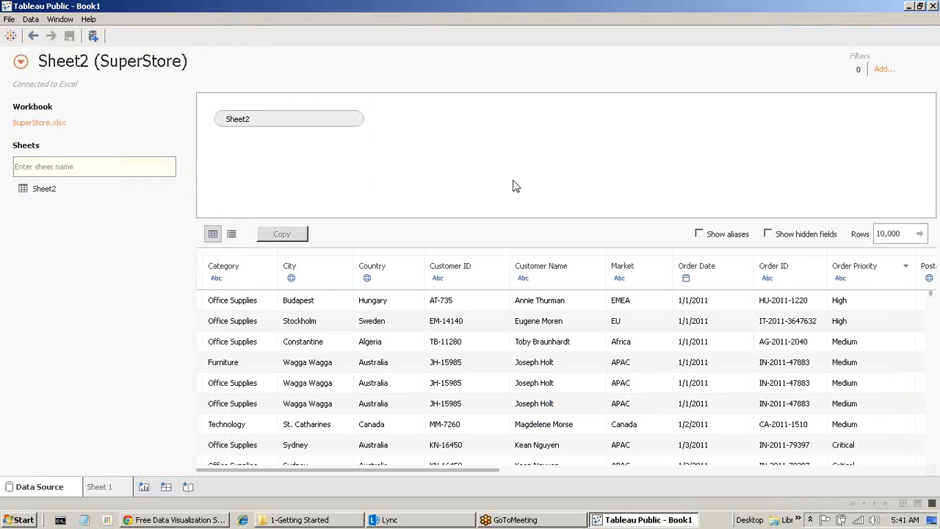
Rename the data source from Sheet2 (SuperStore) to SuperStore and go to Sheet 1.
click(81, 64)
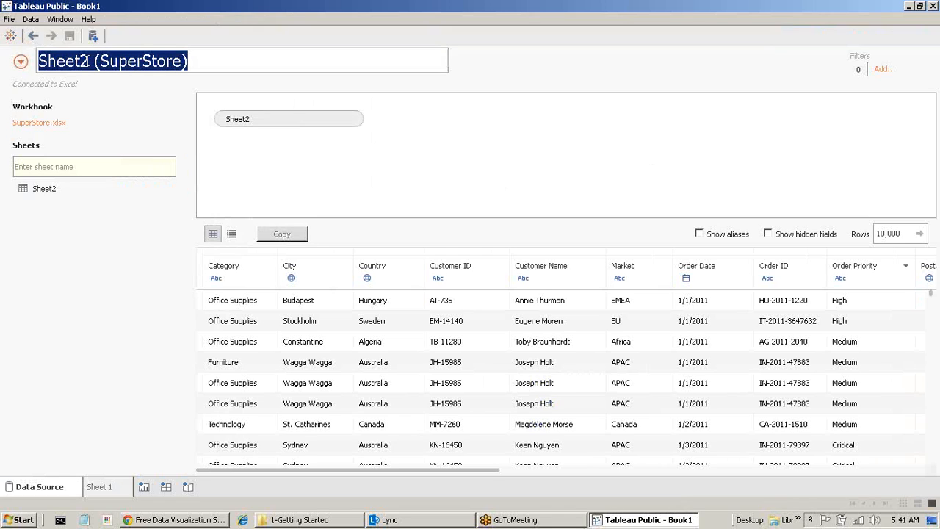
drag(95, 61, 4, 47)
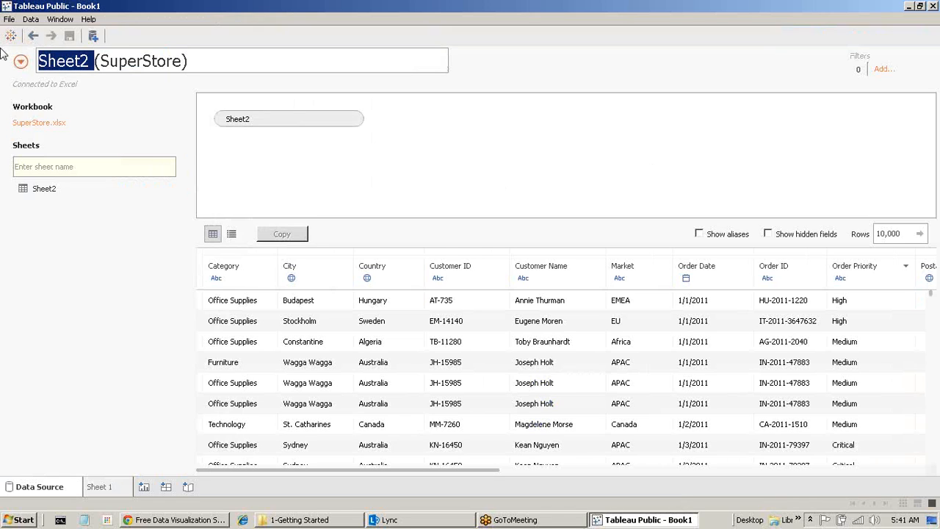
key(Delete)
key(Delete)
click(134, 55)
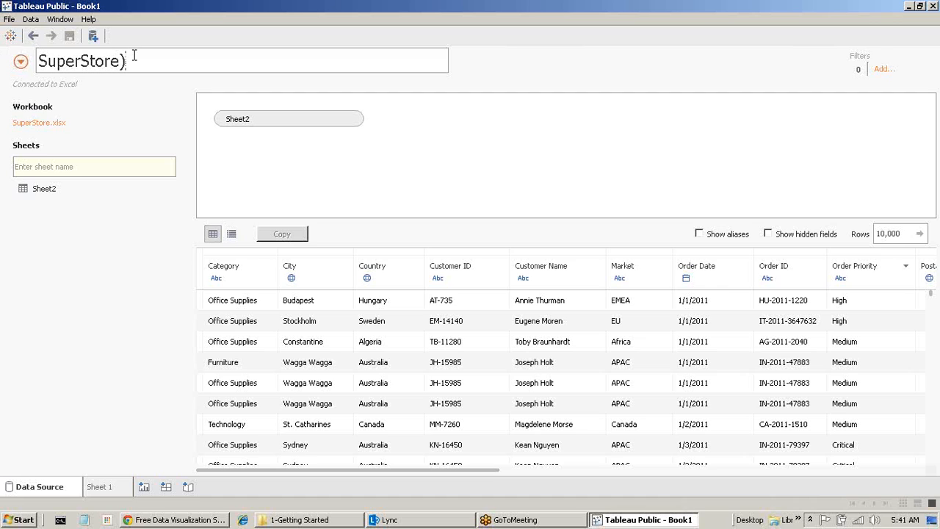
key(BackSpace)
click(144, 285)
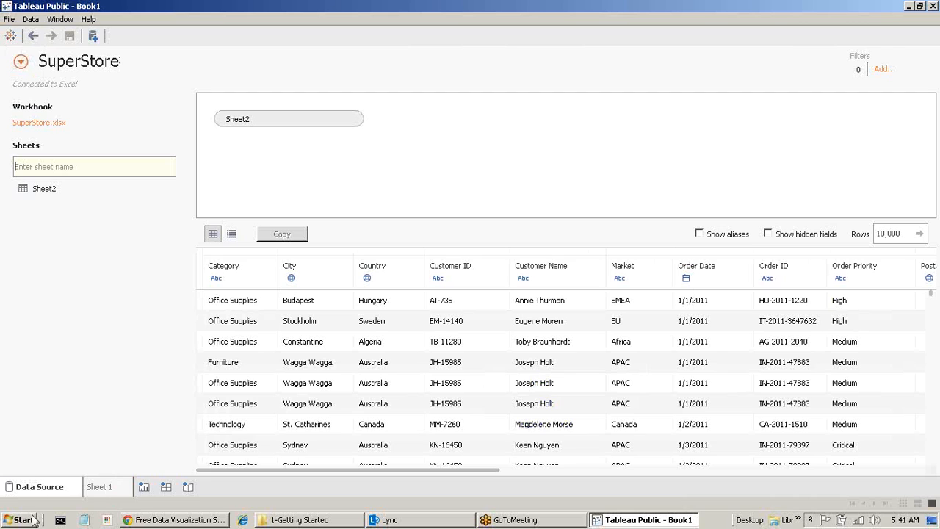
click(99, 487)
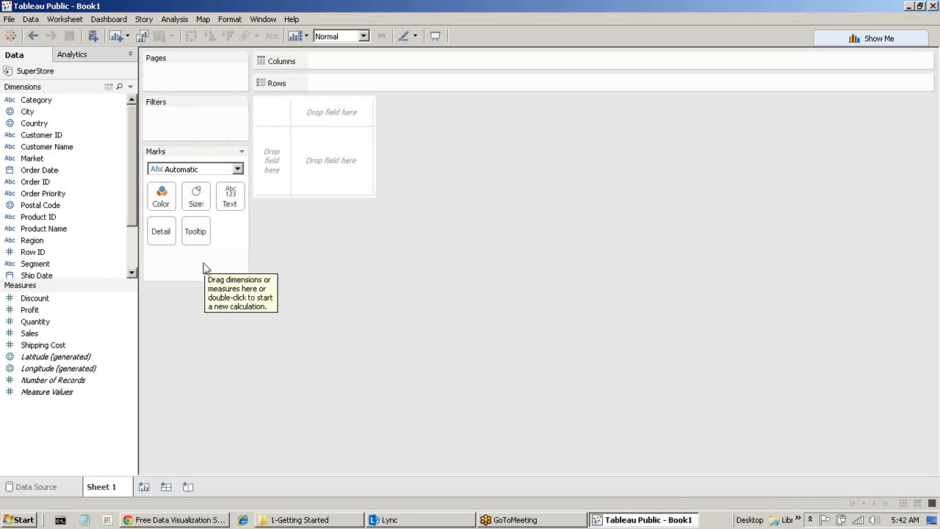
Put SUM(Sales) on Rows and Order Date on Columns for a yearly sales line.
double_click(29, 334)
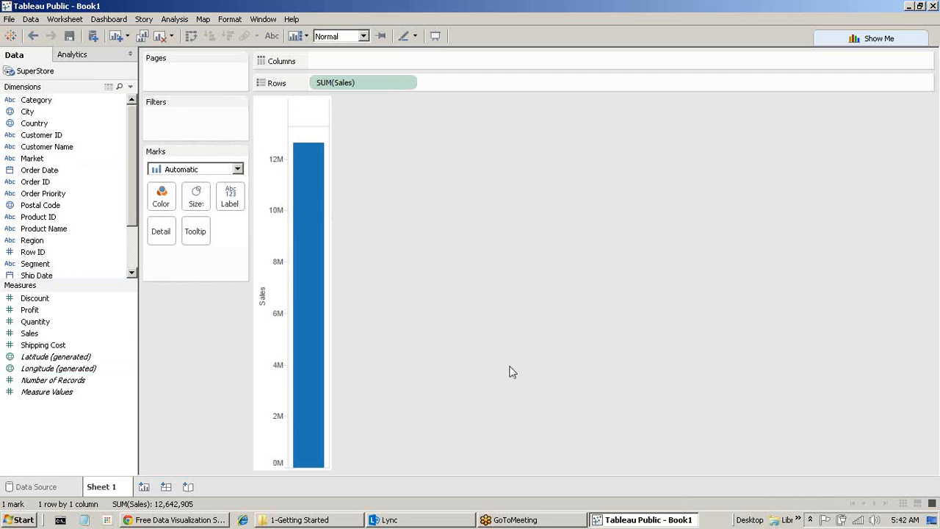
mouse_move(304, 153)
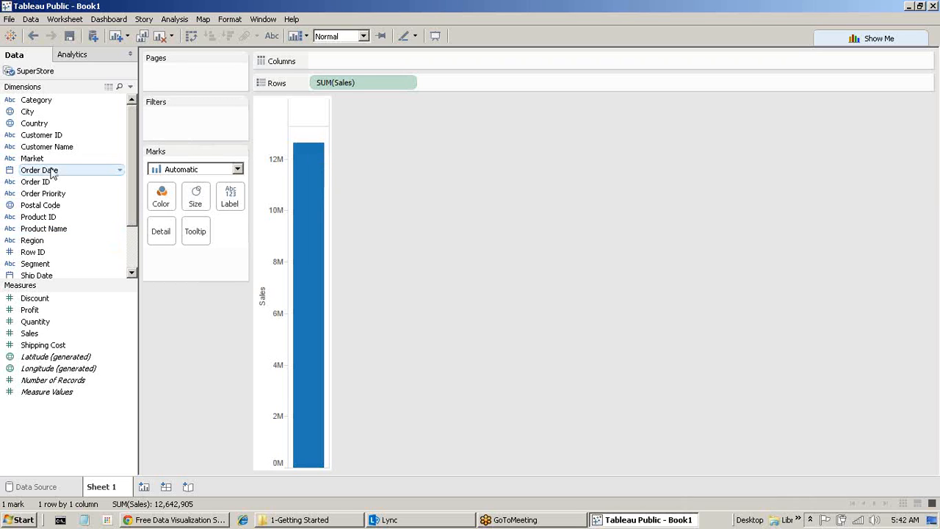
drag(51, 174, 364, 62)
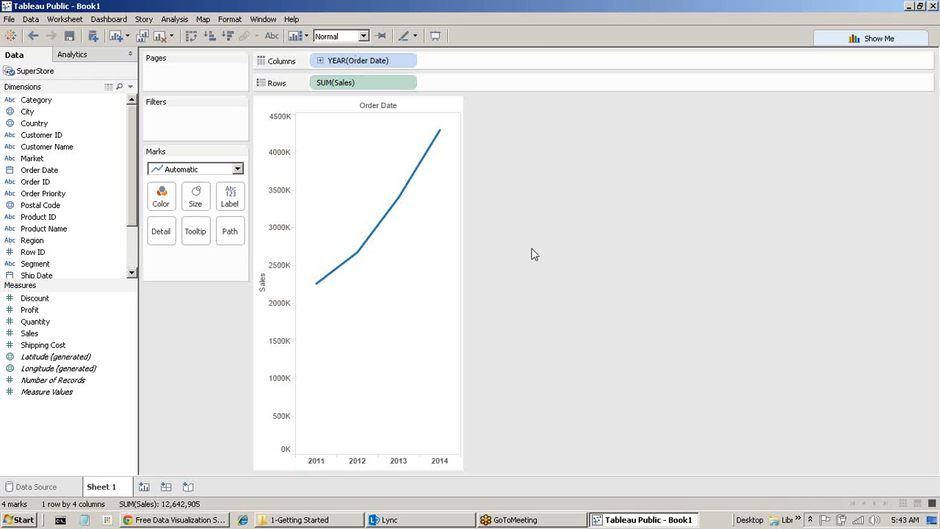
click(174, 170)
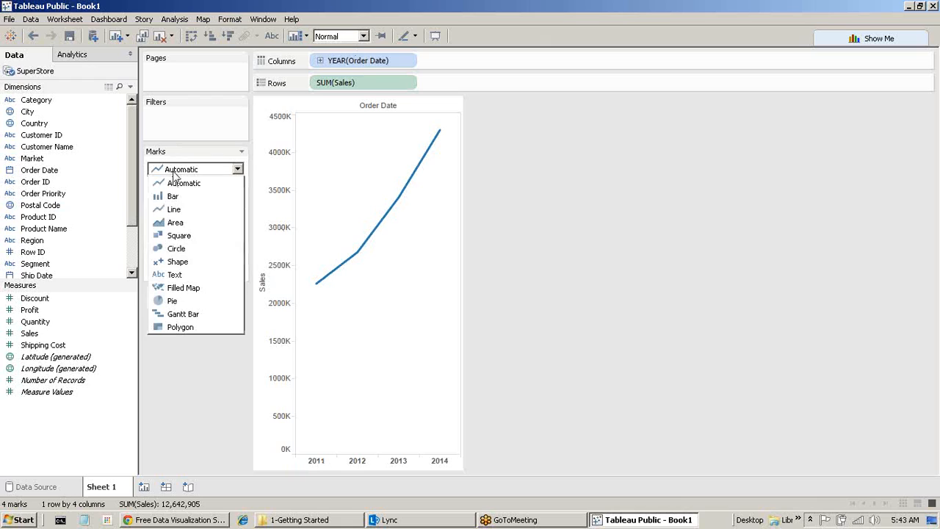
click(191, 169)
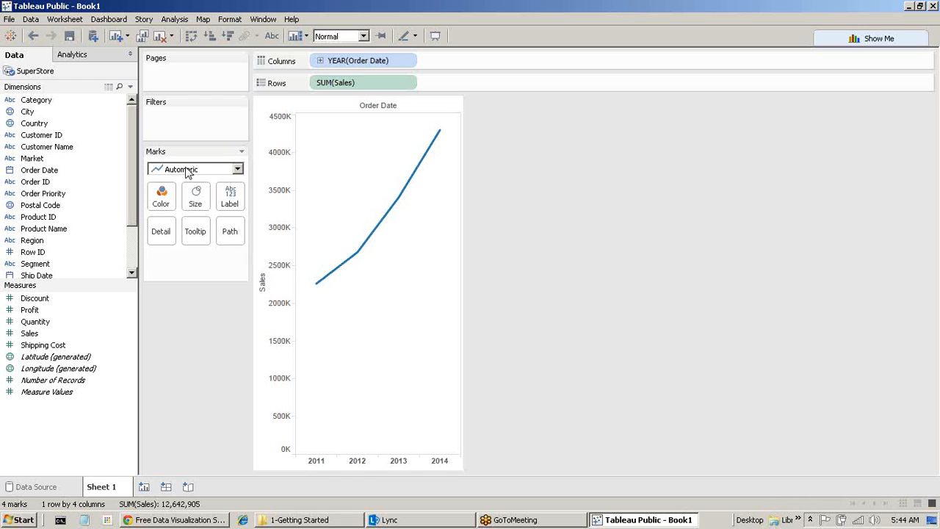
click(188, 172)
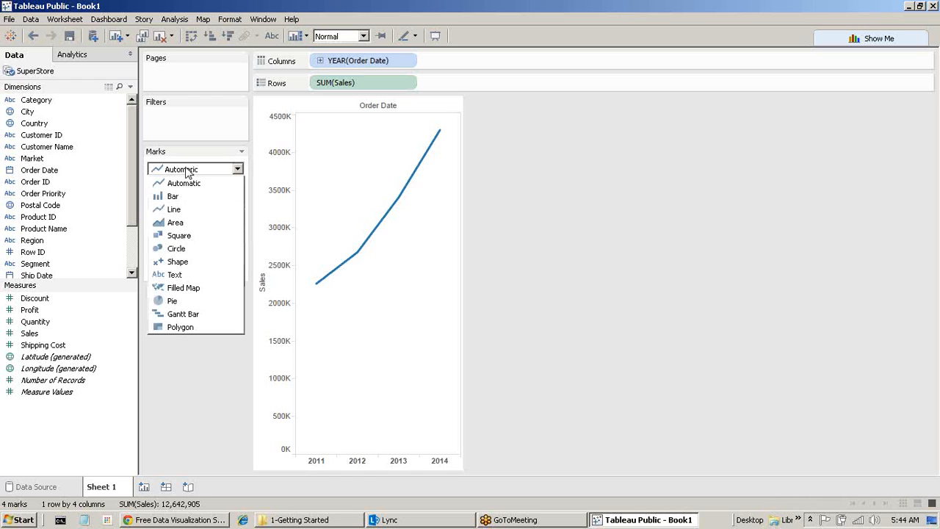
click(187, 197)
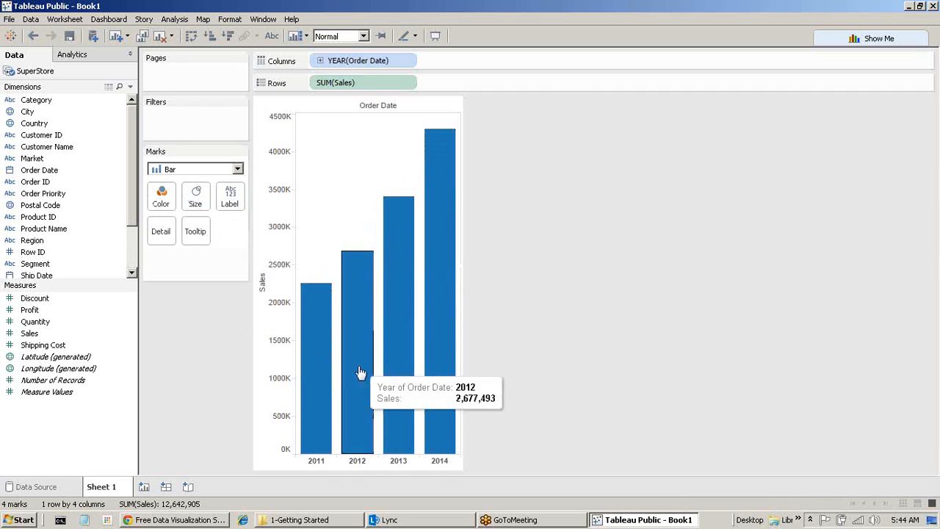
click(193, 170)
click(180, 248)
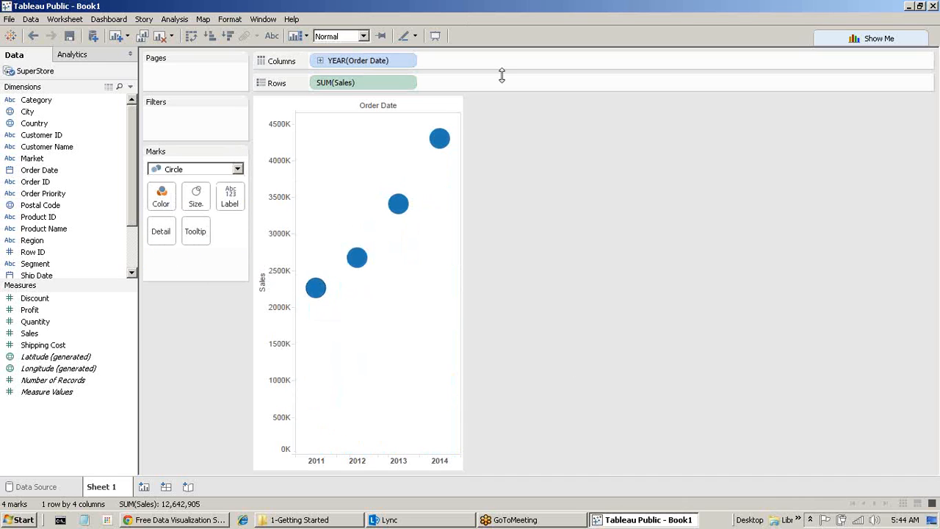
click(182, 171)
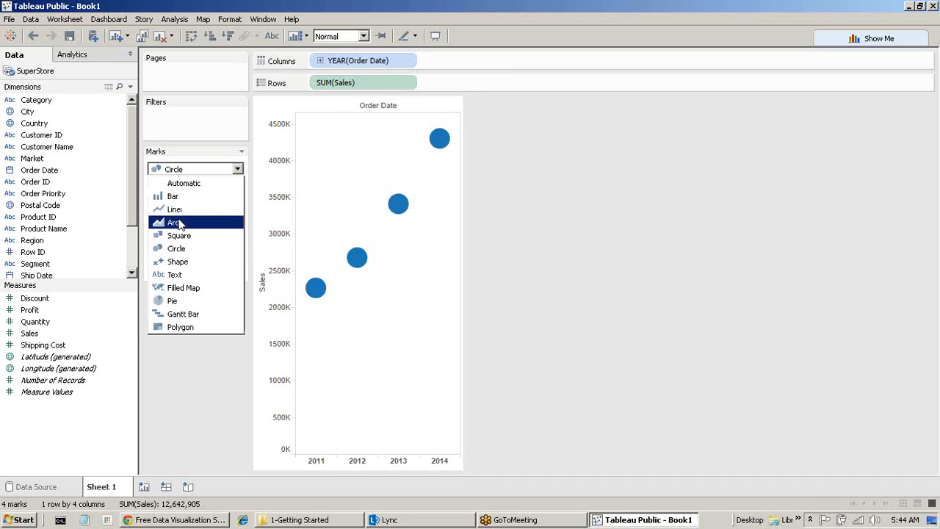
click(186, 263)
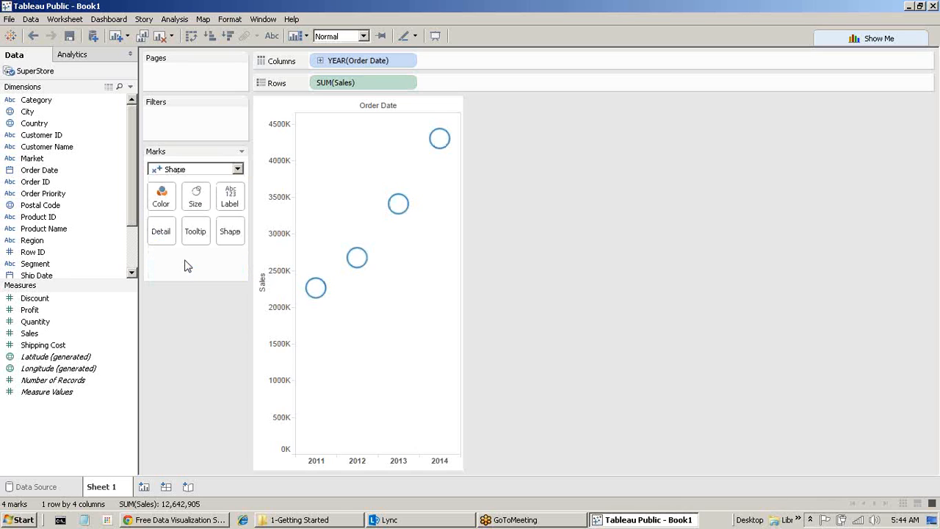
mouse_move(312, 288)
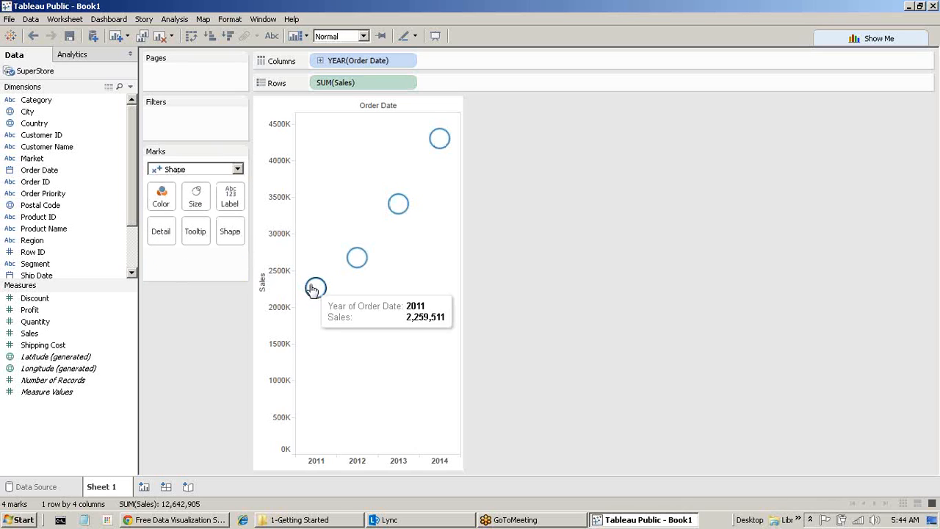
click(210, 171)
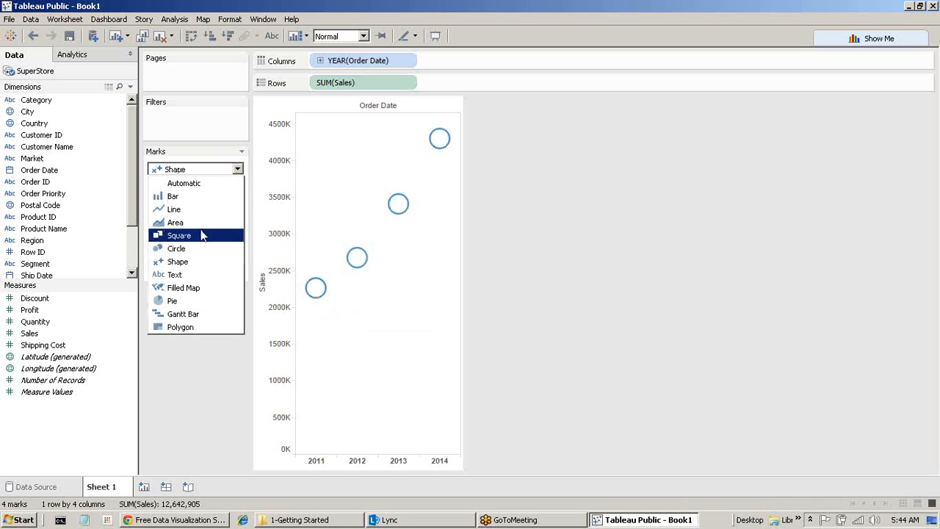
click(176, 223)
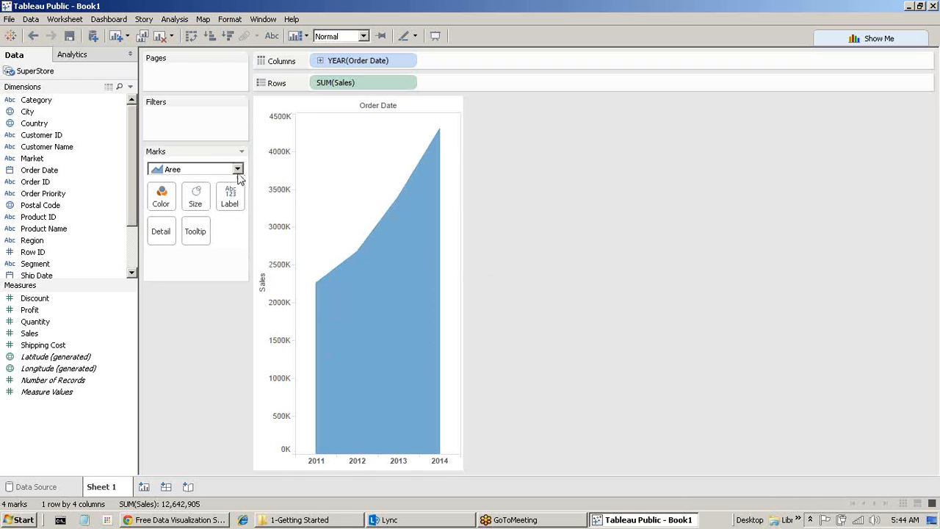
click(212, 170)
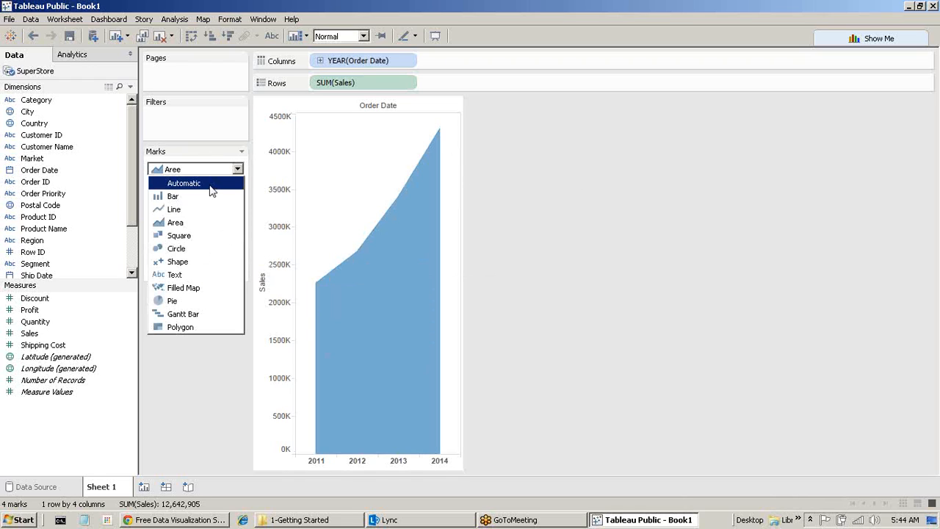
click(212, 190)
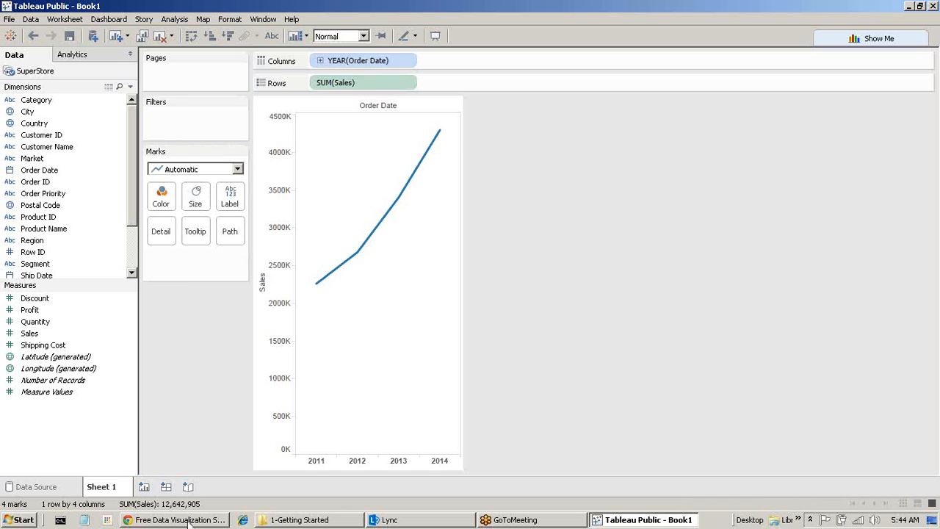
mouse_move(189, 521)
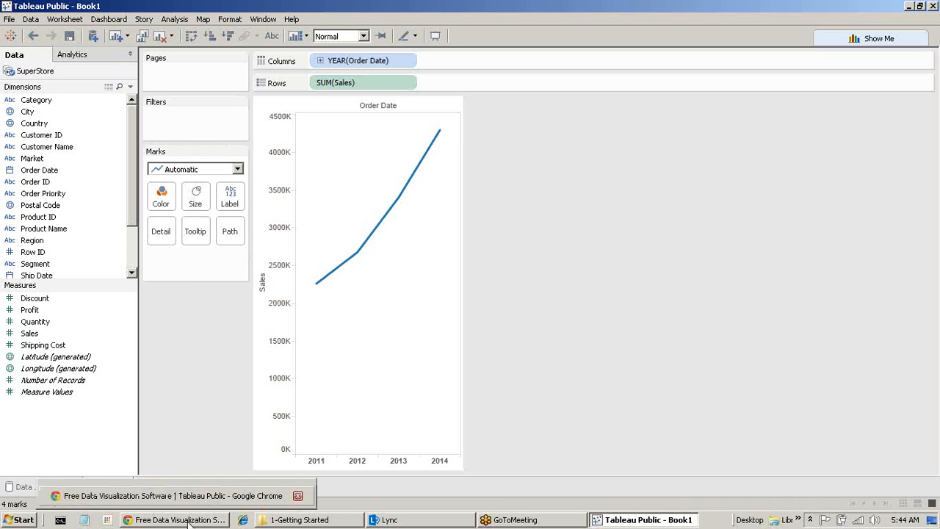
Try signing in on the Tableau Public site, re-entering the account password.
click(188, 520)
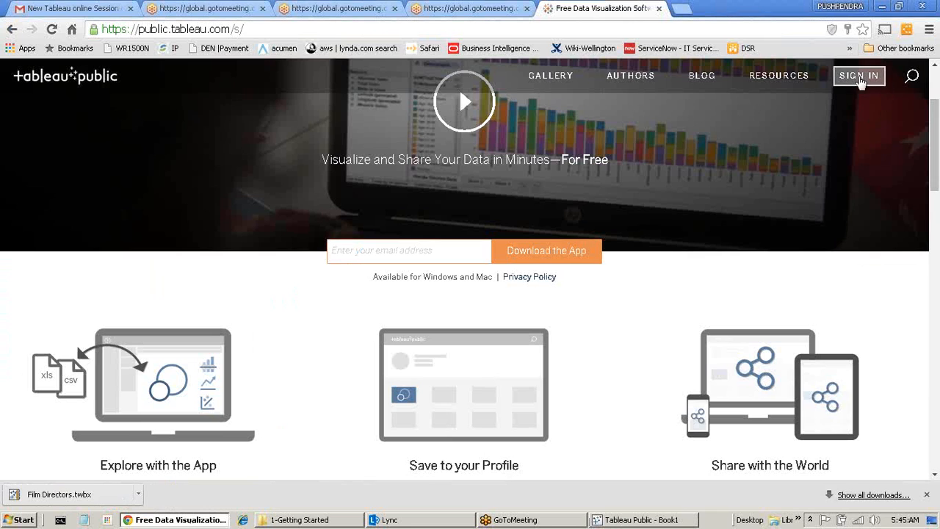
click(859, 76)
click(457, 329)
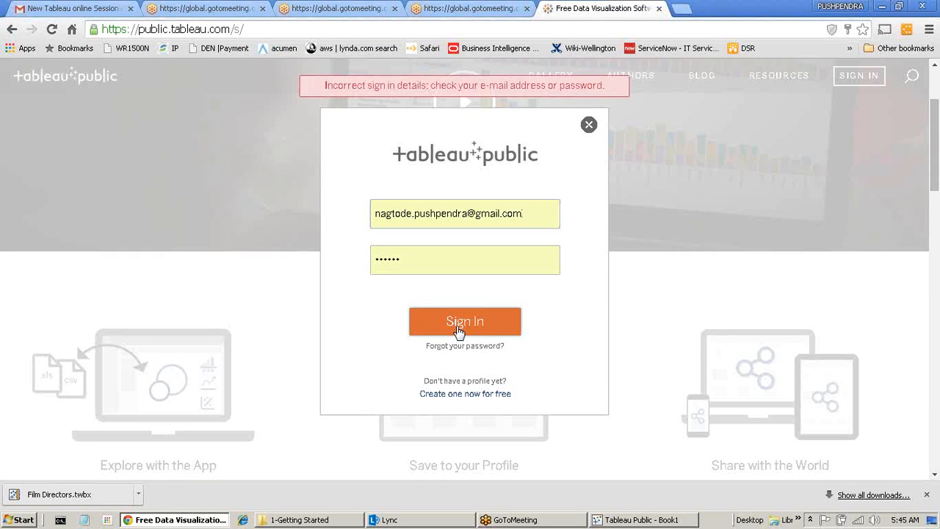
click(458, 258)
drag(443, 258, 284, 257)
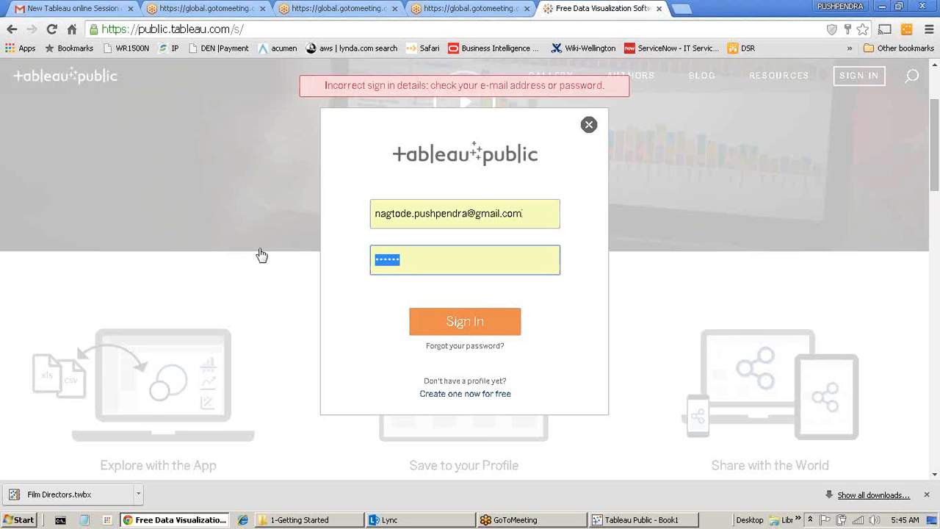
text(•••••••)
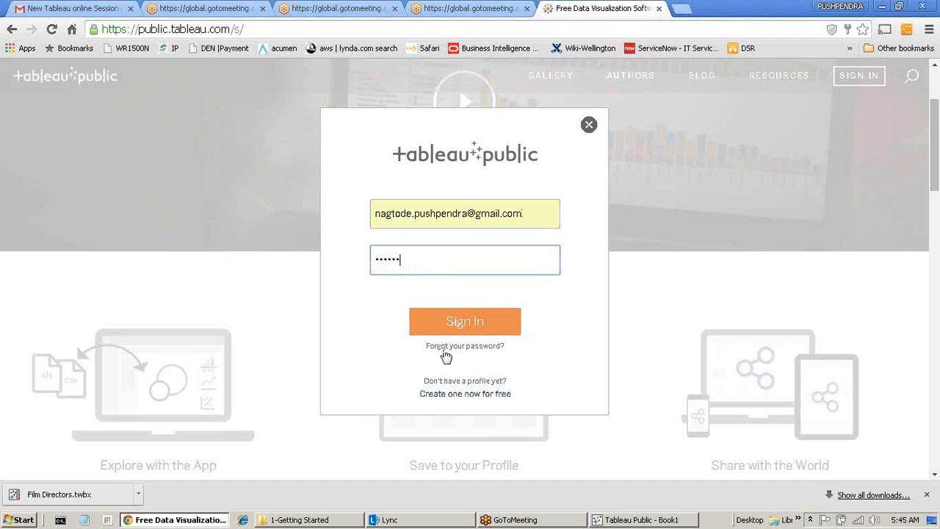
click(456, 324)
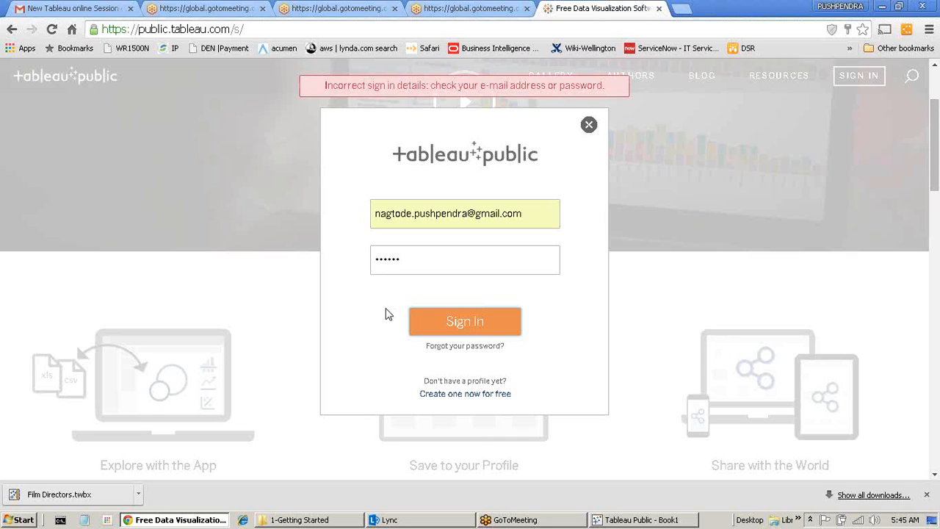
Resubmit the password, then close the sign-in dialog and return to the Tableau workbook.
click(437, 260)
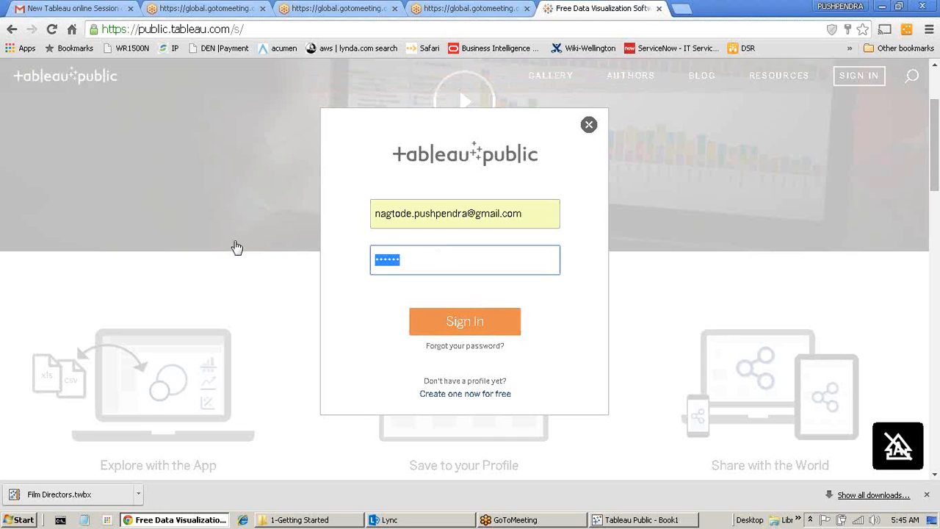
text(******)
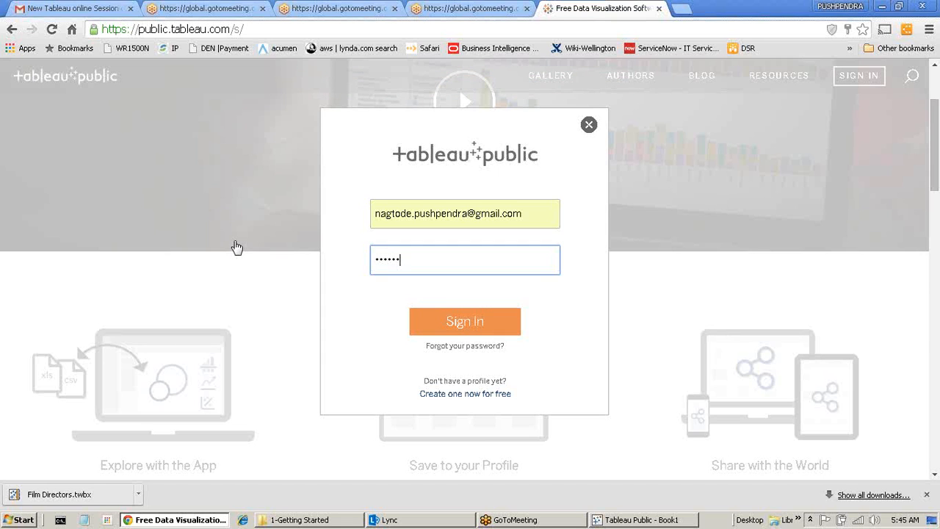
key(Return)
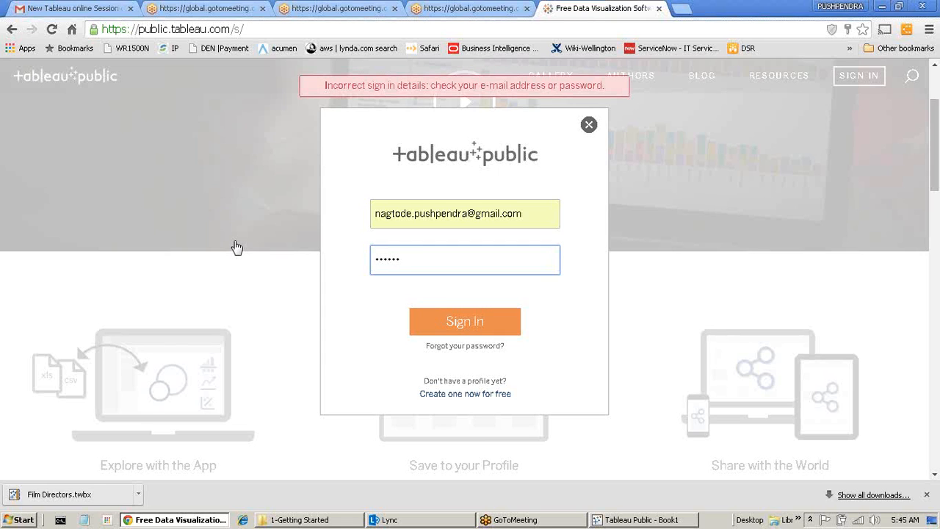
click(589, 124)
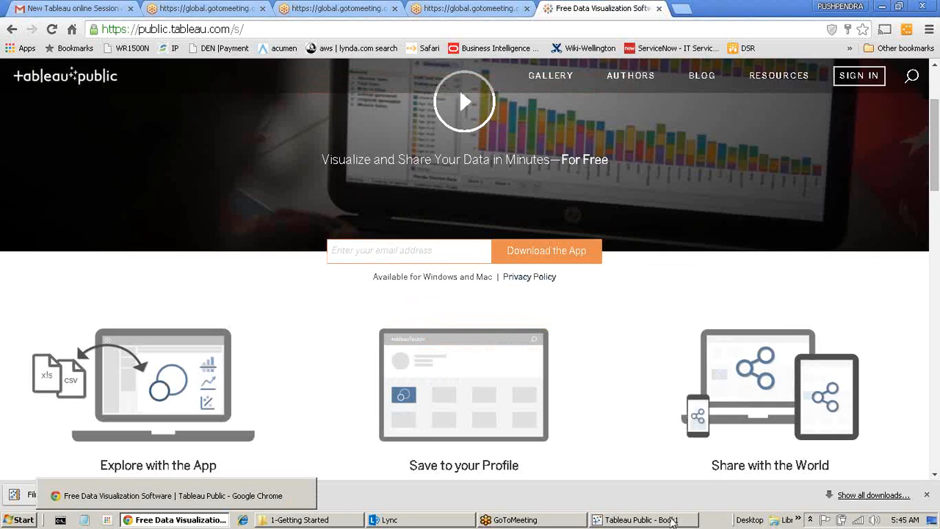
click(641, 520)
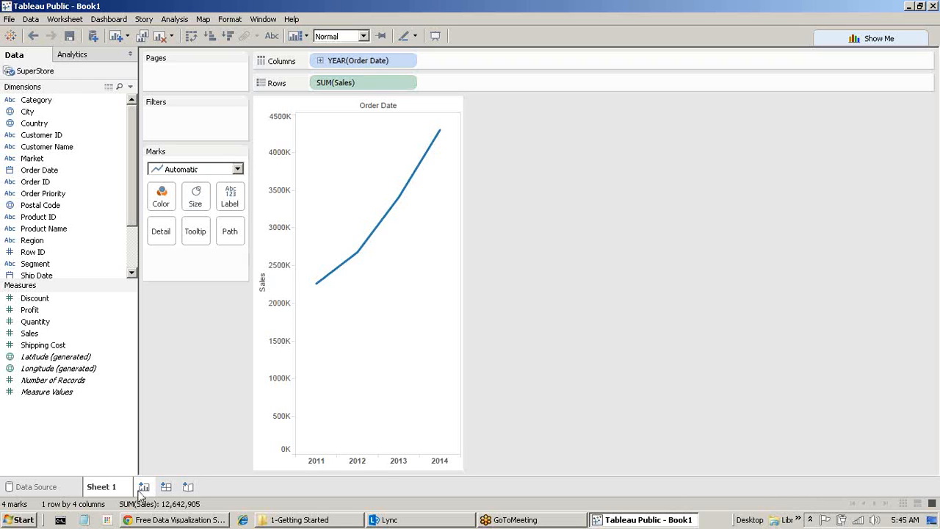
Clear Sheet 1, select Sales and Shipping Cost, and bring up Show Me suggestions.
click(160, 35)
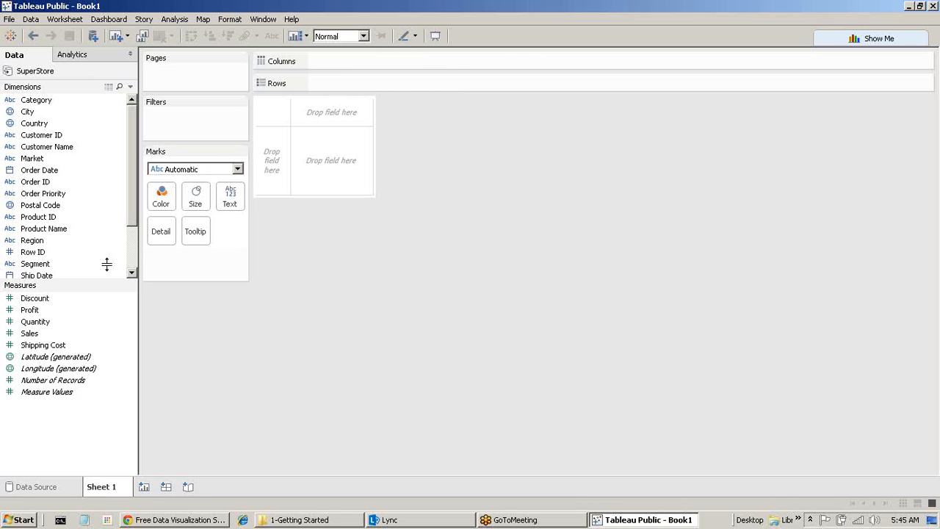
click(23, 336)
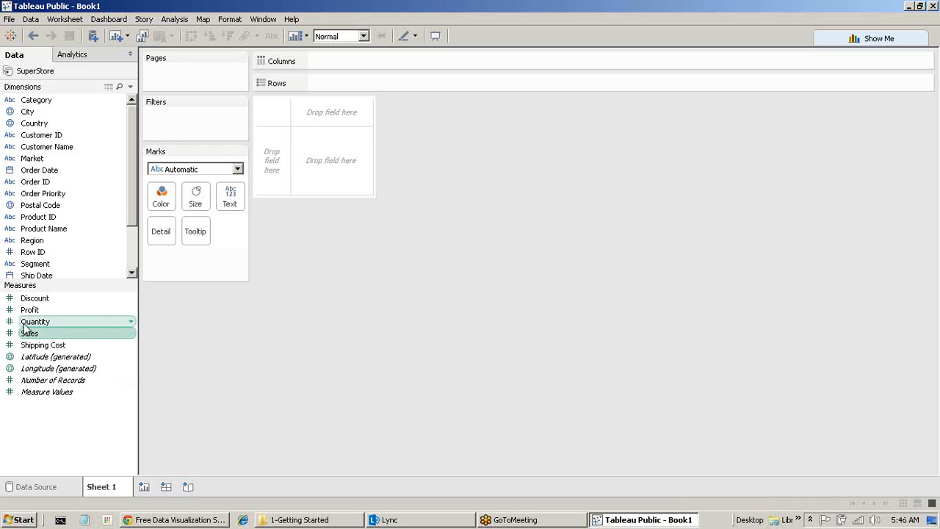
ctrl+click(26, 348)
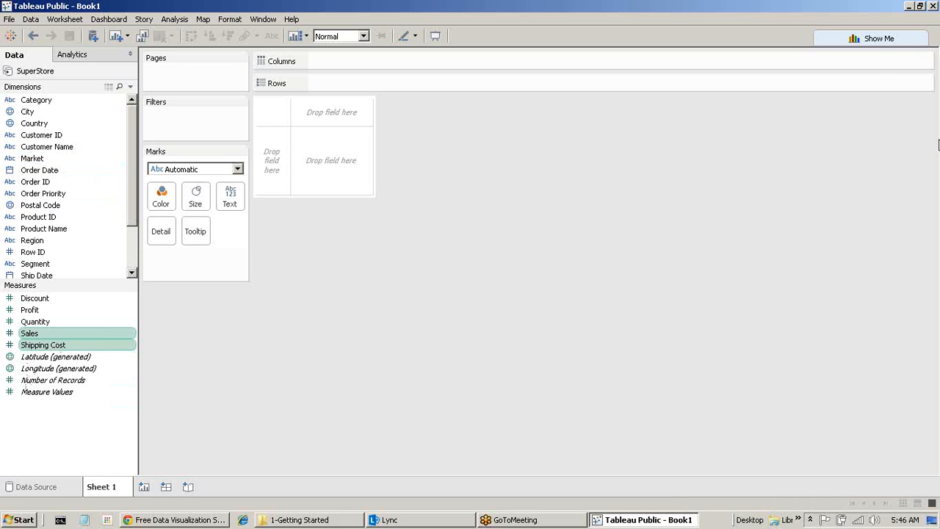
click(879, 39)
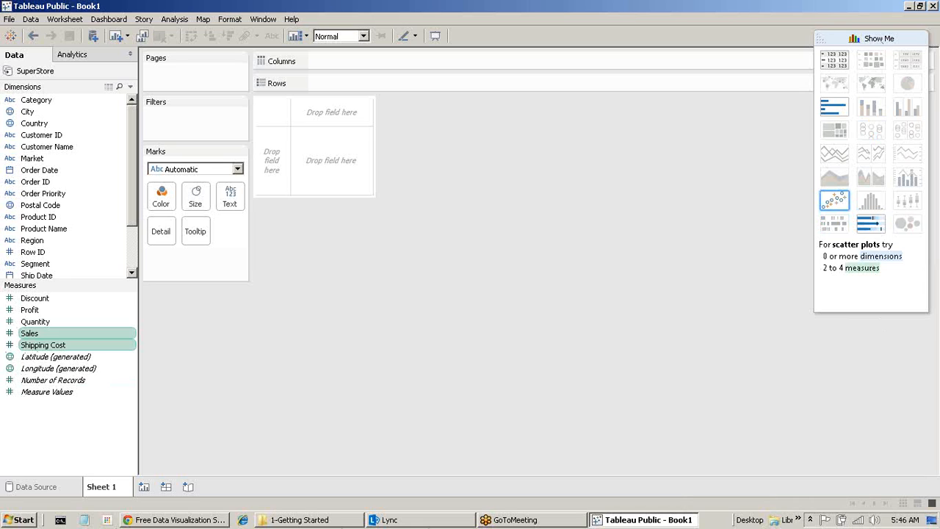
click(32, 242)
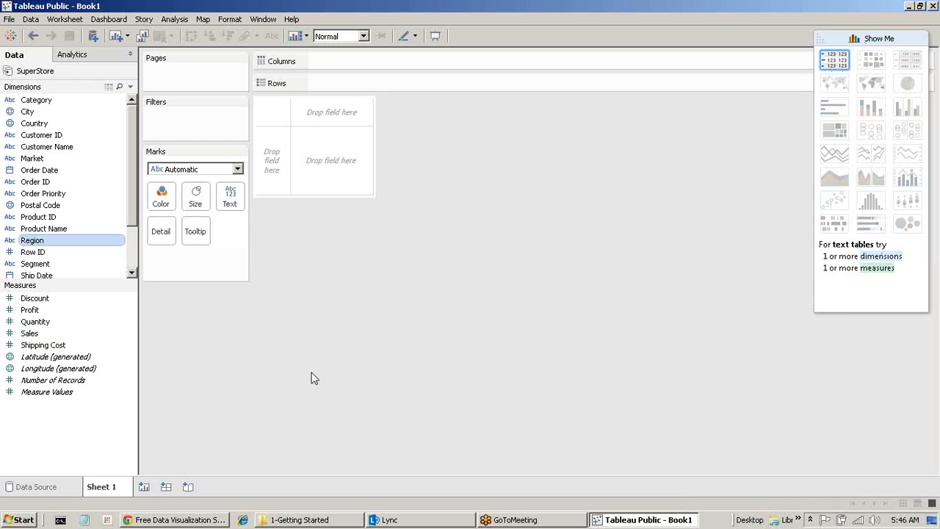
ctrl+click(40, 300)
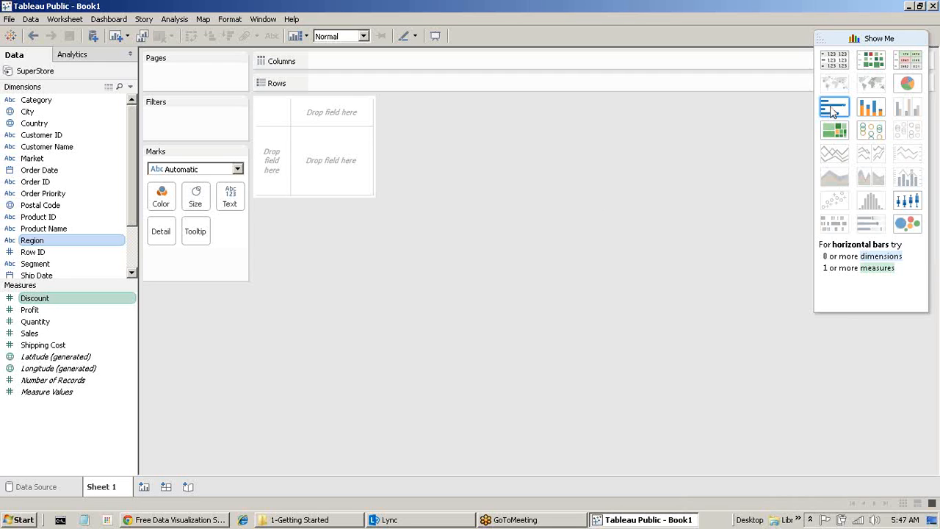
click(41, 336)
ctrl+click(42, 345)
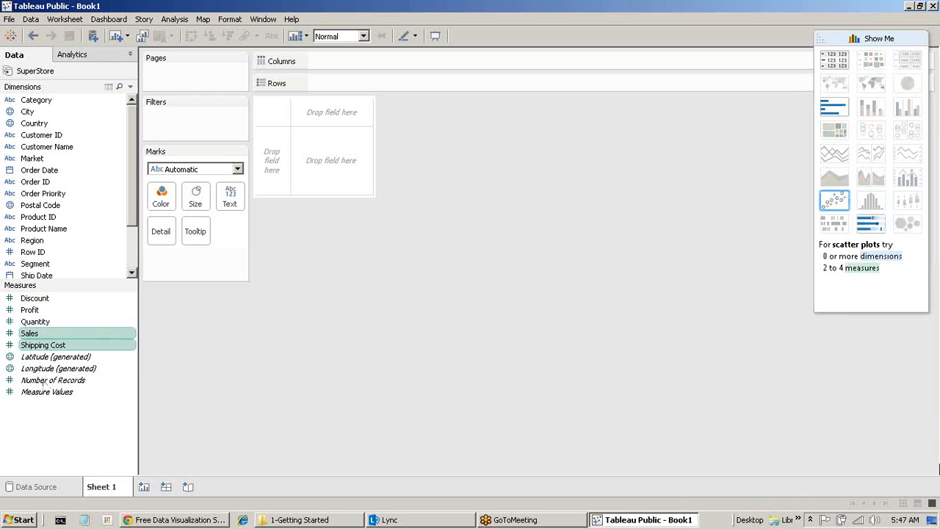
Turn Sheet 1 into a Shipping Cost versus Sales scatter plot, then add an empty Sheet 2.
click(831, 202)
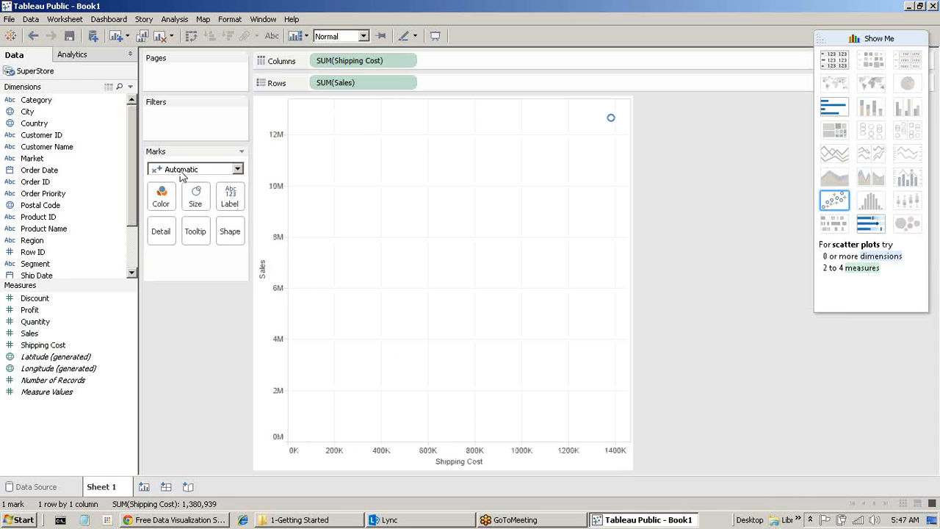
mouse_move(611, 121)
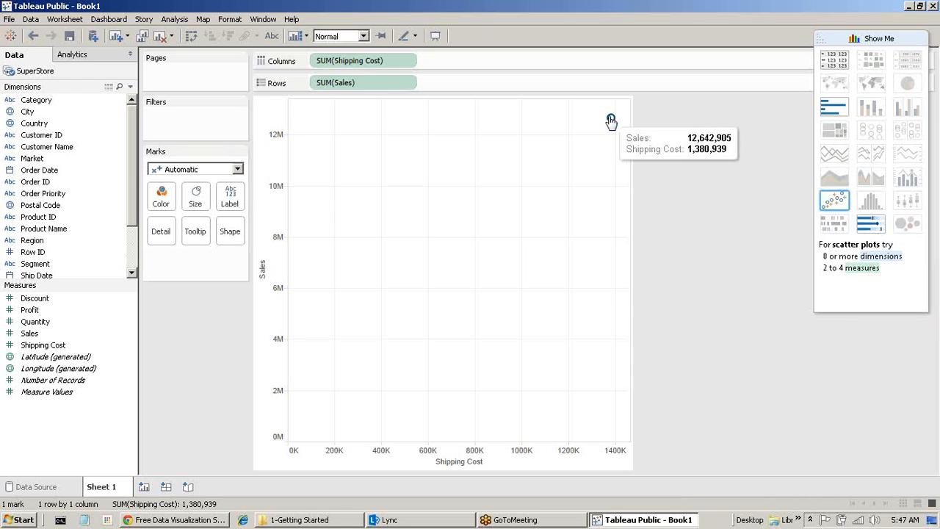
click(144, 487)
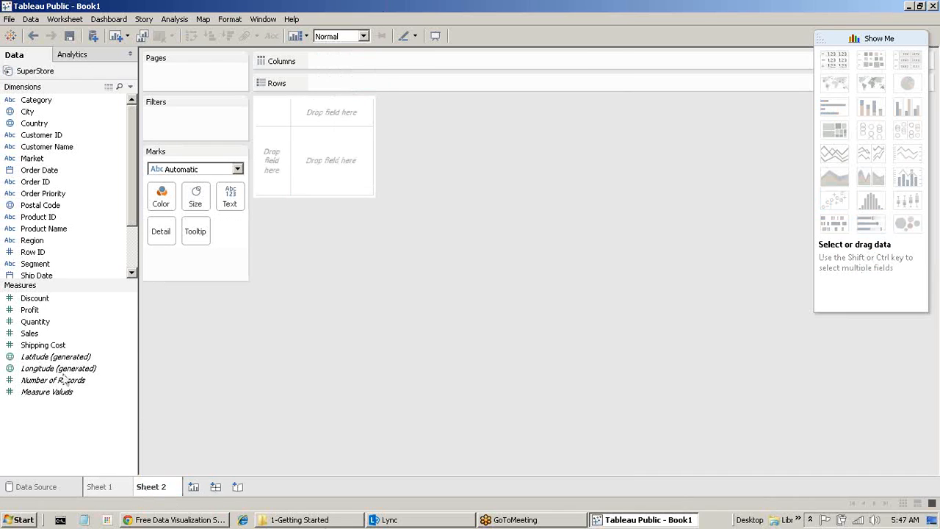
Chart total Sales broken down by Region on Sheet 2, then return to Sheet 1.
double_click(44, 334)
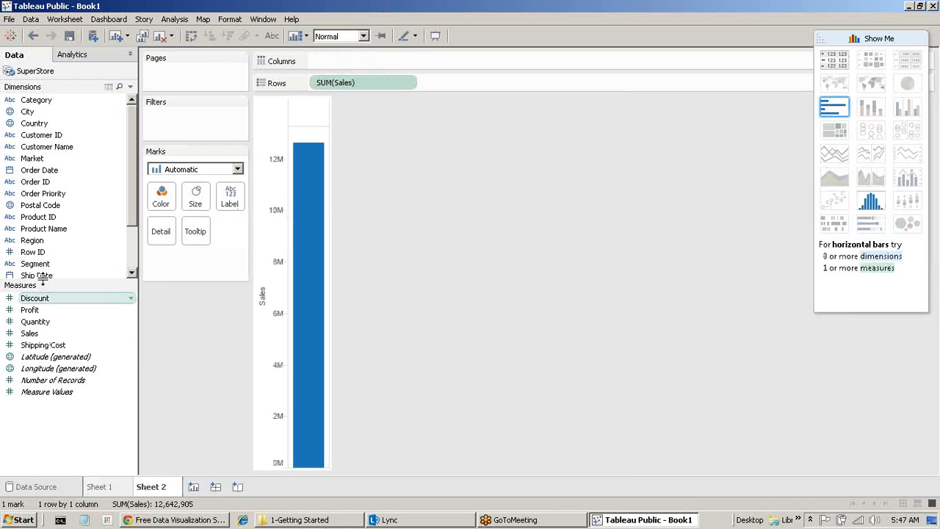
double_click(44, 242)
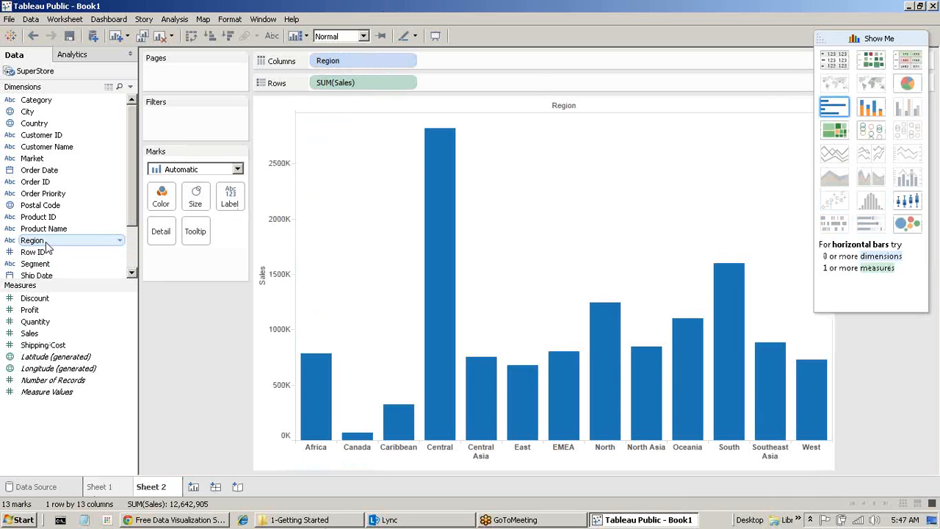
click(100, 486)
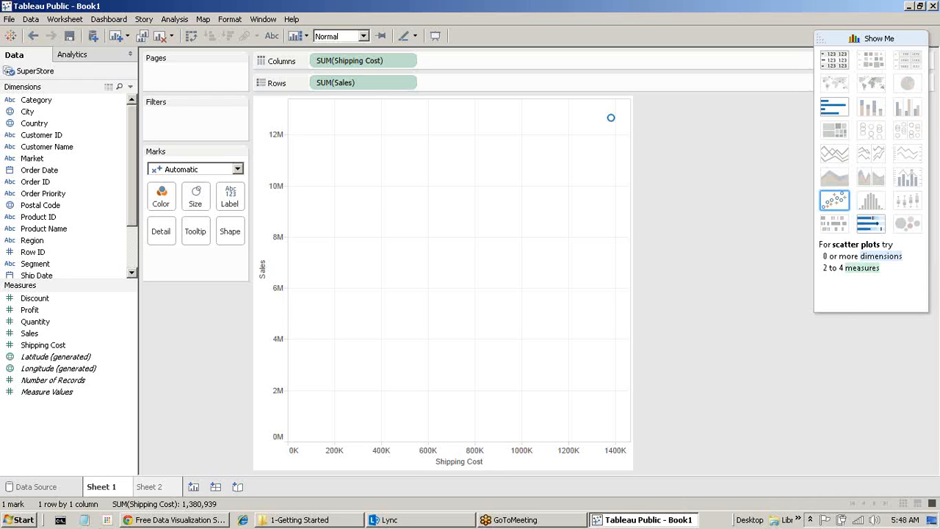
Select the Sales measure, collapse Show Me, and bring up the 1-Getting Started folder window.
click(30, 334)
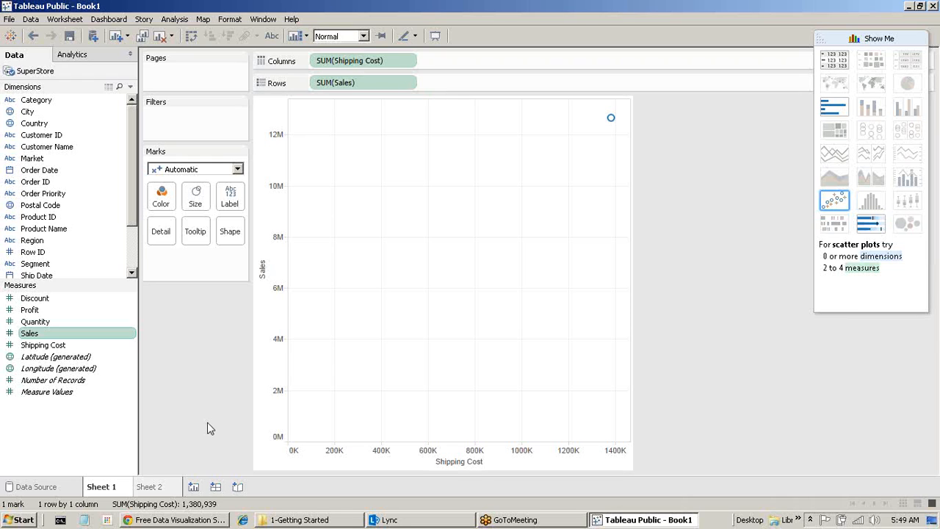
click(871, 39)
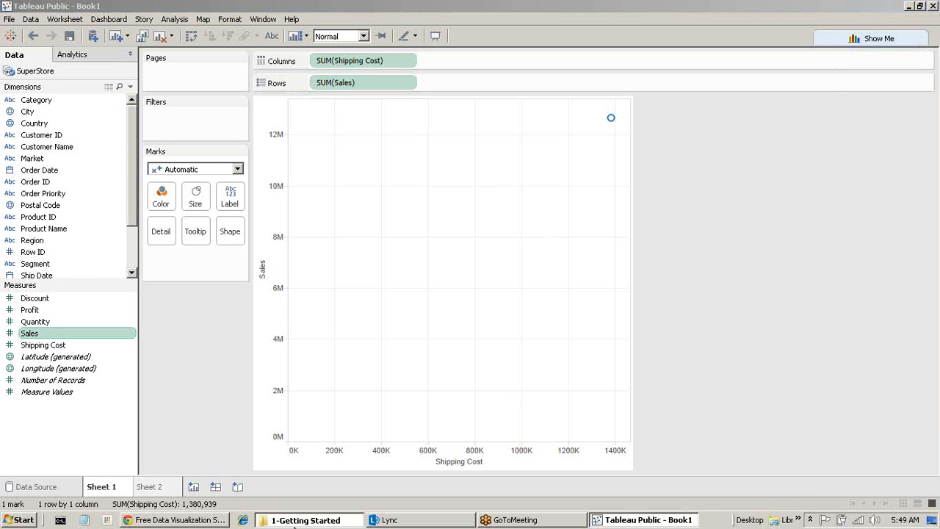
click(301, 519)
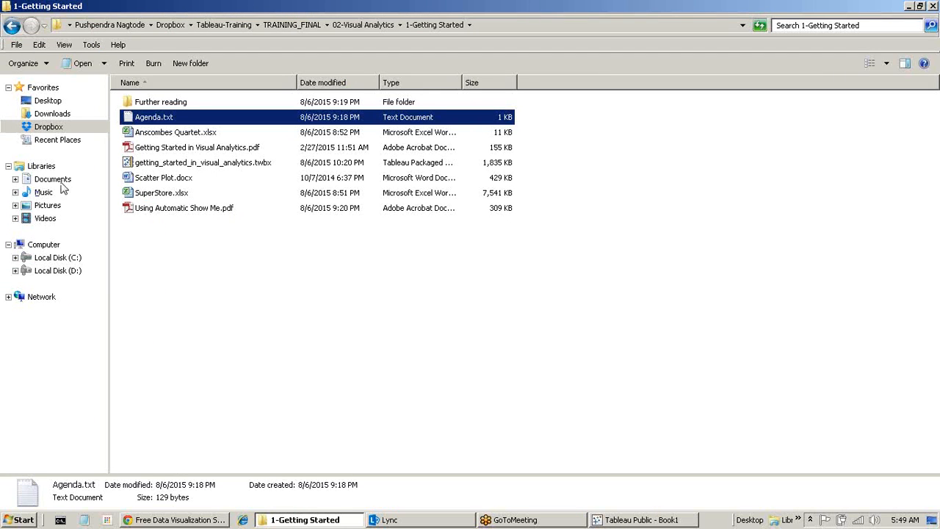
Select Scatter Plot.docx in 1-Getting Started, then switch back to Tableau Public - Book1.
click(155, 183)
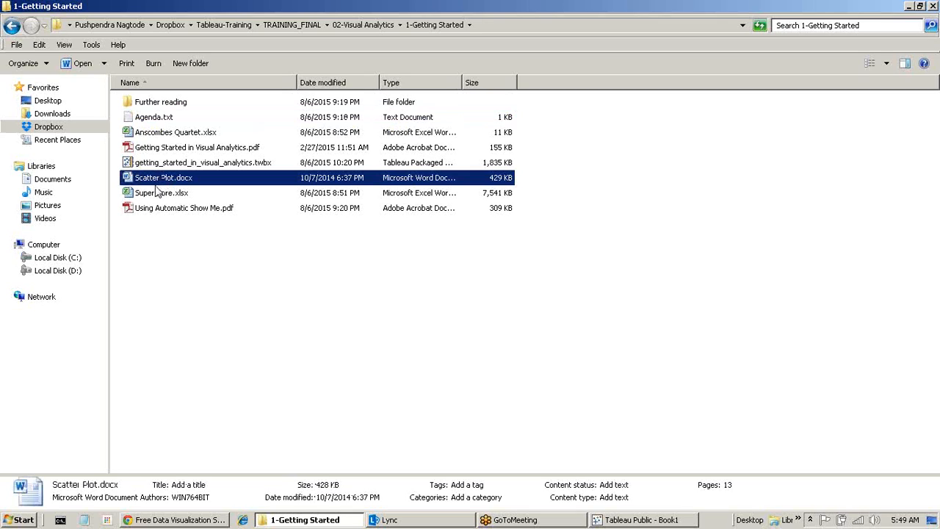
key(alt+Tab)
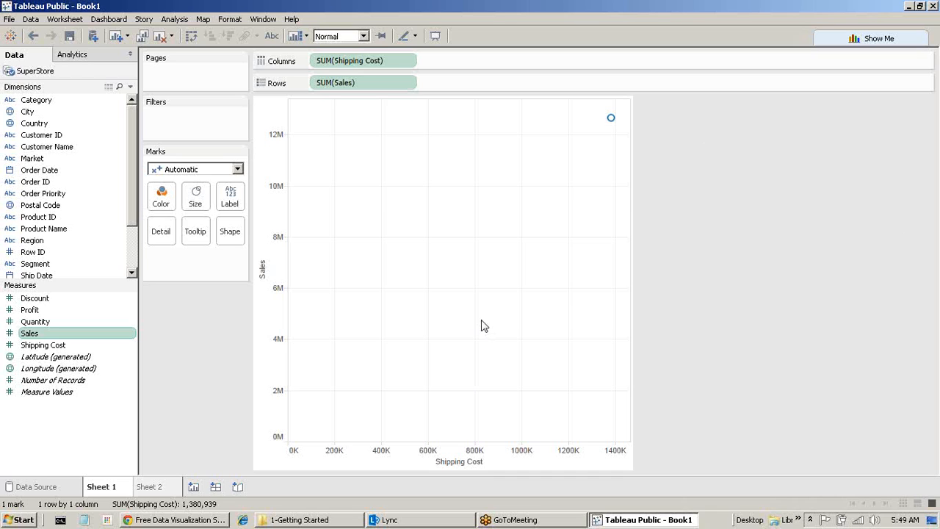
Create Sheet 3 showing Number of Records (51,290), then return to Sheet 1.
mouse_move(612, 119)
click(194, 487)
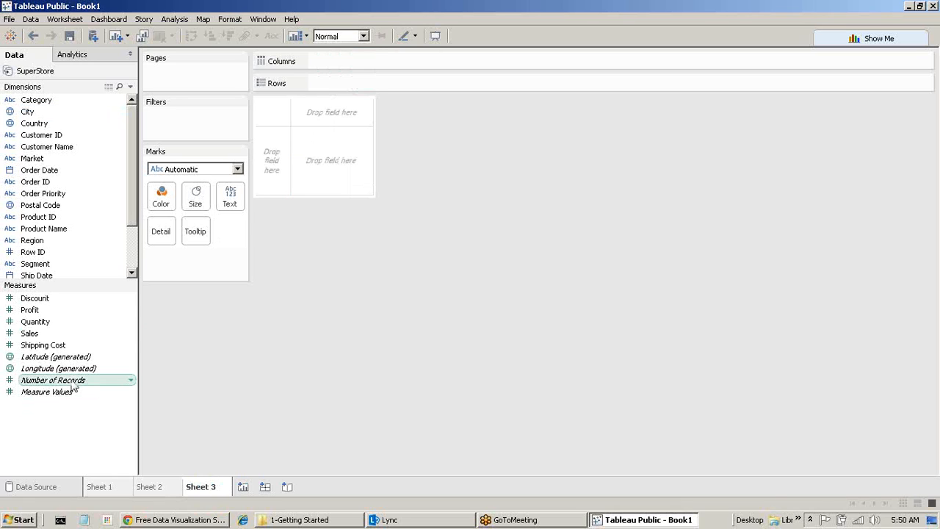
drag(73, 381, 325, 163)
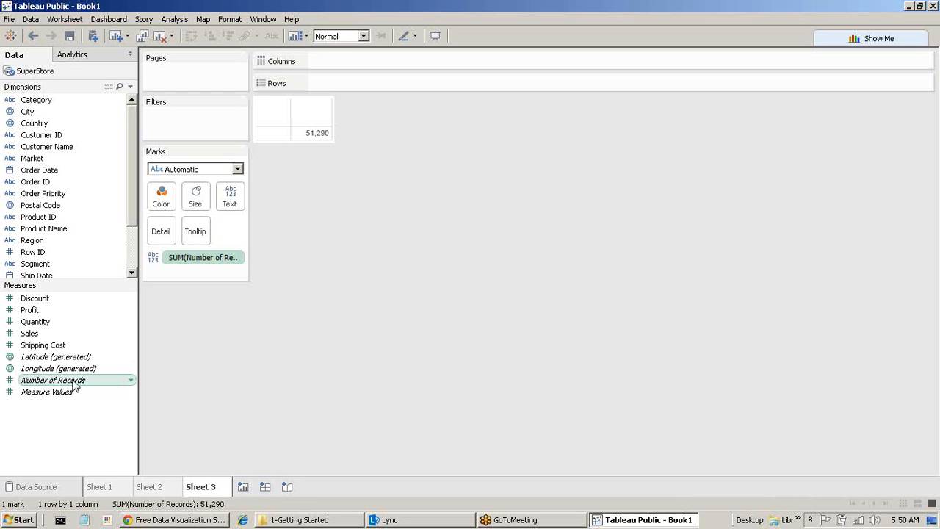
mouse_move(75, 386)
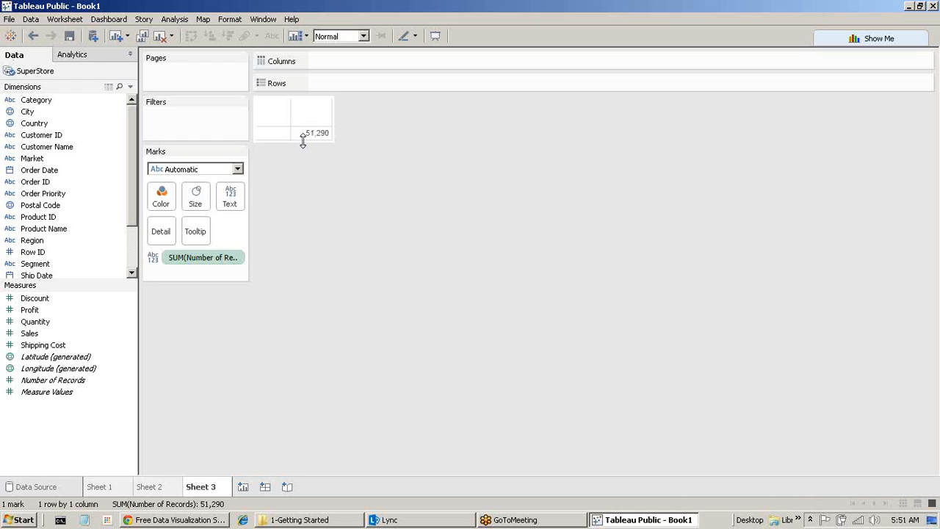
click(101, 486)
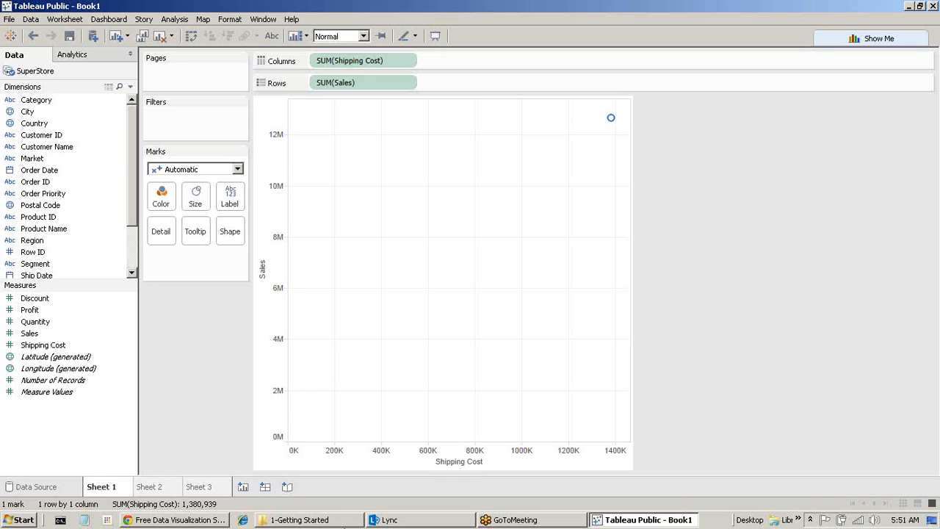
Uncheck Aggregate Measures to plot all 51,290 records, then select and deselect the top-right outlier.
click(175, 19)
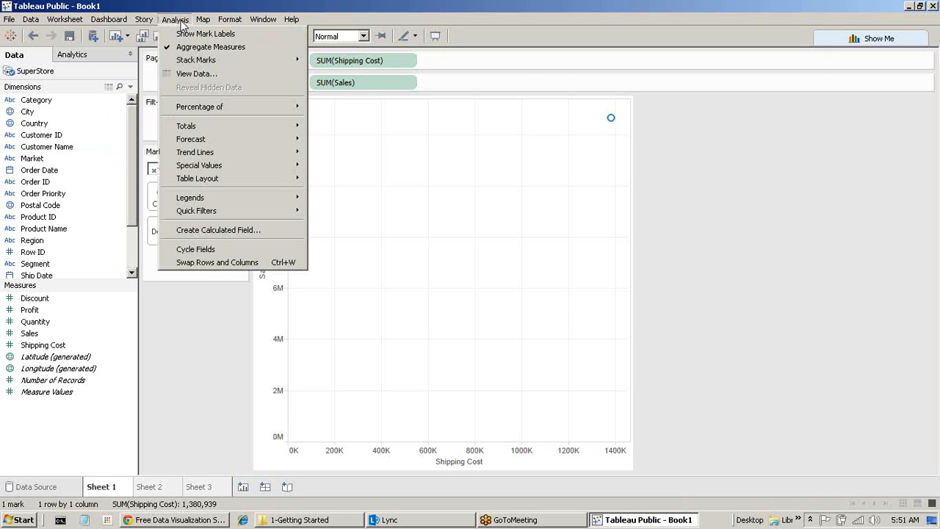
click(208, 47)
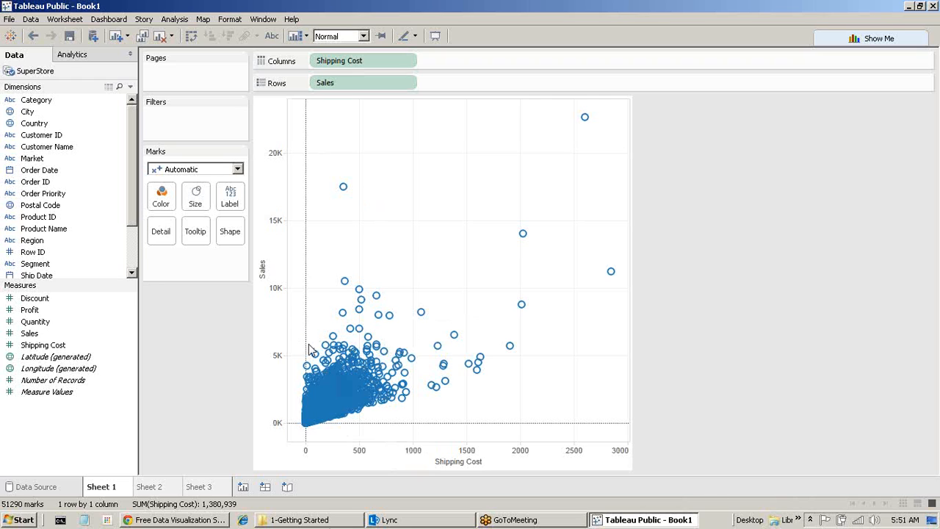
click(584, 119)
click(570, 190)
click(276, 258)
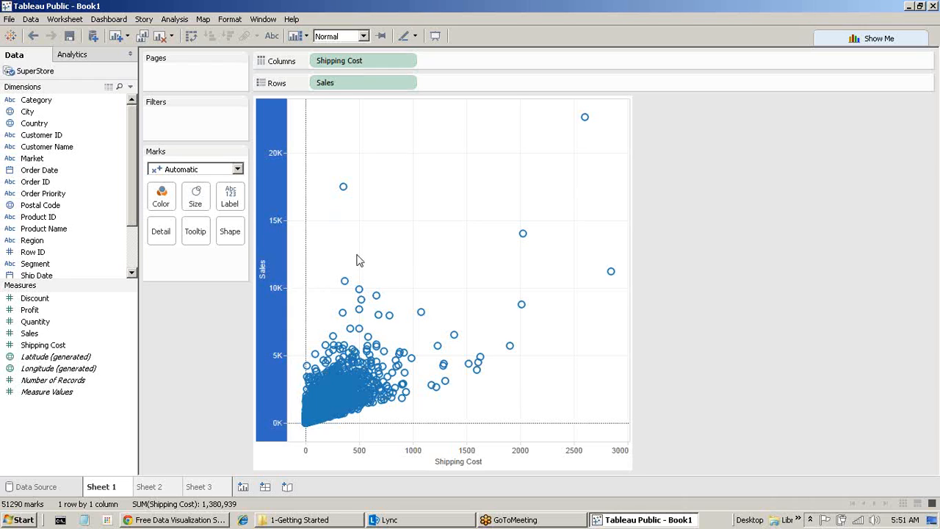
mouse_move(363, 293)
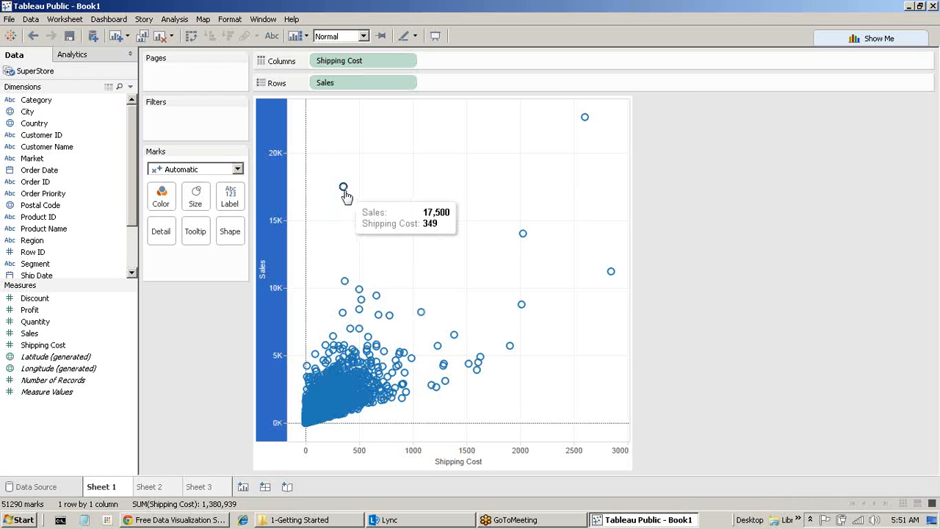
mouse_move(343, 189)
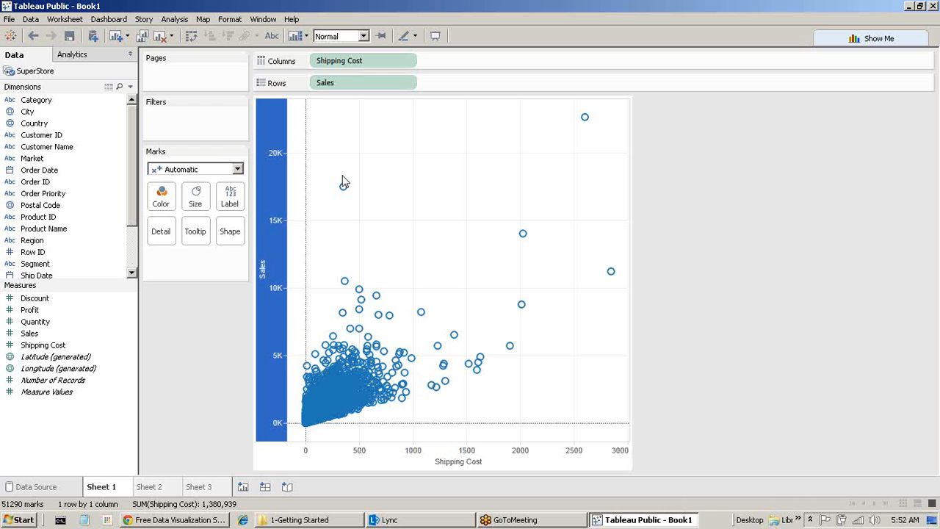
right_click(40, 76)
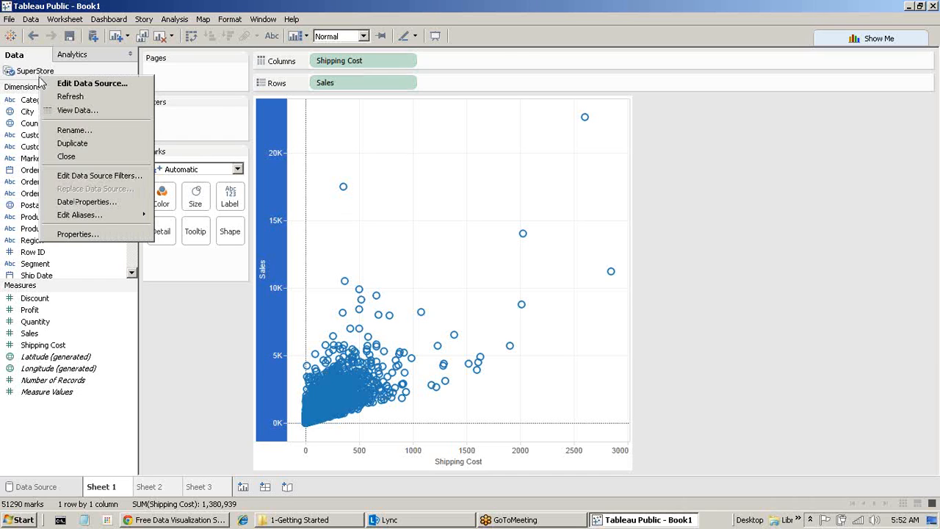
click(76, 111)
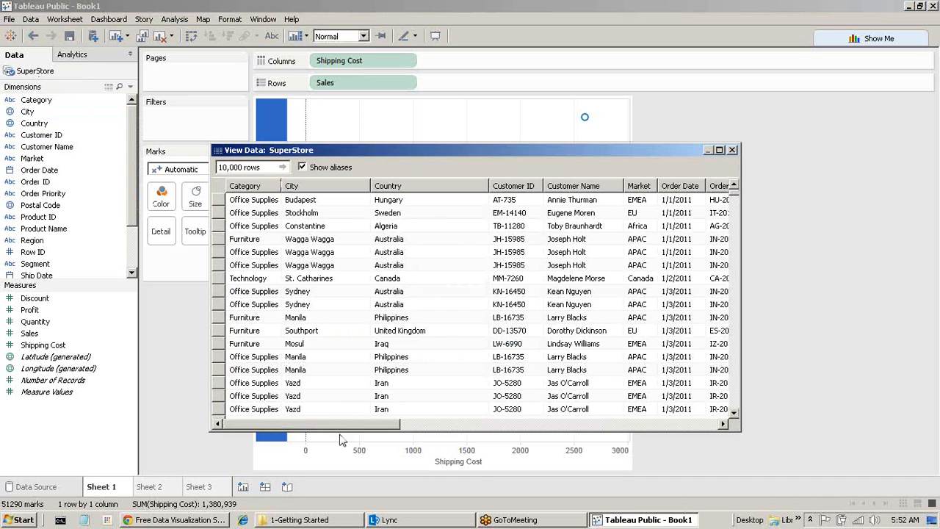
drag(349, 425, 753, 431)
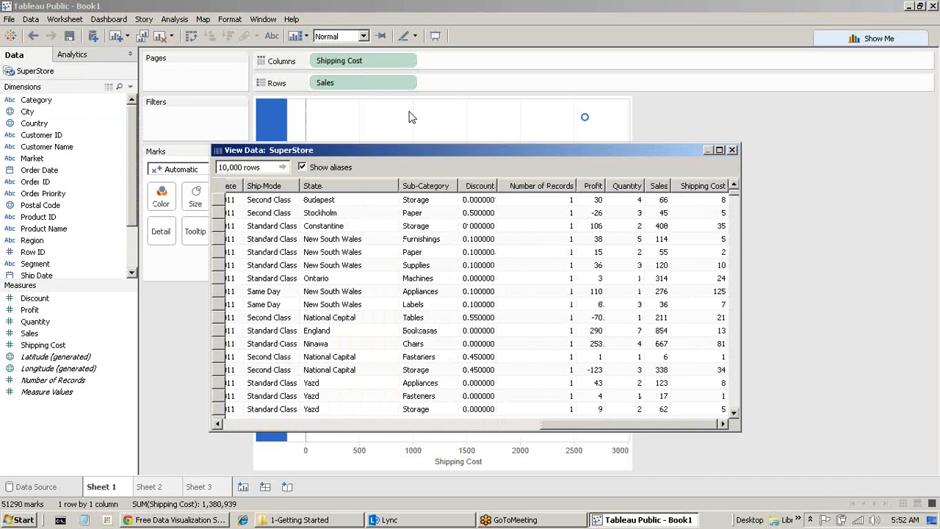
click(732, 150)
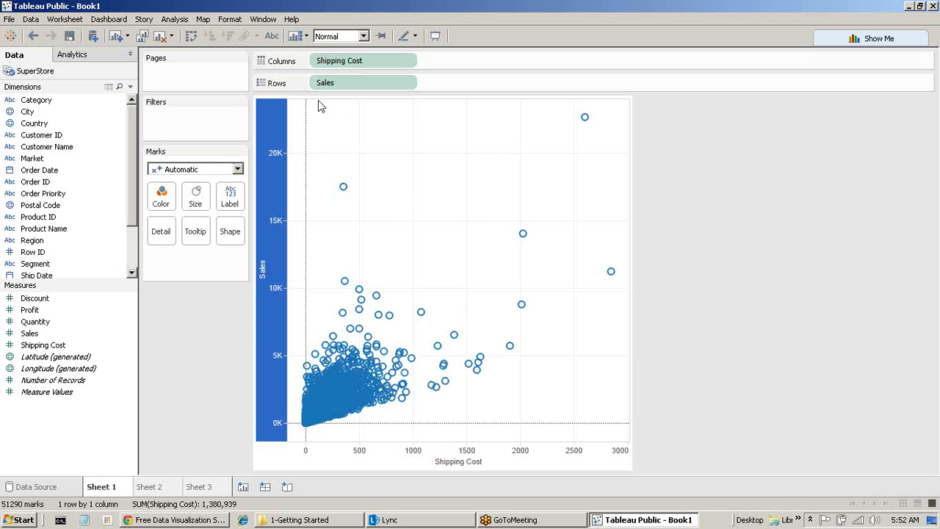
drag(316, 112, 405, 450)
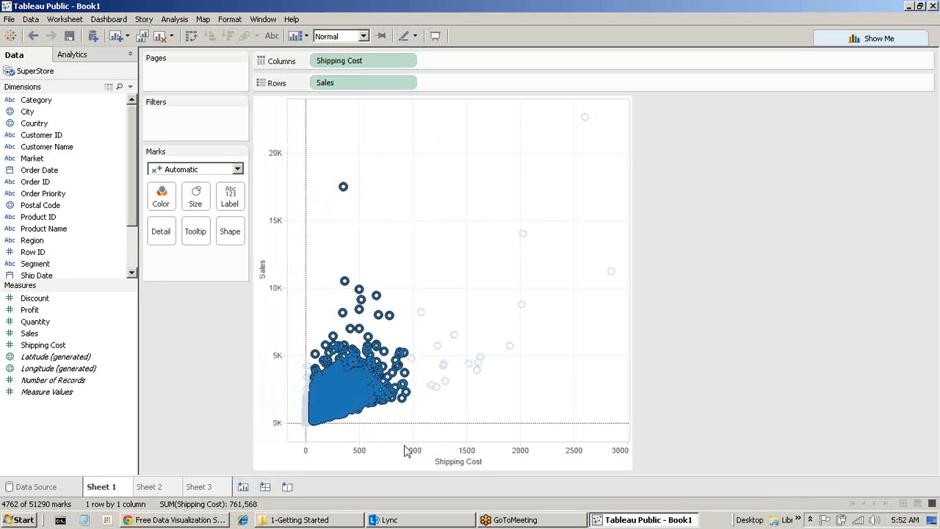
click(636, 301)
mouse_move(584, 120)
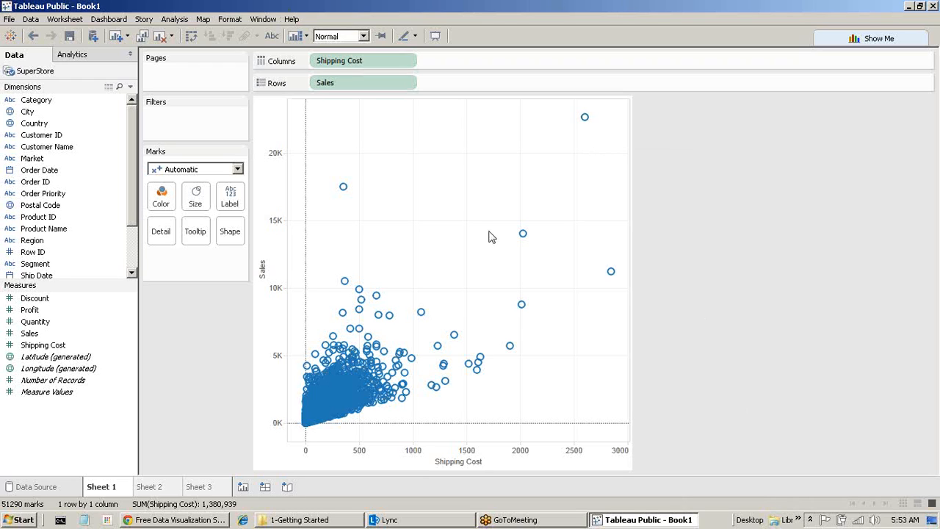
Re-check Aggregate Measures, collapsing the plot to one mark at Sales 12,642,905, Shipping Cost 1,380,939.
click(176, 20)
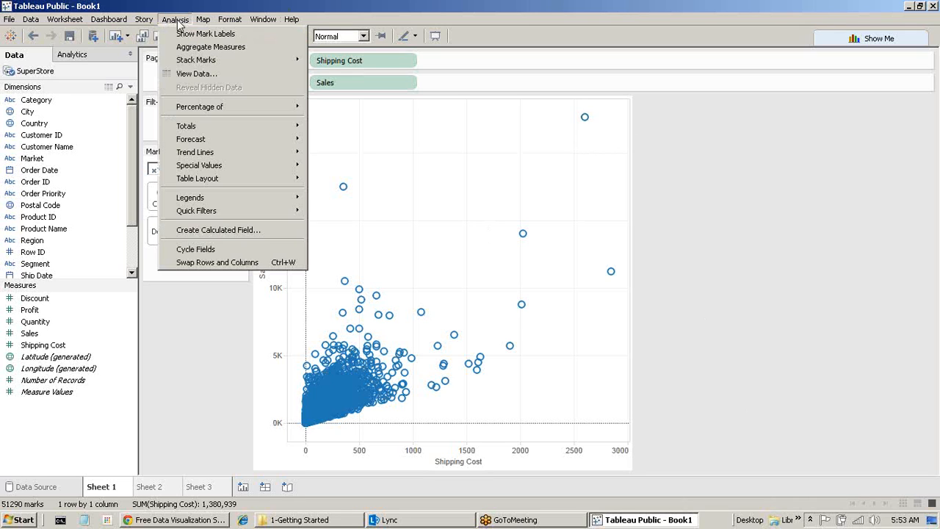
click(225, 48)
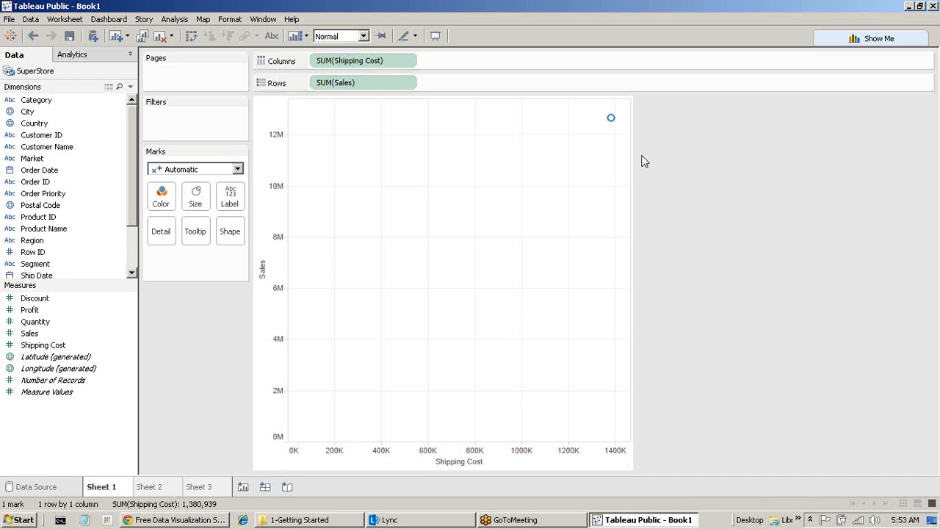
mouse_move(613, 134)
Put Region on Color, splitting the plot into 13 coloured regional marks.
click(60, 244)
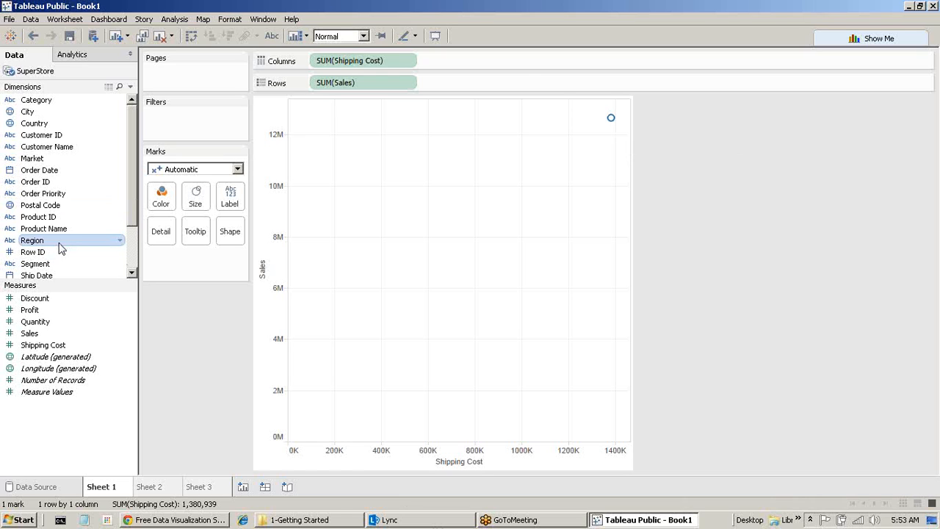
drag(60, 246, 172, 204)
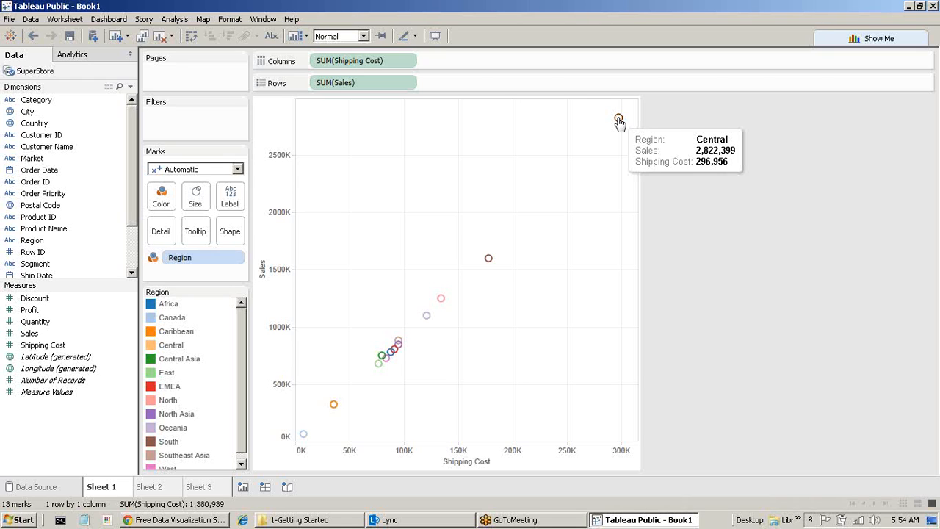
mouse_move(304, 439)
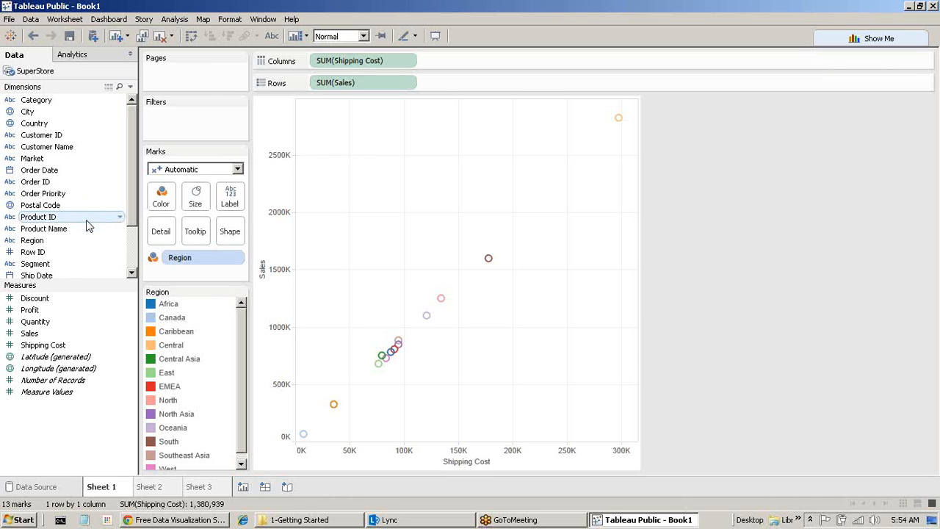
Put Segment on Shape so Consumer, Corporate and Home Office show distinct shapes across 39 marks.
drag(40, 263, 234, 244)
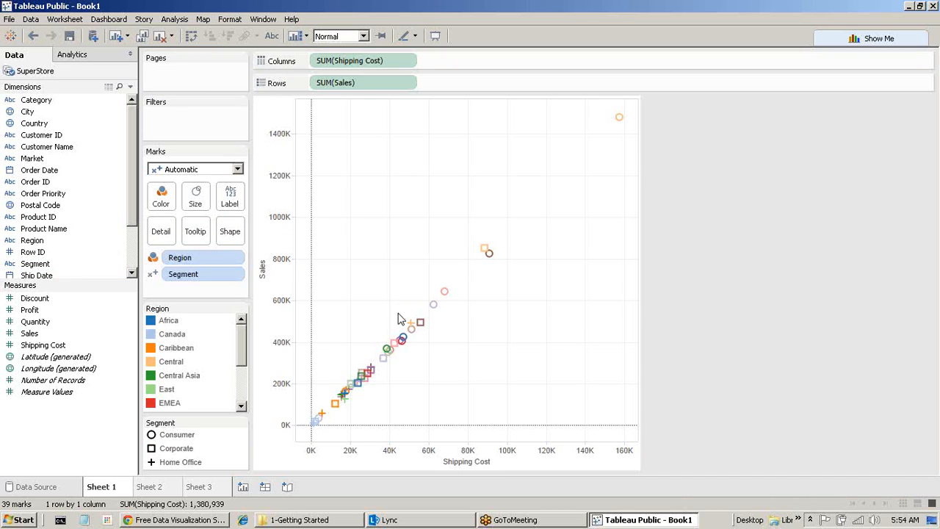
mouse_move(395, 351)
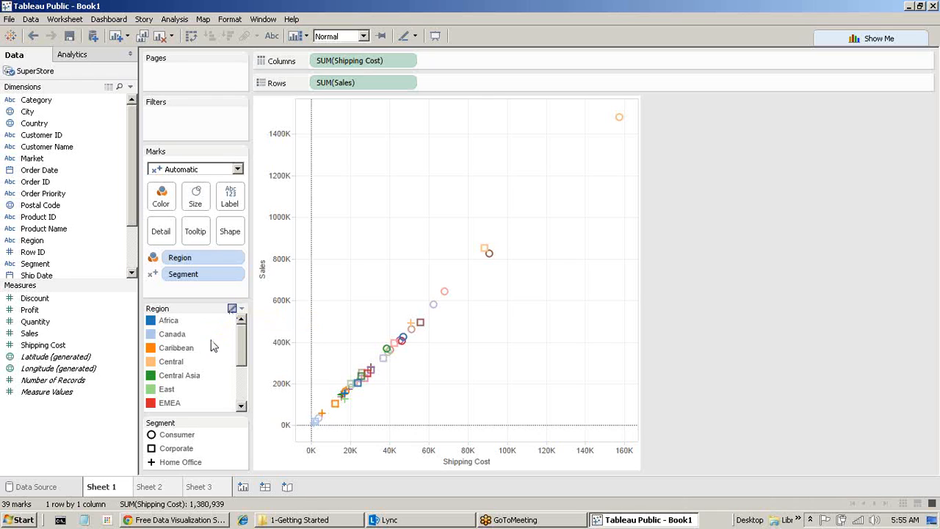
Highlight Africa, enable Segment legend highlighting for Consumer and Corporate, then clear the highlight.
click(164, 321)
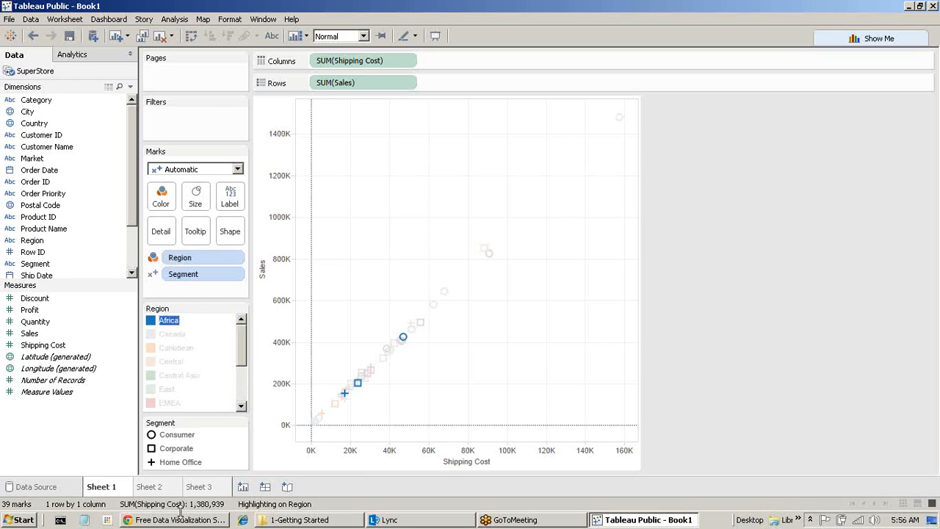
mouse_move(346, 397)
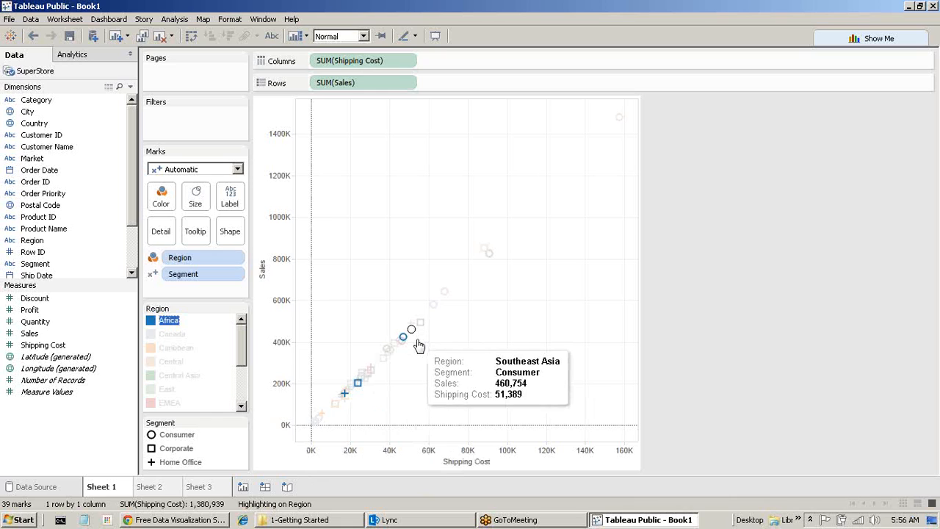
click(178, 435)
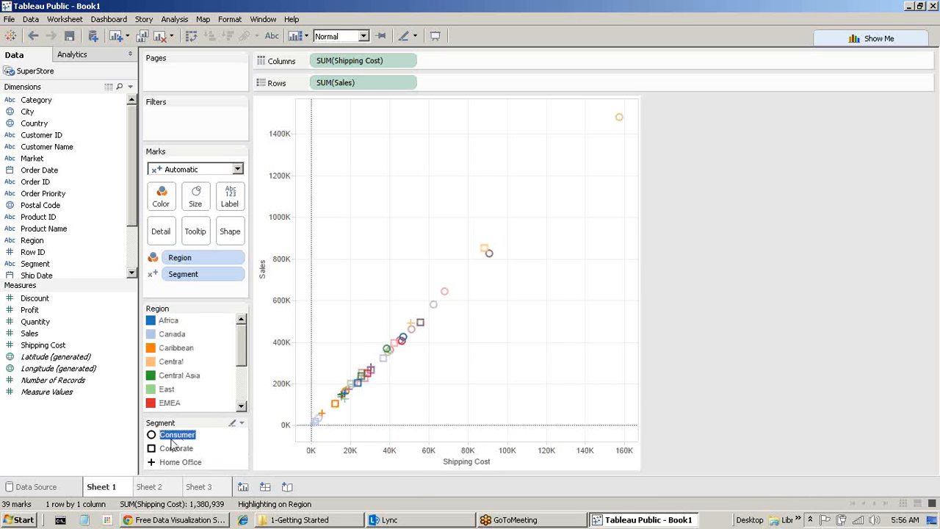
click(193, 447)
click(186, 437)
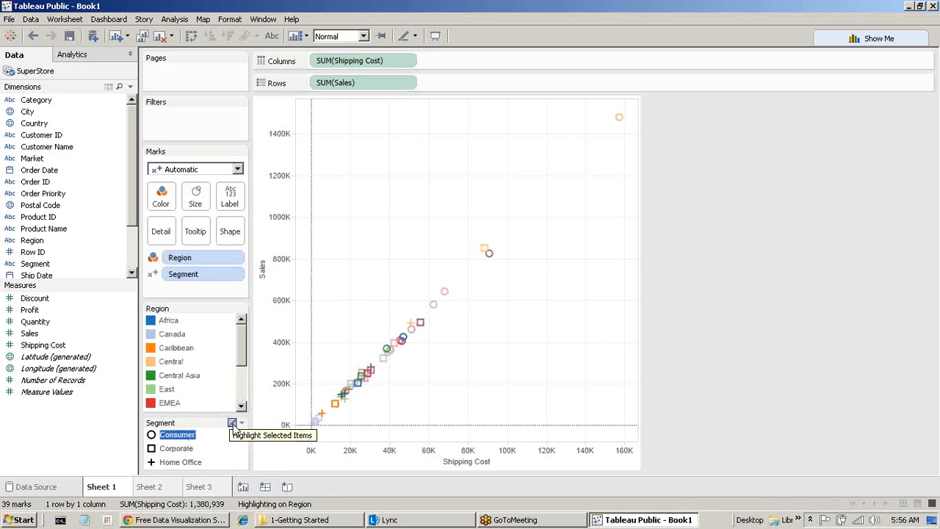
click(232, 425)
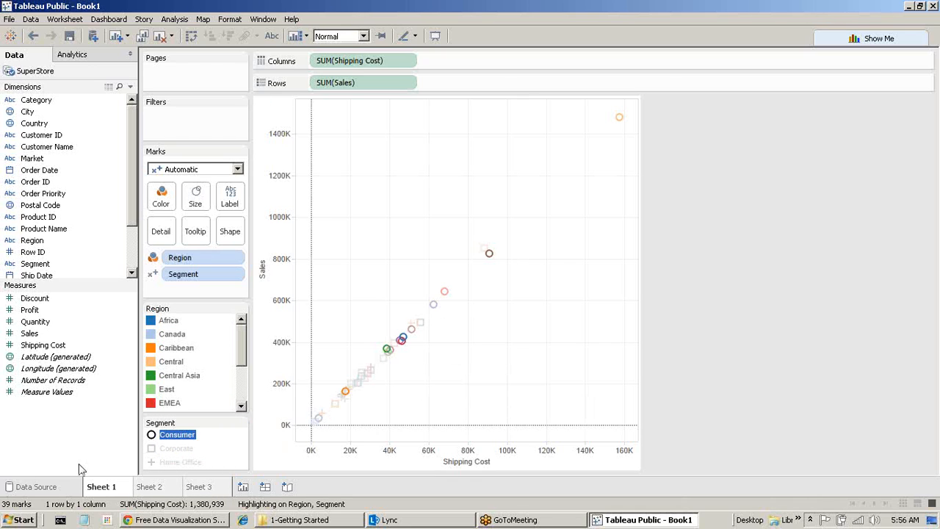
click(177, 449)
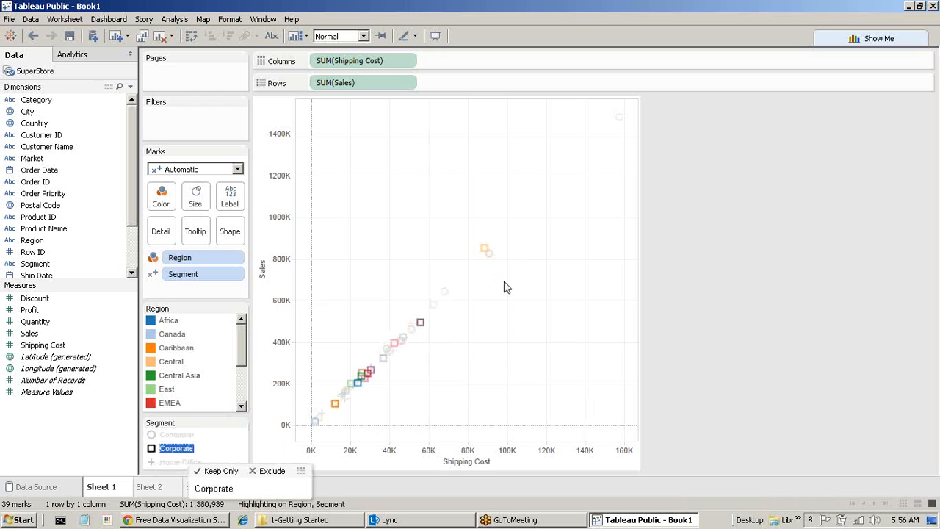
click(814, 336)
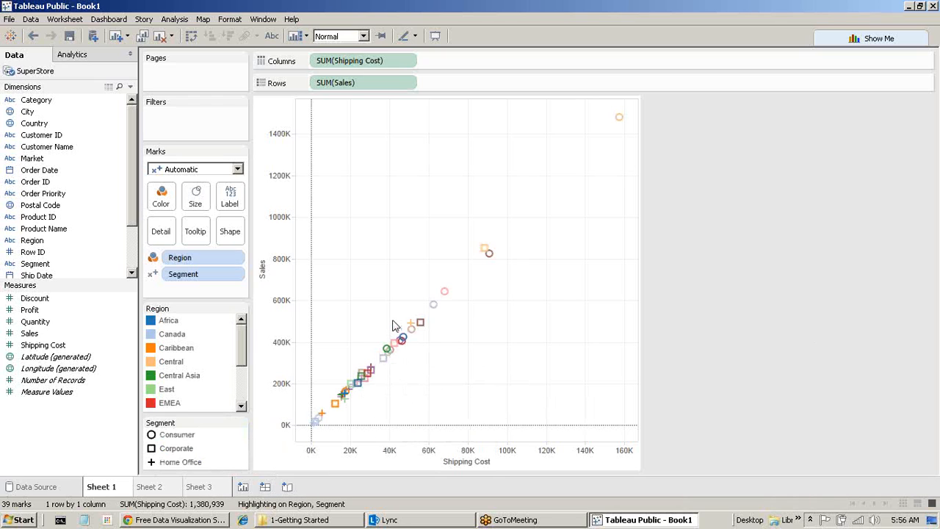
Enlarge all the scatter plot marks with the Size slider, then select the State field.
click(196, 197)
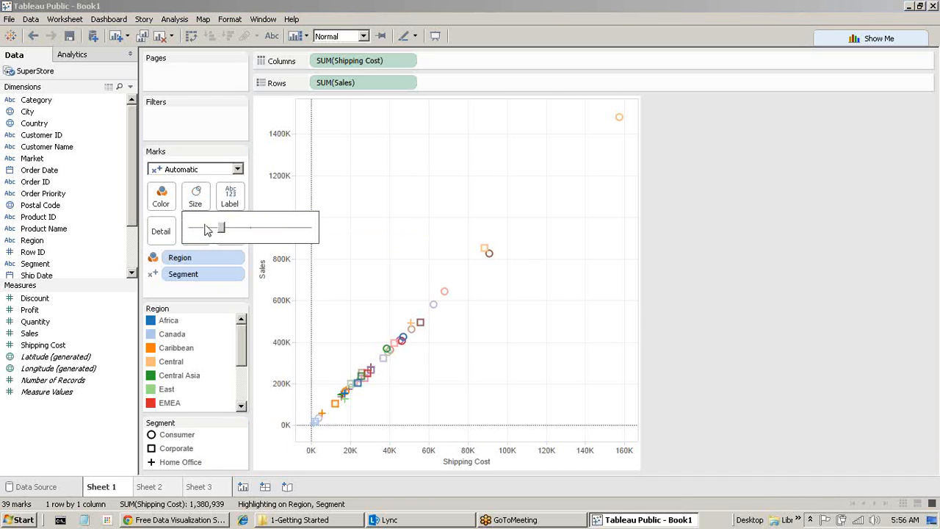
drag(224, 234, 265, 232)
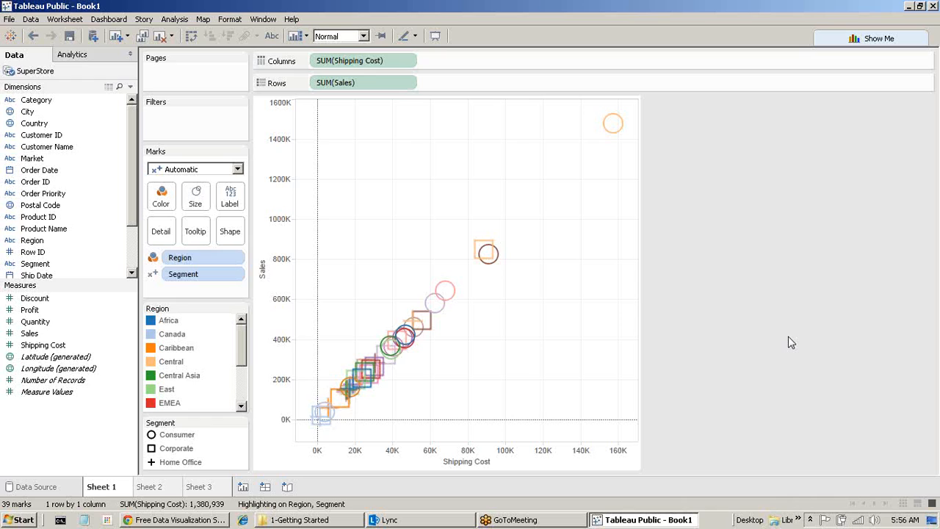
mouse_move(374, 395)
mouse_move(210, 488)
scroll(37, 259, down, 3)
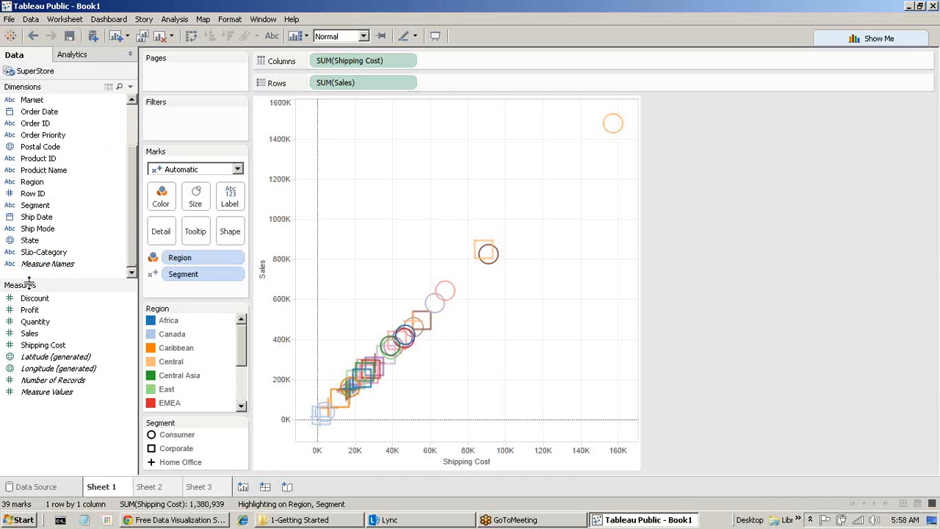
click(35, 244)
Put State on Color in place of Region, choosing to add all State members.
drag(205, 326, 163, 200)
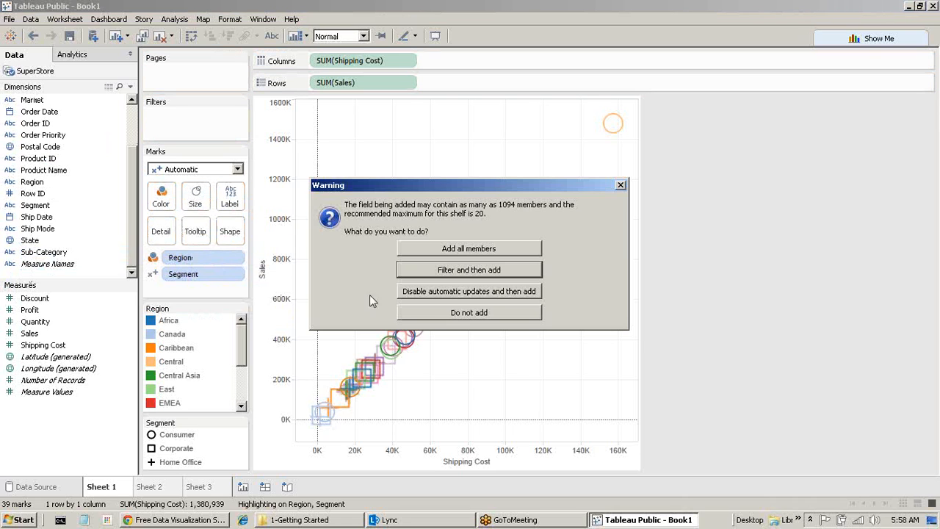
click(481, 250)
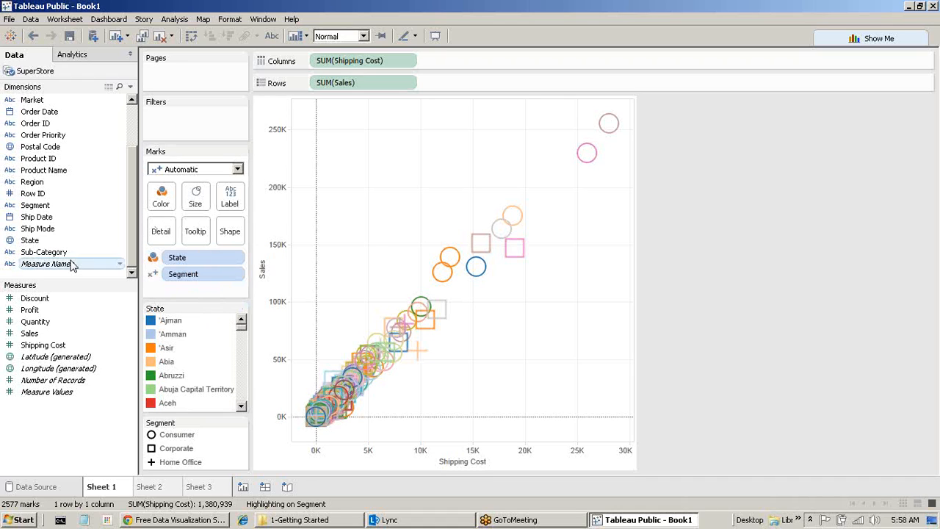
Discard an extra State pill and add Product Name as Detail, giving 49,091 marks.
drag(33, 244, 186, 296)
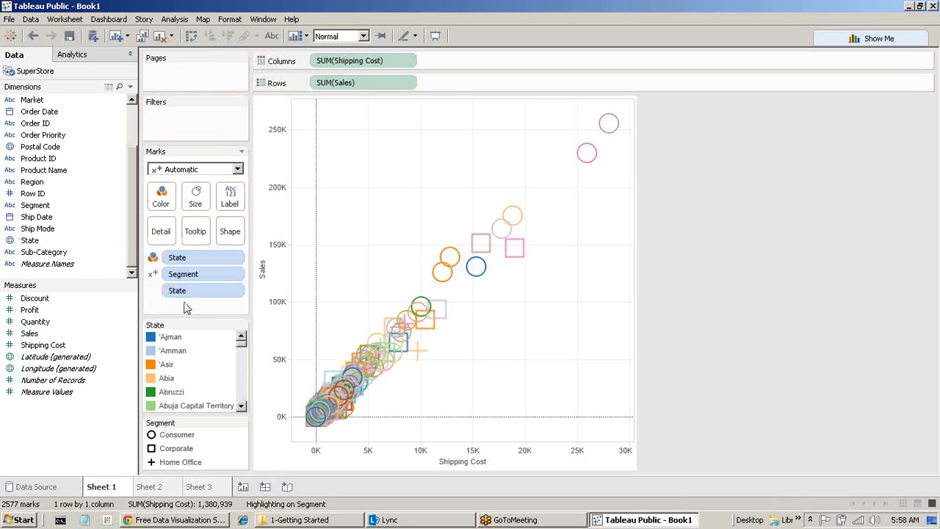
drag(186, 295, 66, 439)
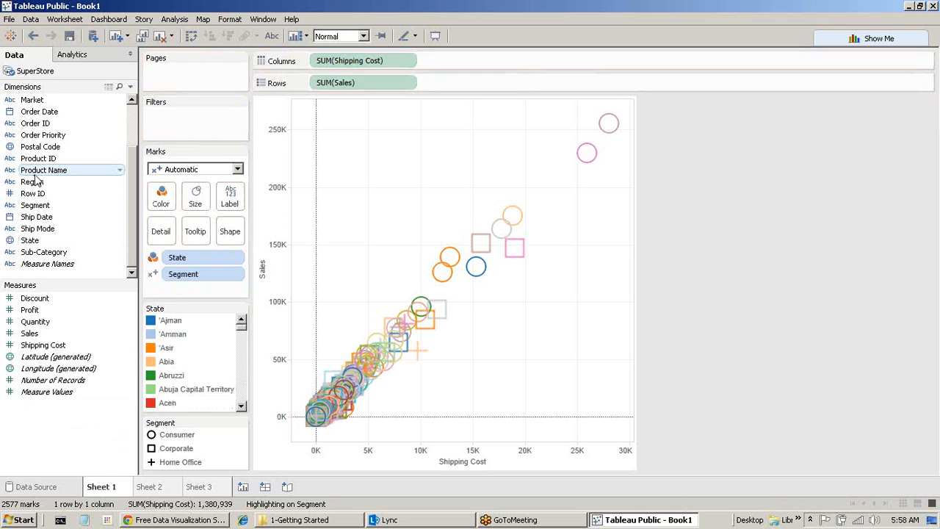
drag(40, 177, 191, 304)
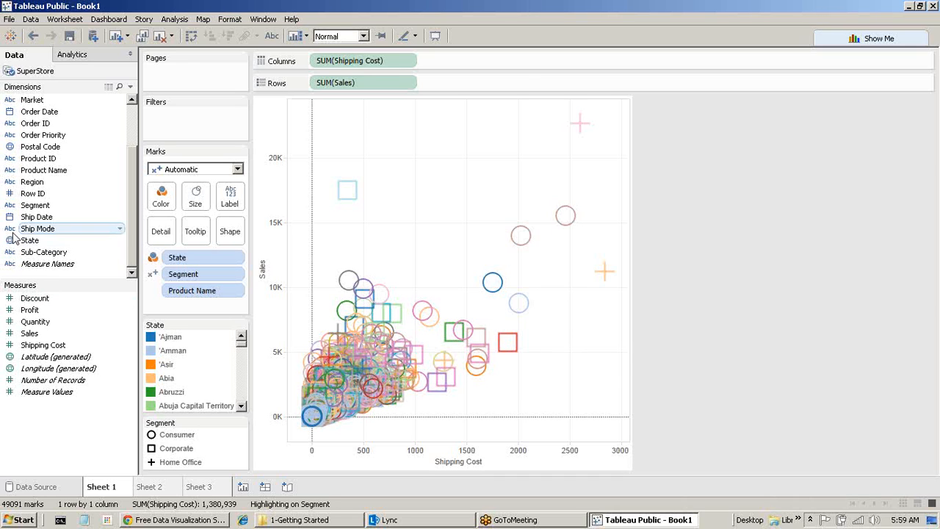
Put Region on Color in place of State, leaving 33,225 product-level marks.
drag(29, 182, 175, 195)
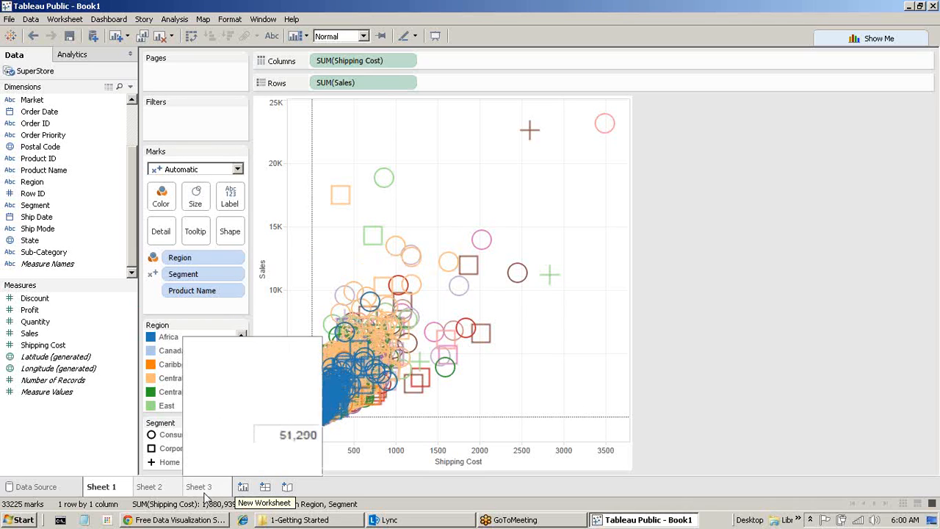
Go to Sheet 3 and clear it completely.
mouse_move(96, 493)
click(163, 488)
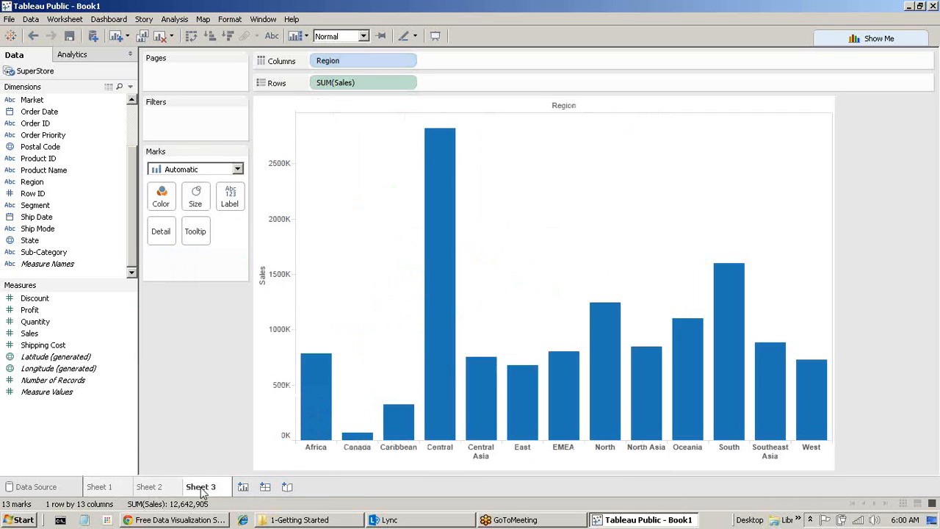
click(200, 488)
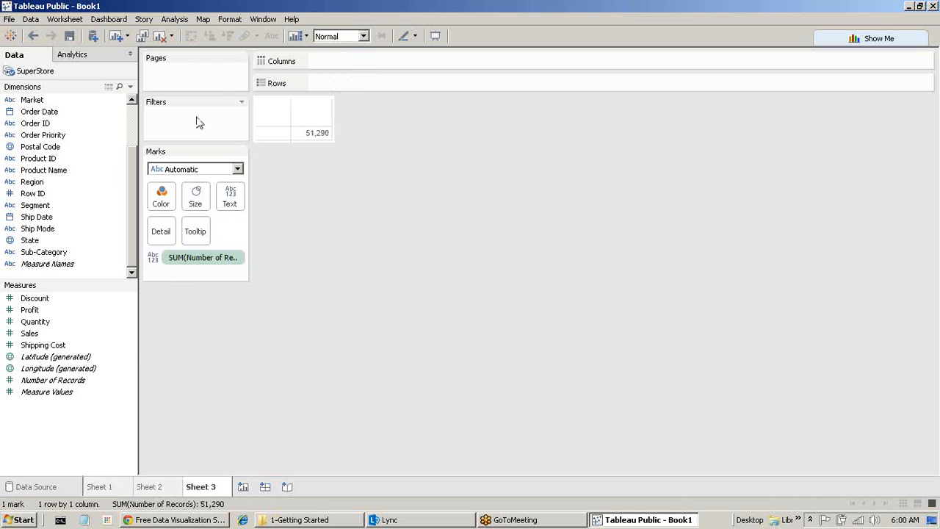
click(161, 36)
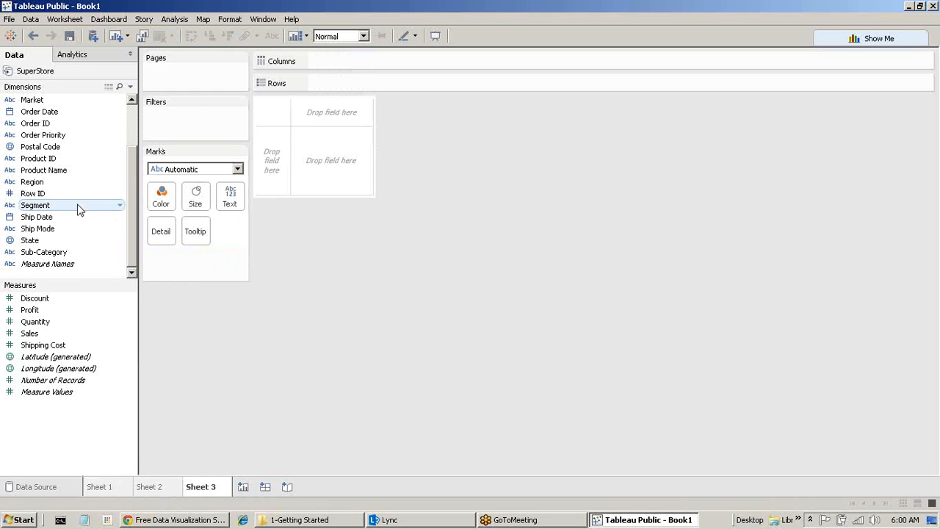
Select the State and Sales fields and open the Show Me suggestions.
click(47, 150)
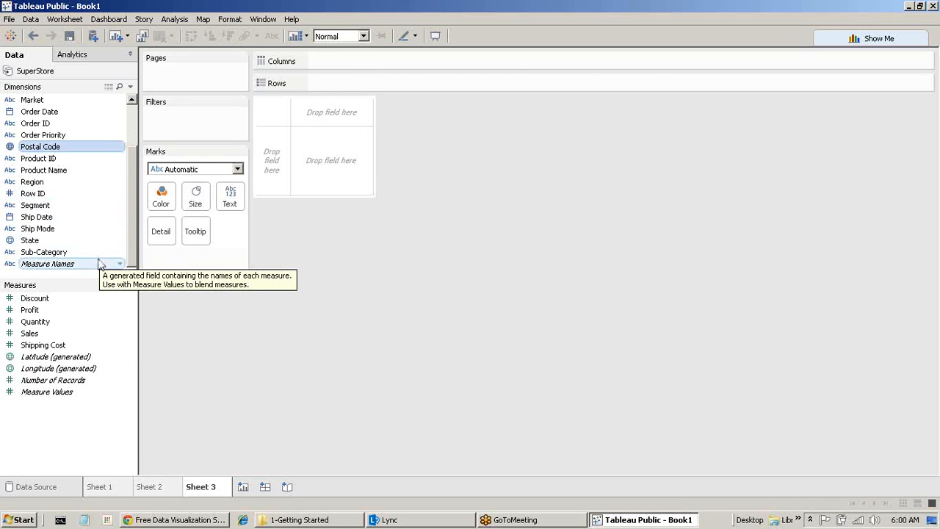
click(49, 243)
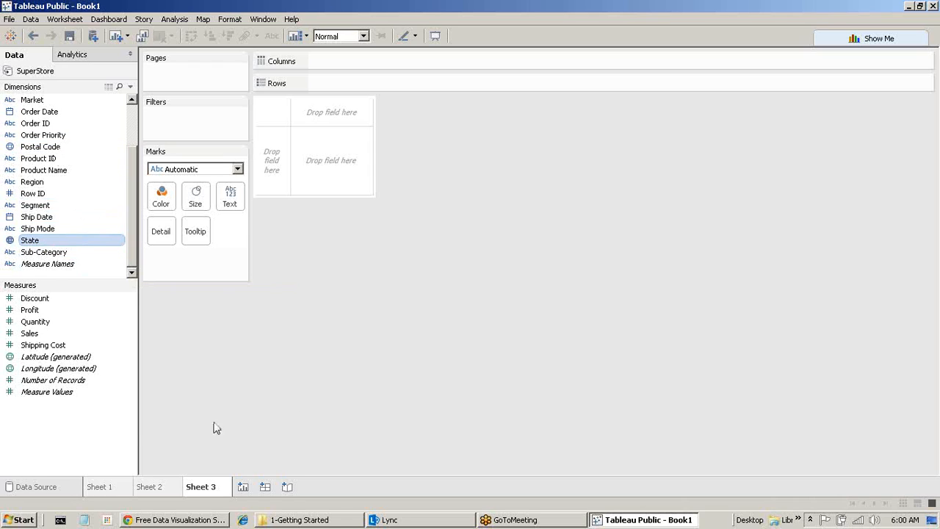
ctrl+click(42, 336)
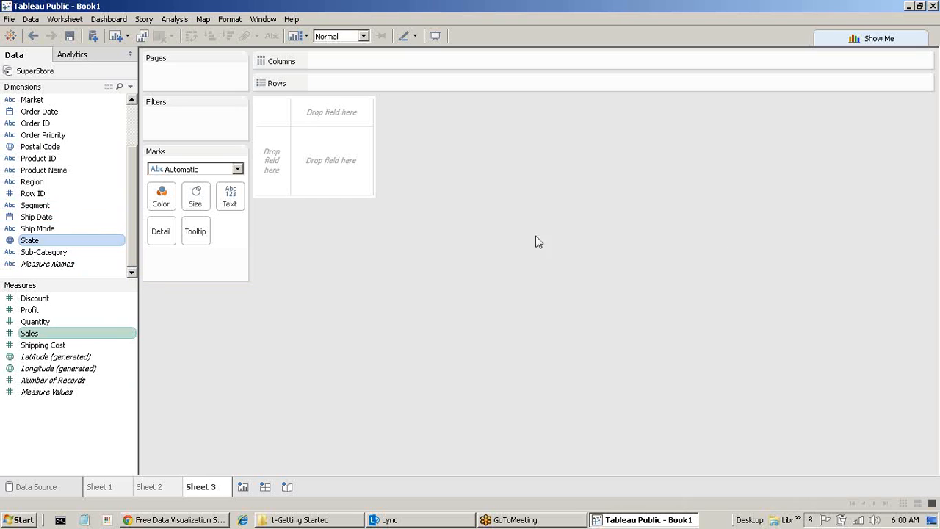
click(868, 41)
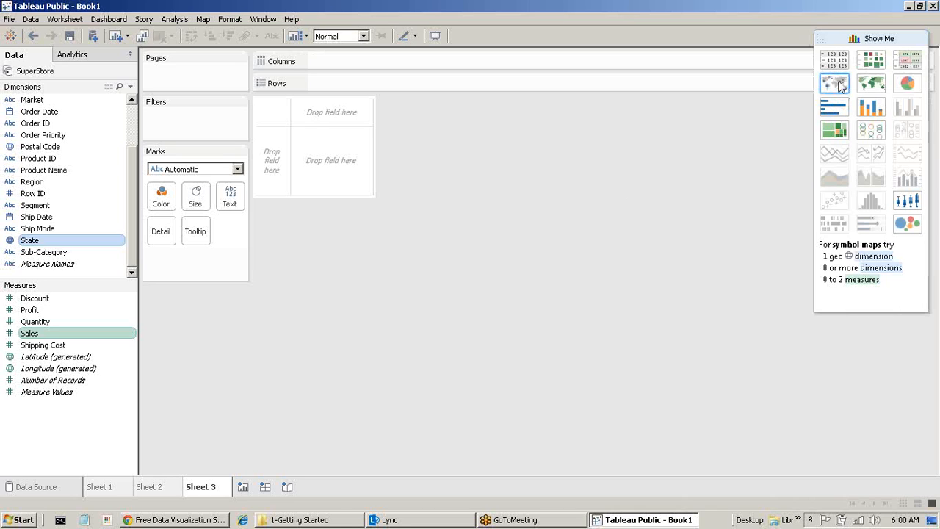
Pick the symbol map in Show Me to plot 49 state circles sized by SUM(Sales).
click(835, 84)
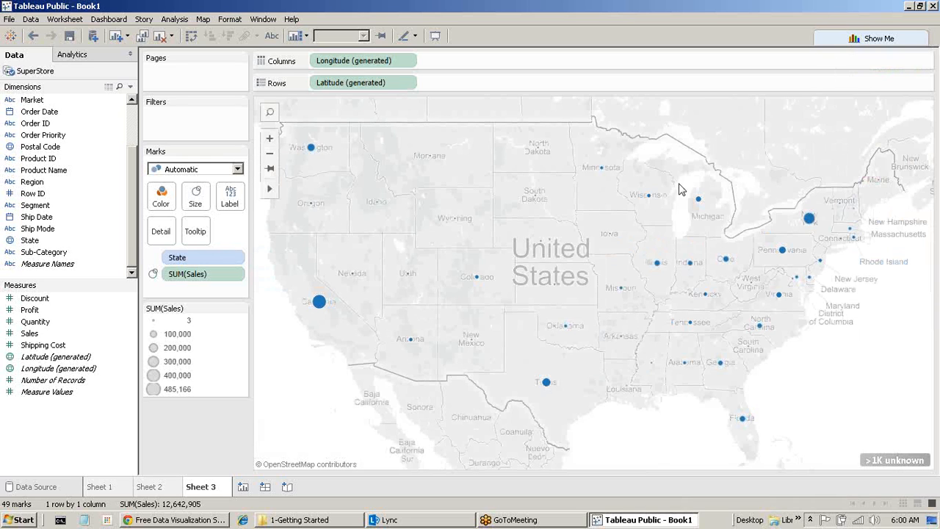
mouse_move(305, 522)
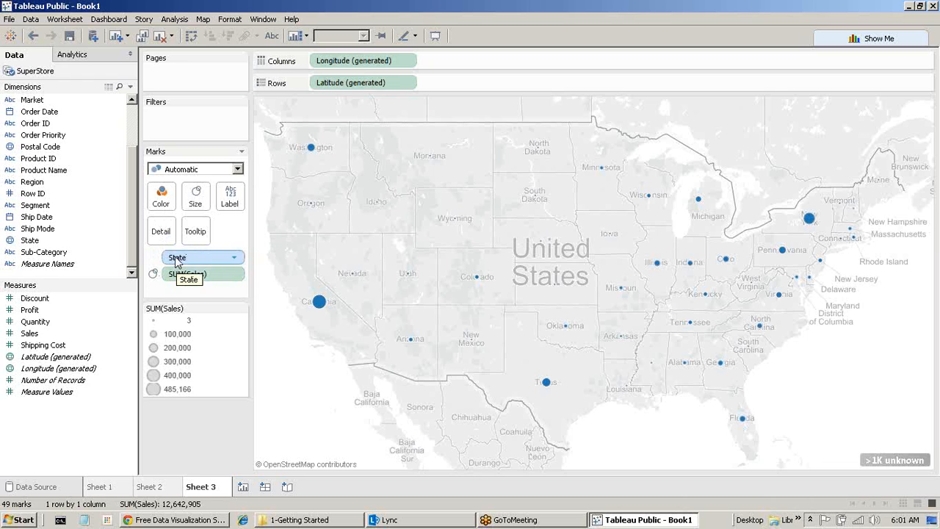
drag(177, 263, 87, 448)
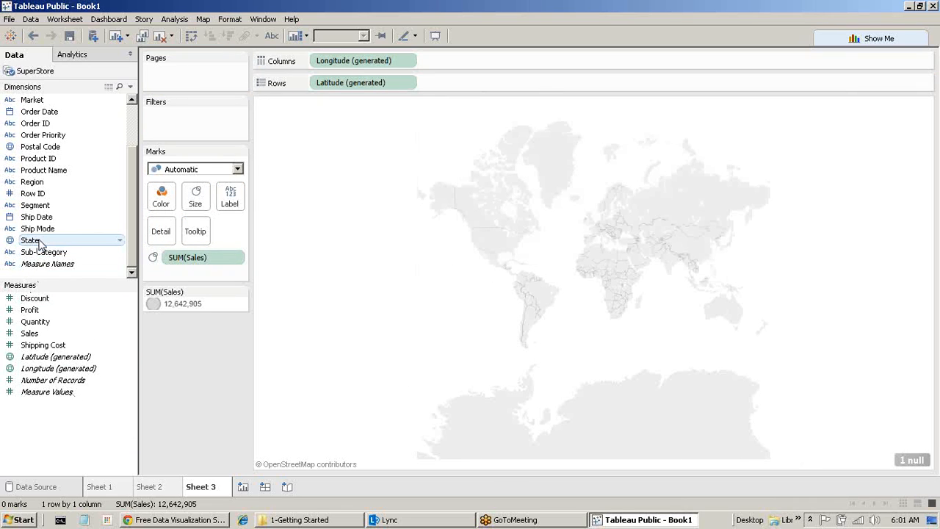
drag(40, 244, 161, 235)
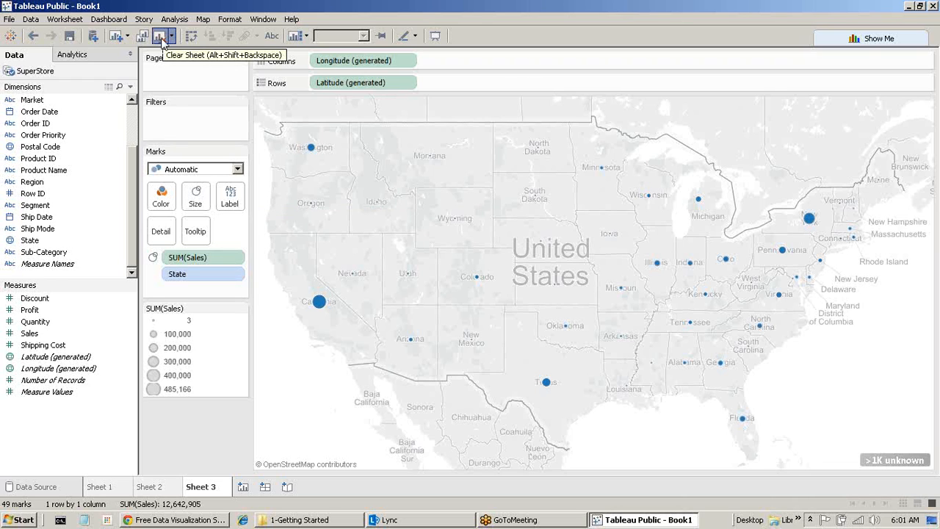
Clear Sheet 3 and rebuild a state map with Sales sizing the marks.
click(160, 37)
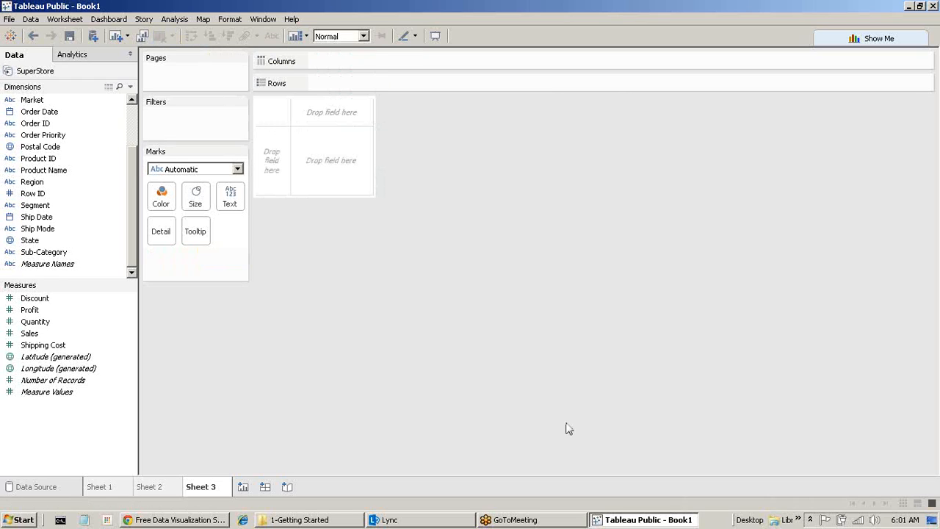
double_click(45, 244)
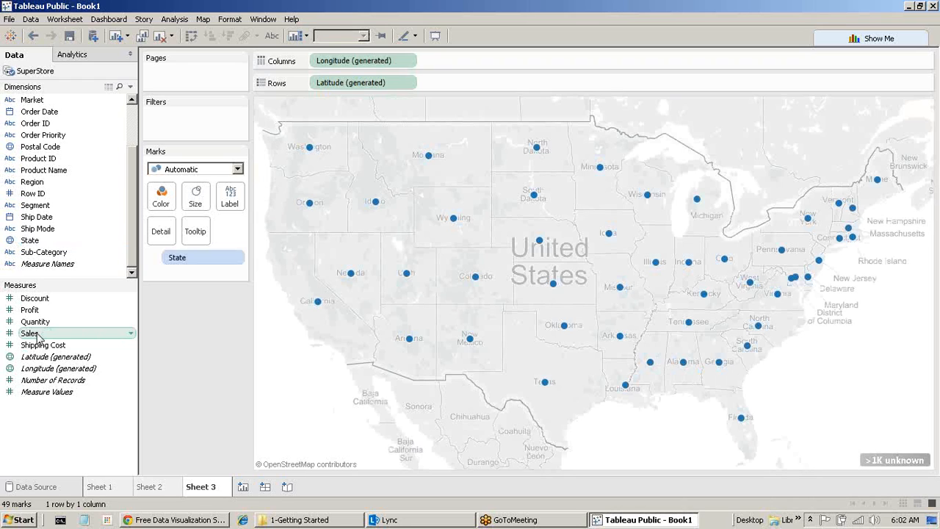
drag(38, 337, 193, 205)
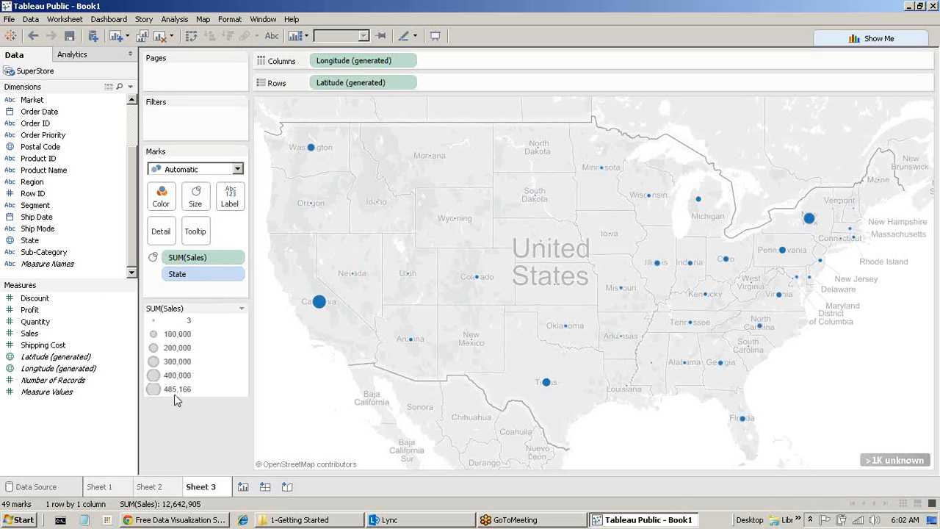
Move SUM(Sales) to Color so states are shaded green from 3 to 485,166.
double_click(153, 388)
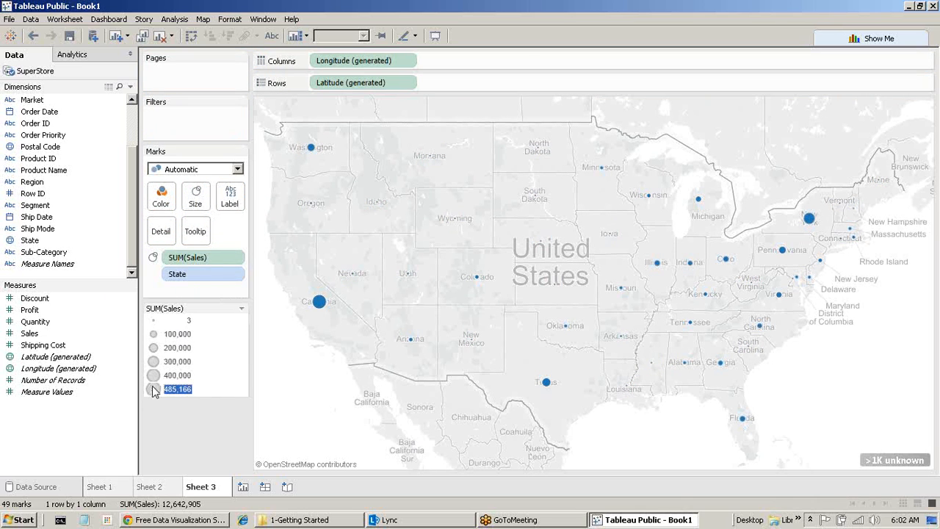
mouse_move(320, 307)
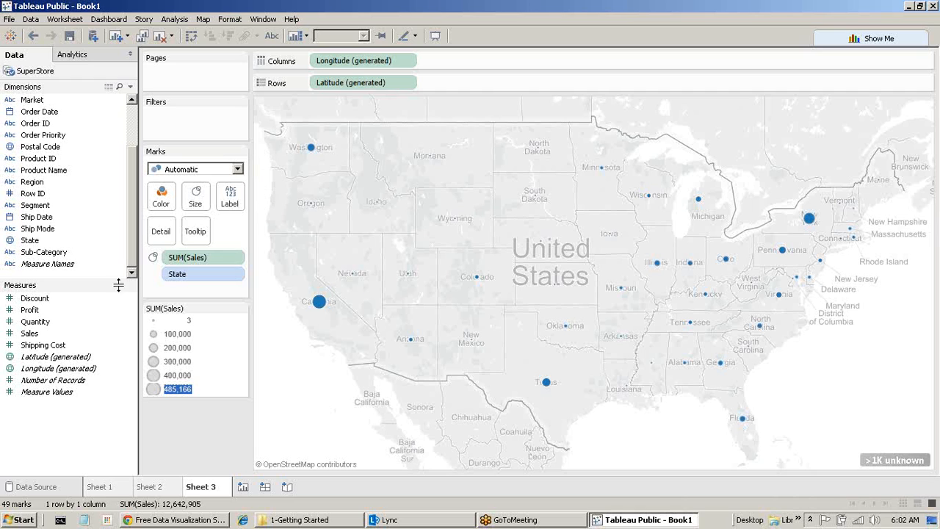
drag(197, 263, 161, 197)
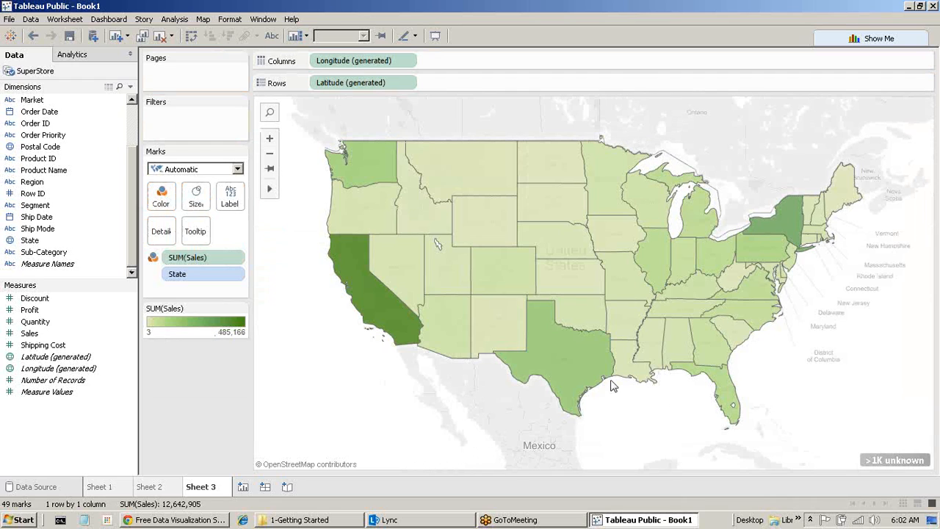
mouse_move(388, 292)
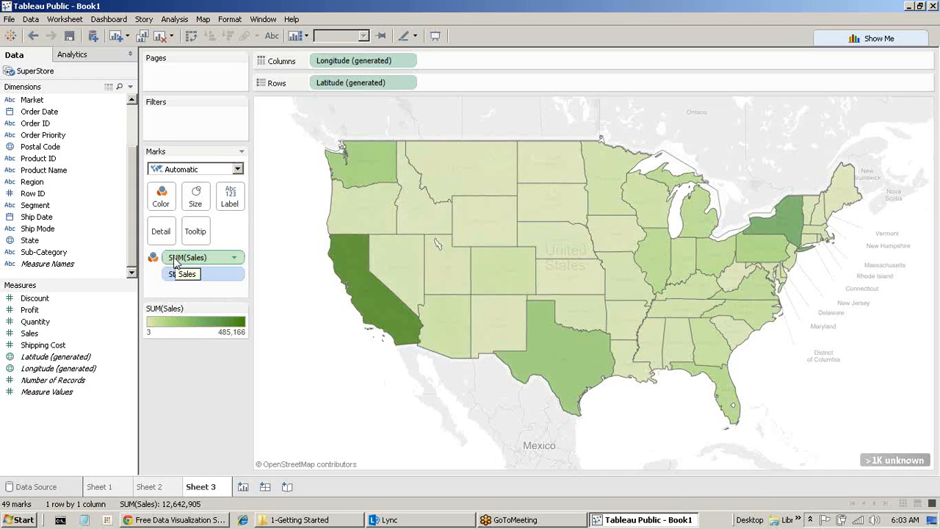
Label each state with its SUM(Sales) and put Sales back on Color.
drag(177, 263, 226, 203)
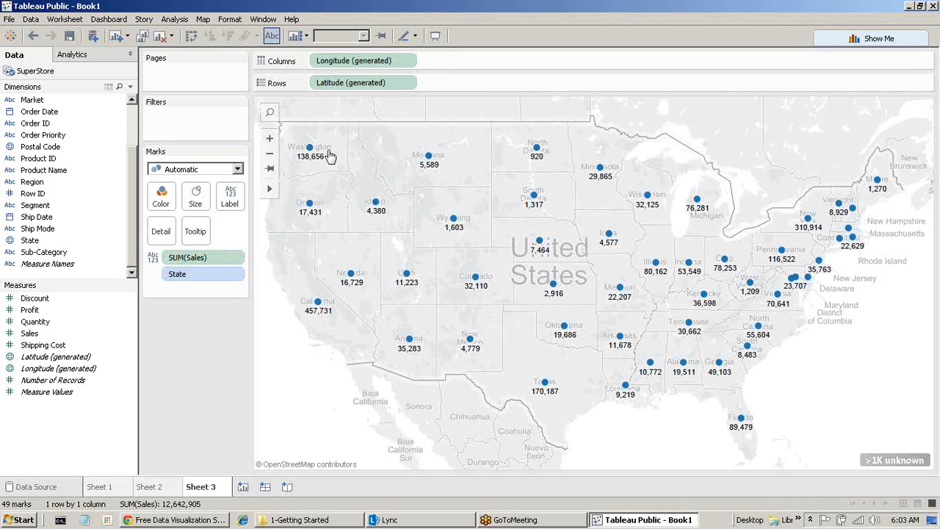
mouse_move(312, 158)
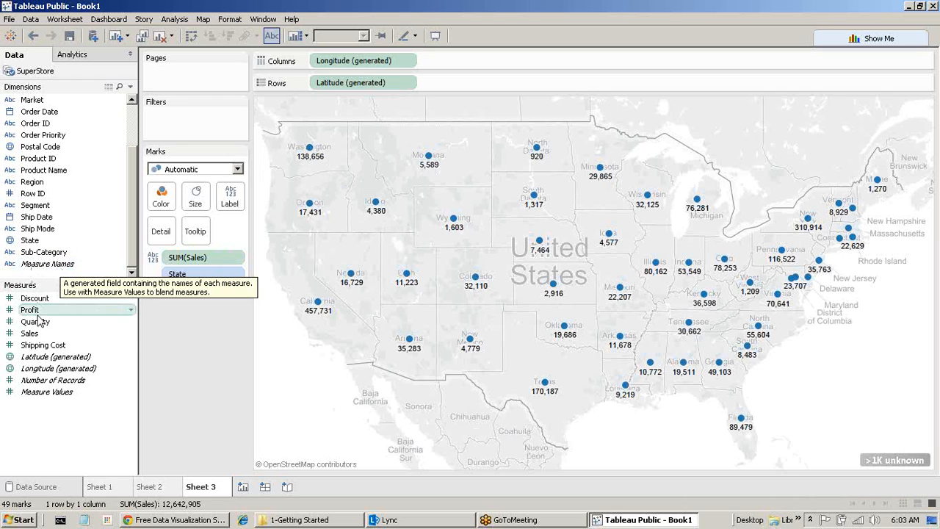
click(50, 335)
drag(50, 334, 161, 198)
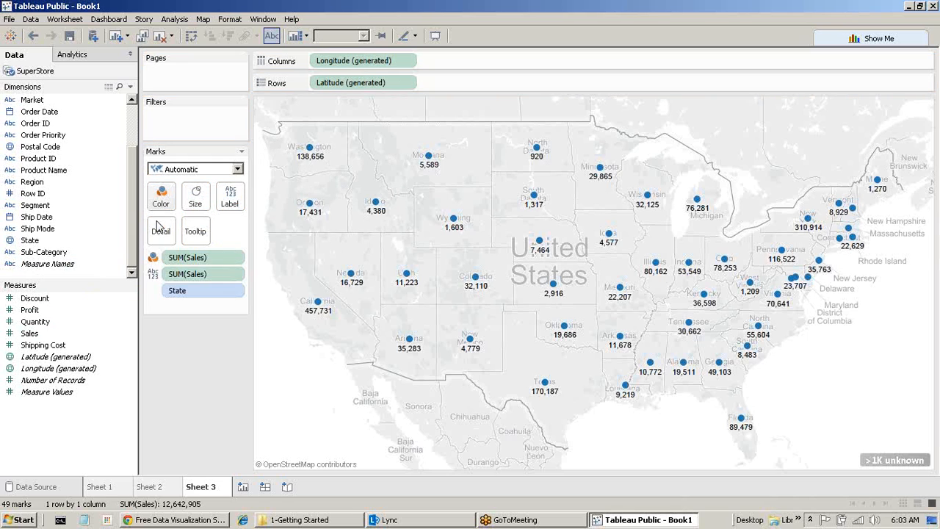
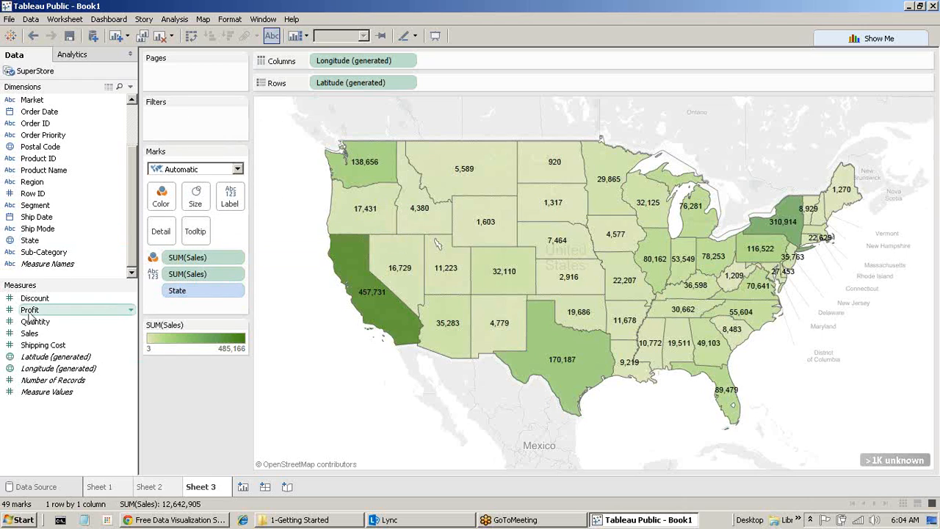
Add Discount, Shipping Cost and Profit to the state map's tooltips, then create blank Sheet 4.
drag(45, 299, 197, 233)
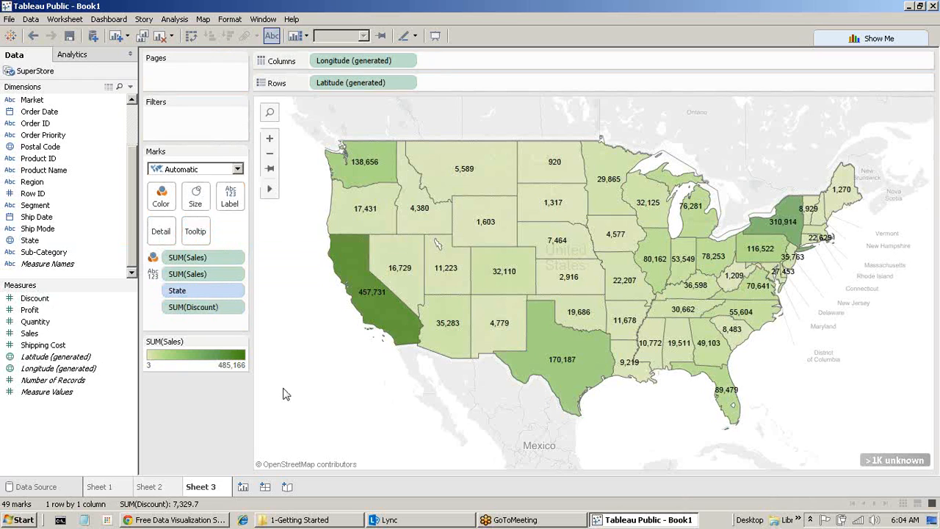
mouse_move(371, 212)
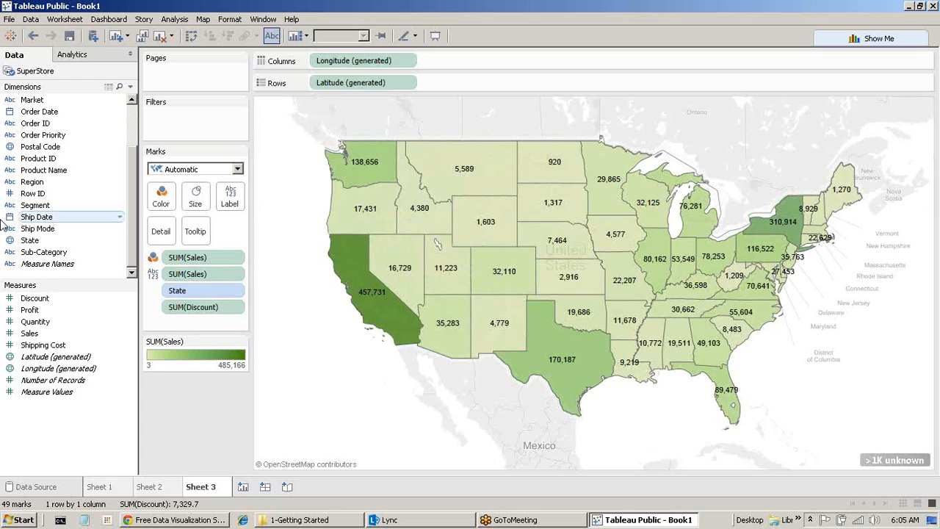
mouse_move(797, 209)
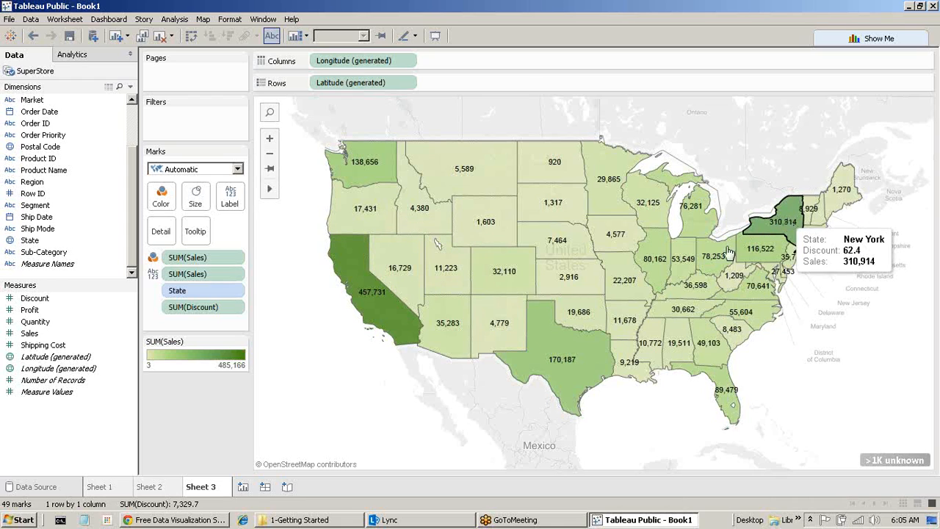
drag(41, 345, 195, 231)
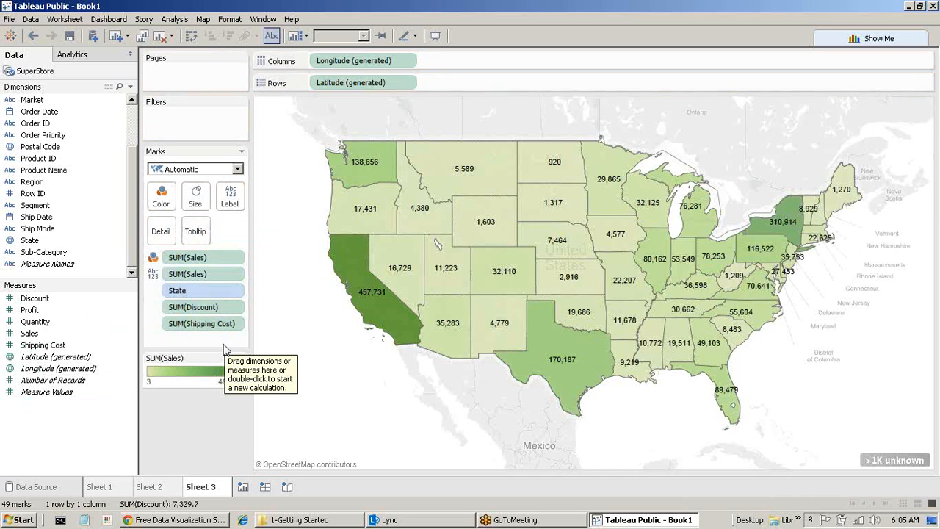
drag(37, 312, 196, 230)
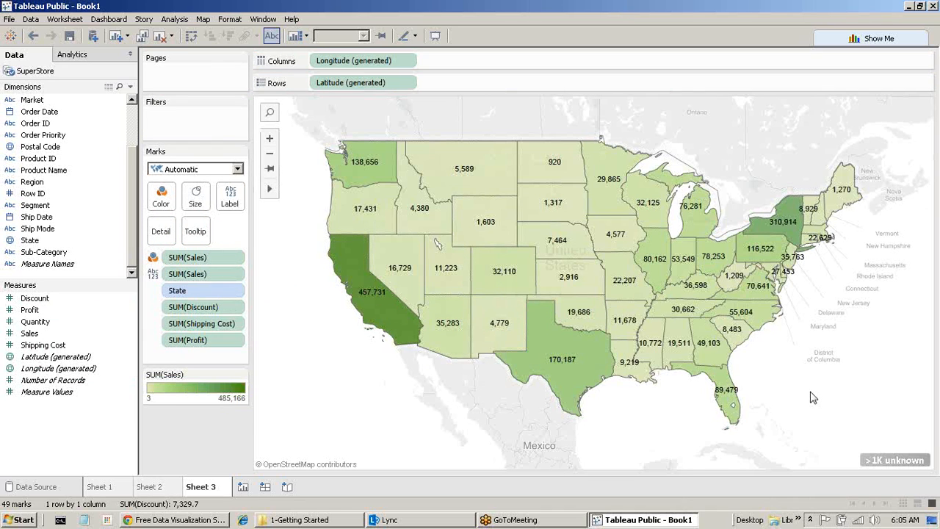
mouse_move(556, 367)
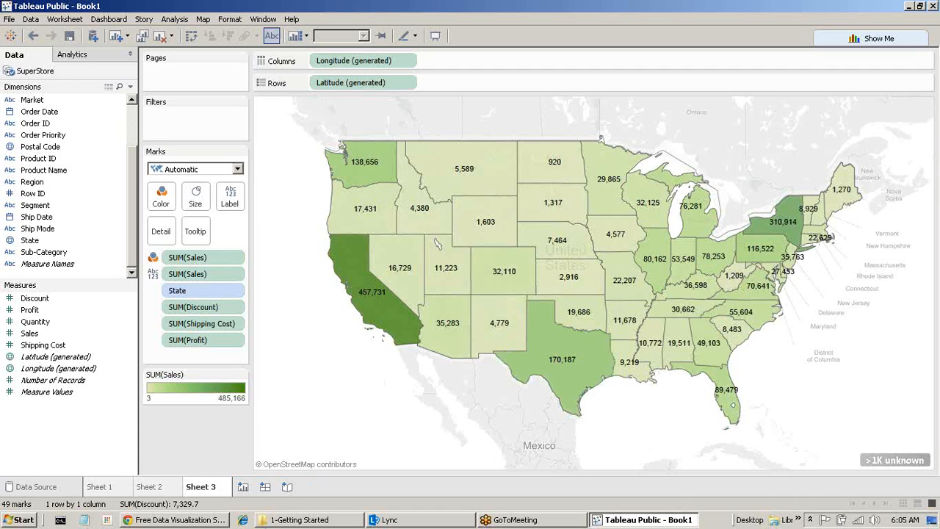
click(243, 486)
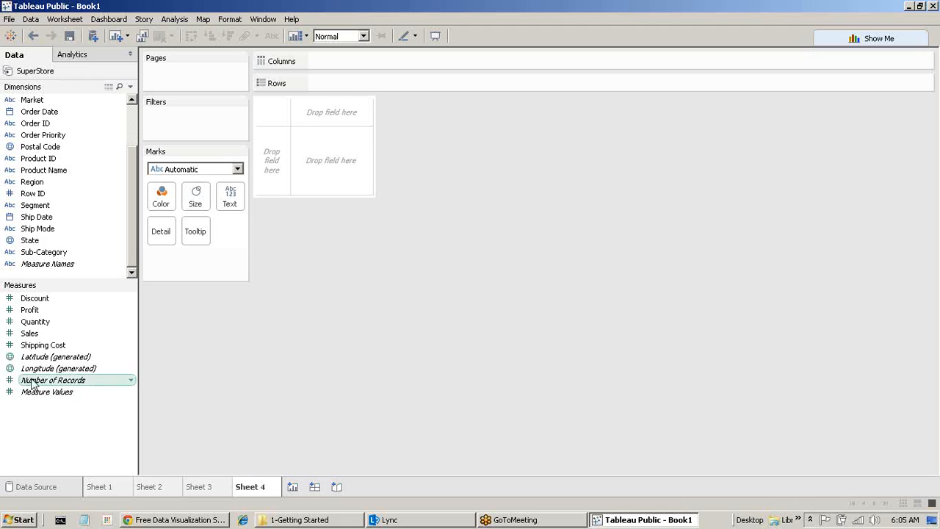
Build a horizontal bar chart of Shipping Cost by Order Priority with Show Me.
click(50, 350)
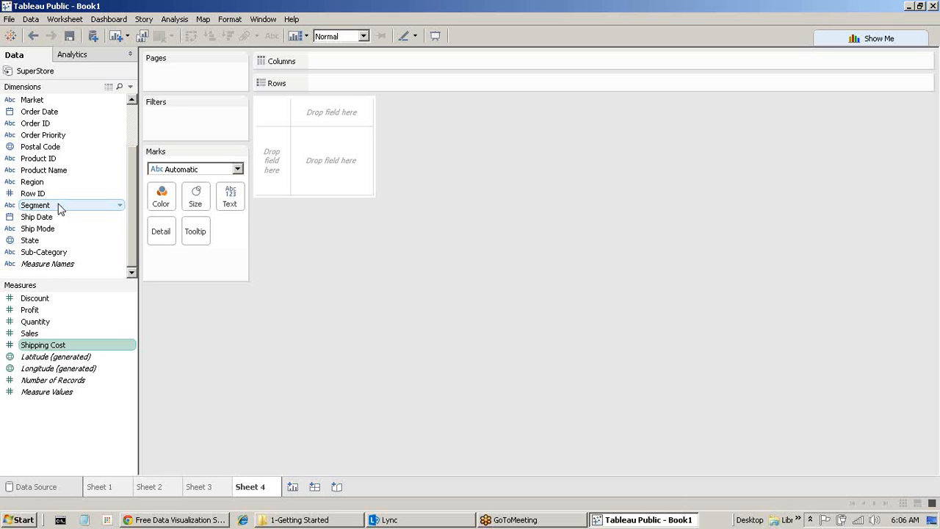
click(59, 141)
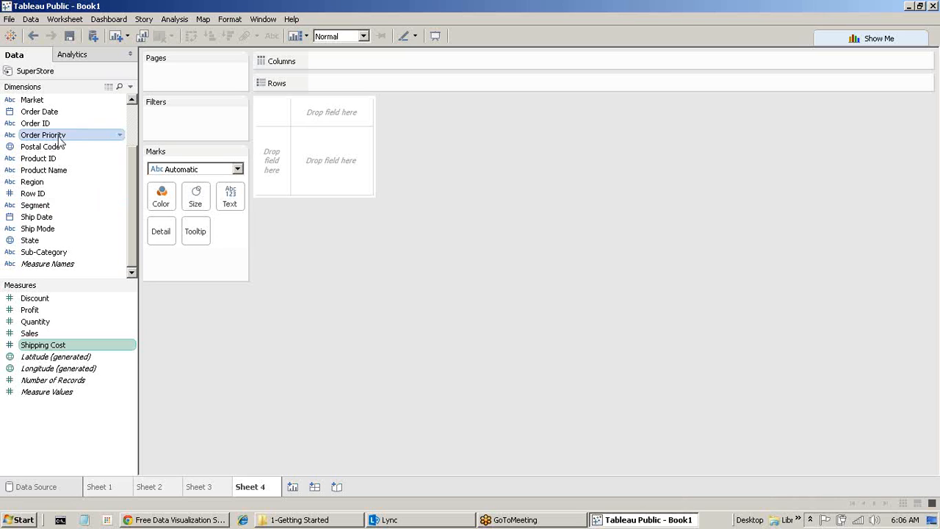
click(868, 38)
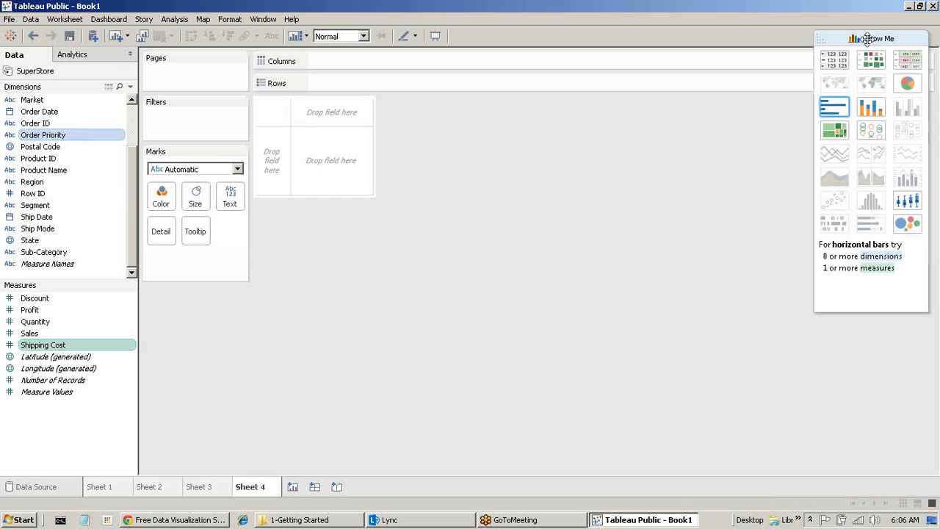
click(834, 107)
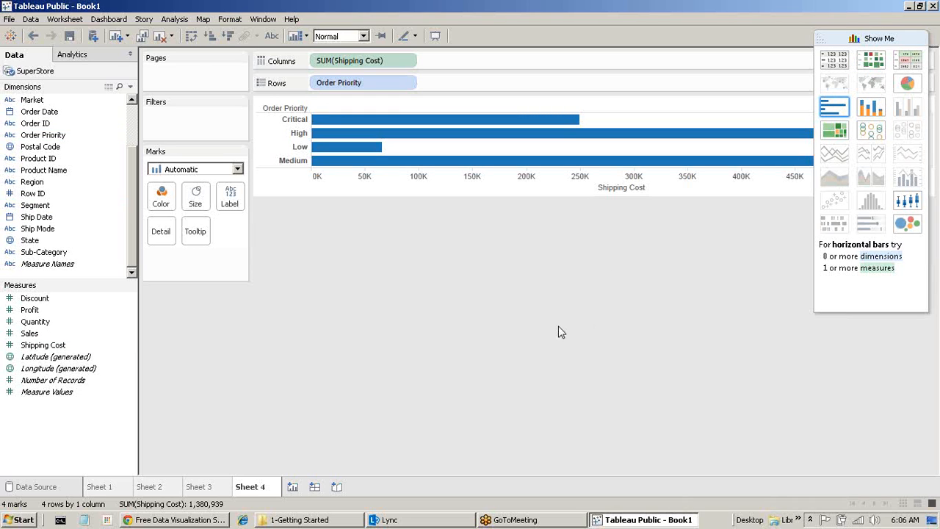
click(883, 38)
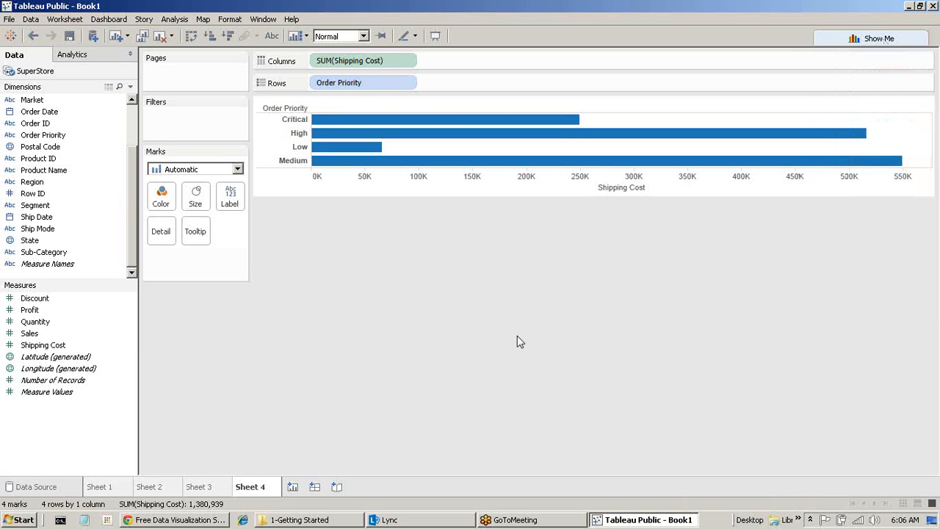
Try the Line mark type, then set the marks back to Automatic bars.
click(169, 173)
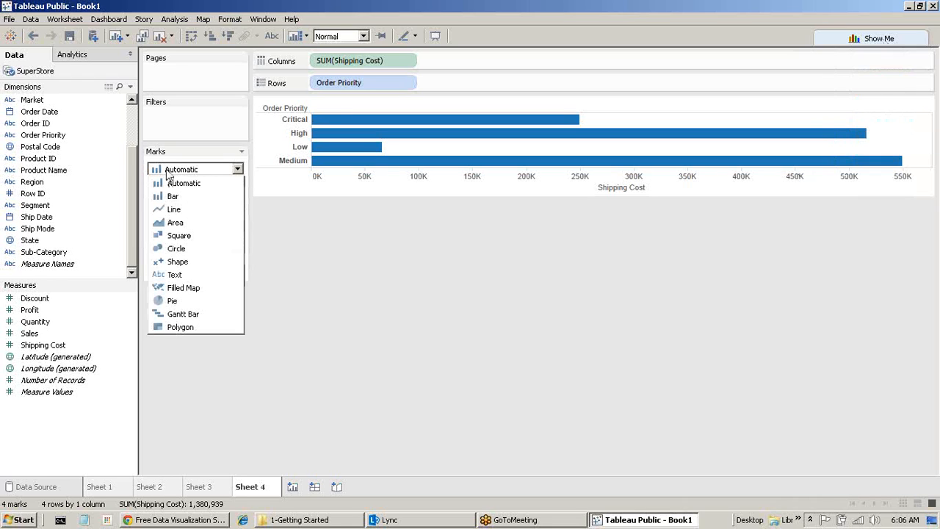
click(174, 209)
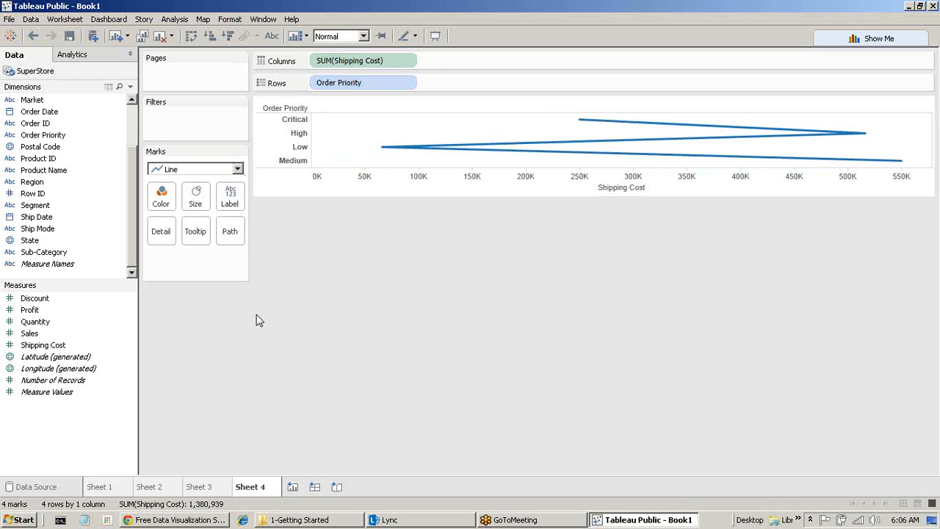
click(170, 172)
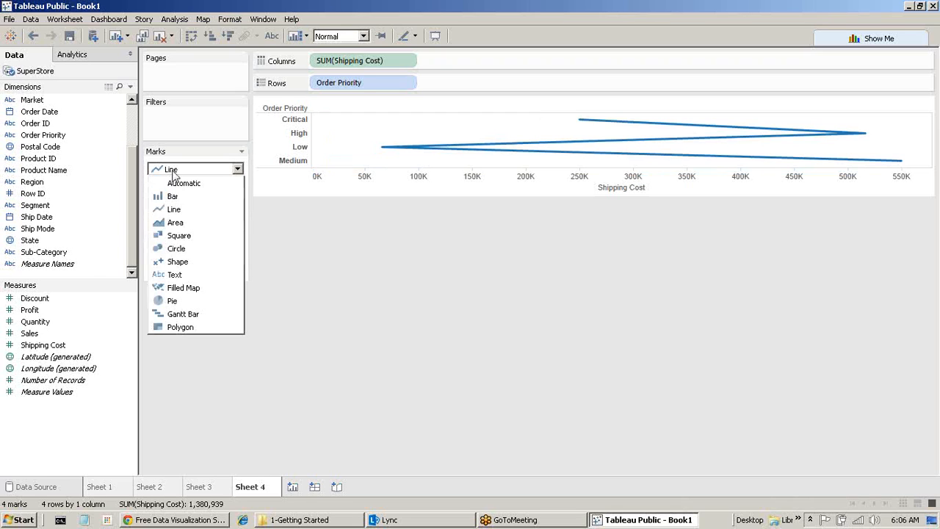
click(179, 185)
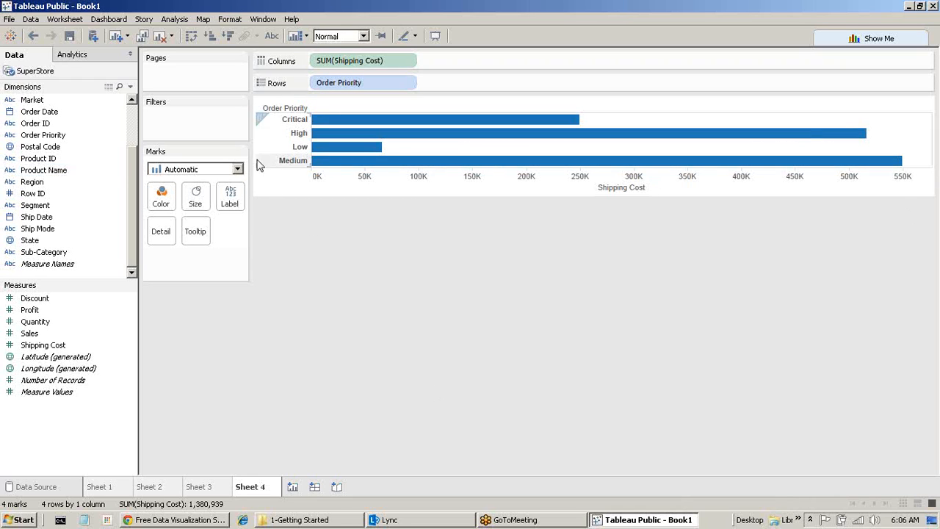
Swap rows and columns so Shipping Cost by Order Priority displays as vertical columns.
click(191, 36)
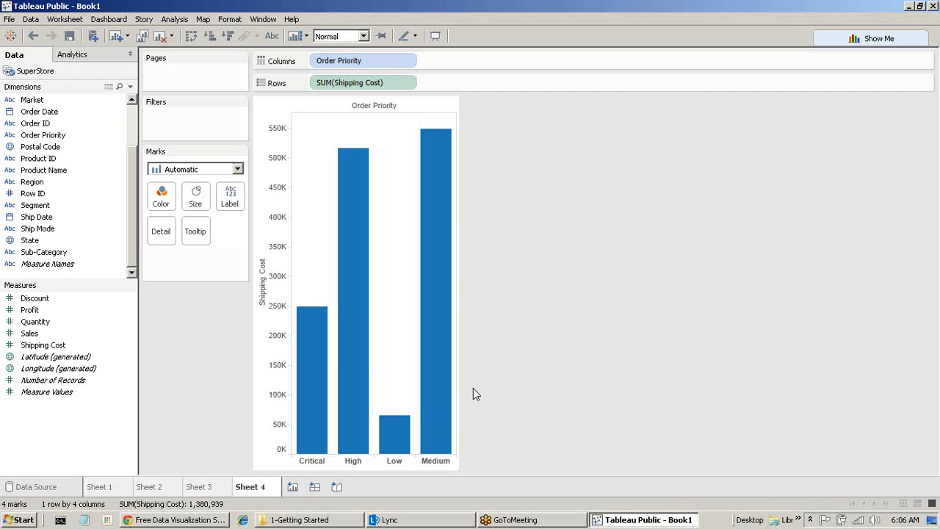
mouse_move(450, 172)
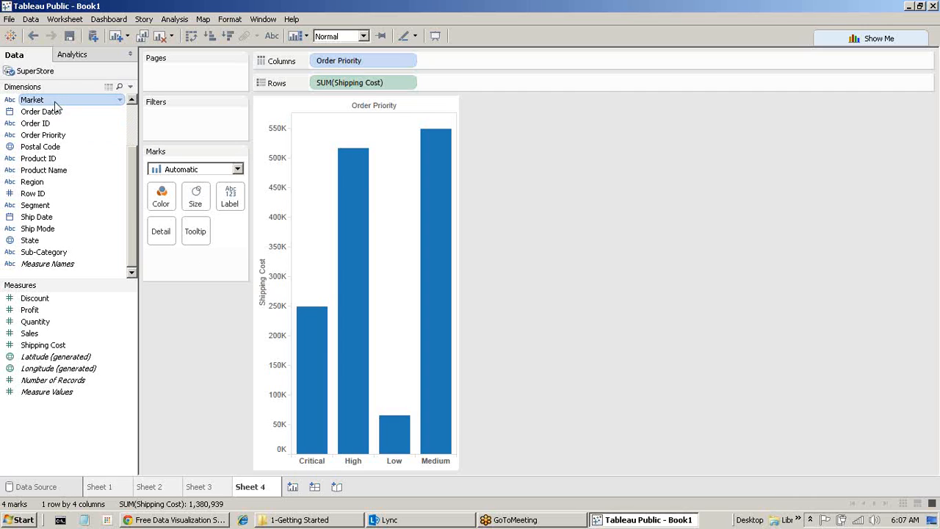
Discard the ATTR(Market) attempt and put Market on Color to stack market segments per column.
drag(53, 104, 205, 236)
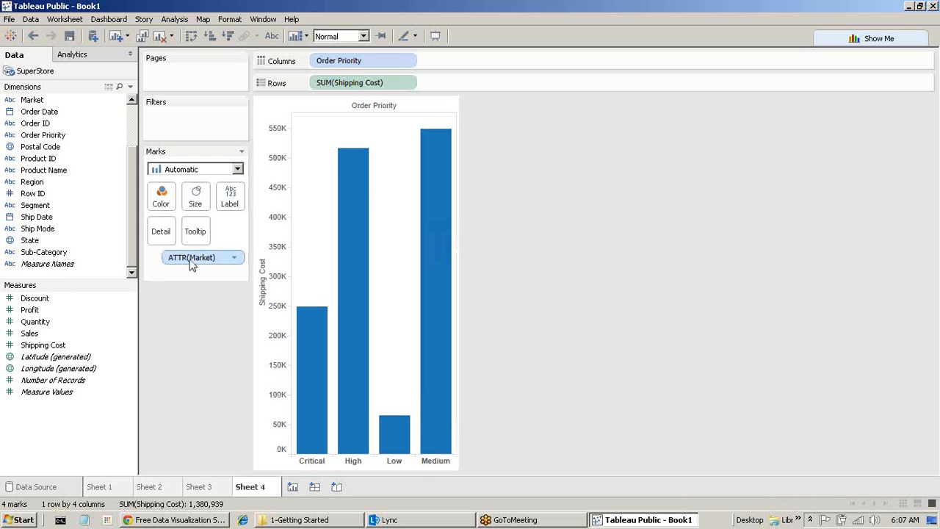
drag(191, 266, 163, 203)
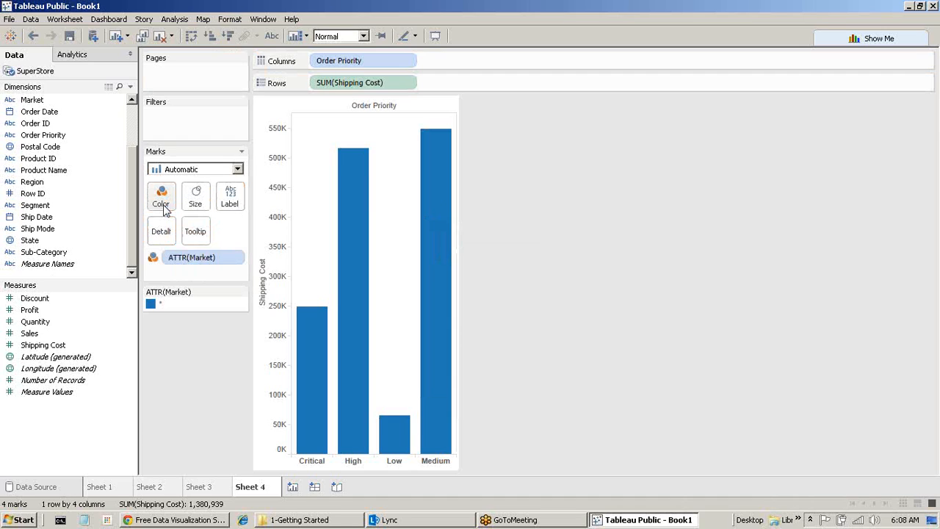
click(33, 36)
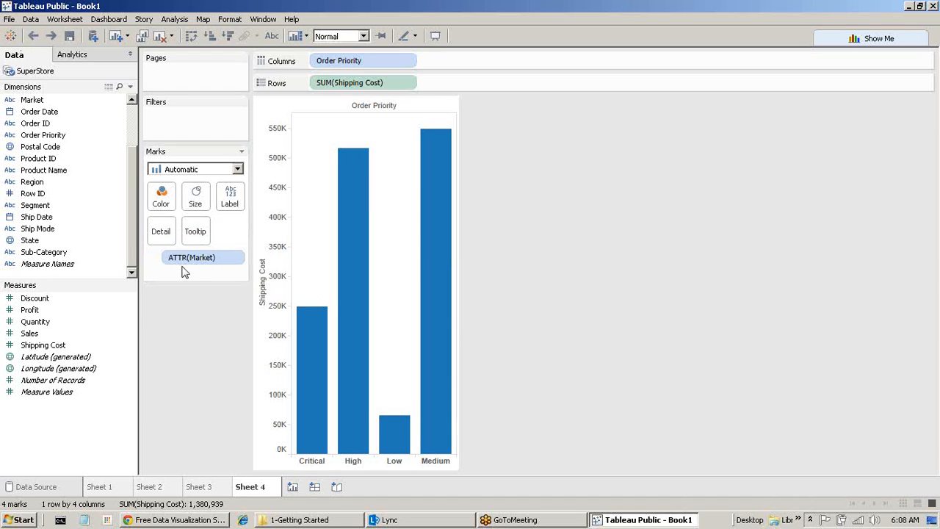
drag(184, 272, 184, 470)
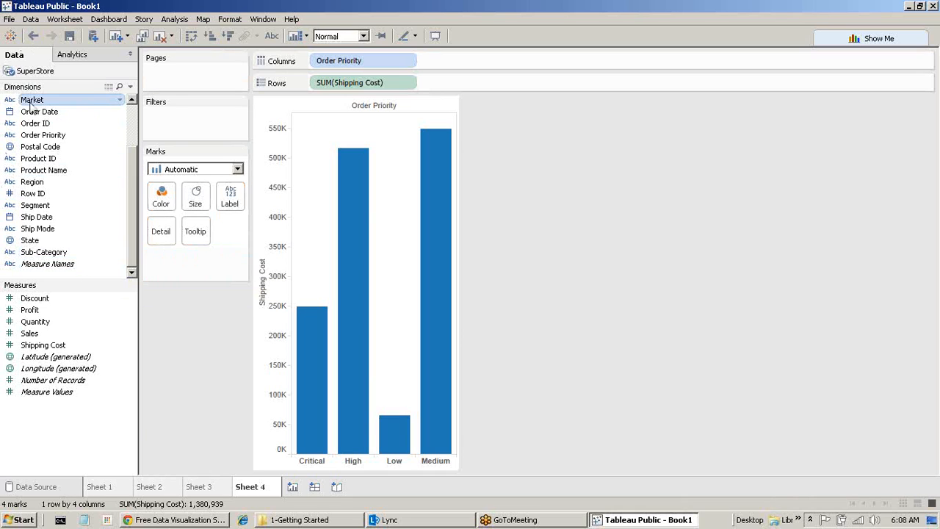
drag(31, 106, 161, 199)
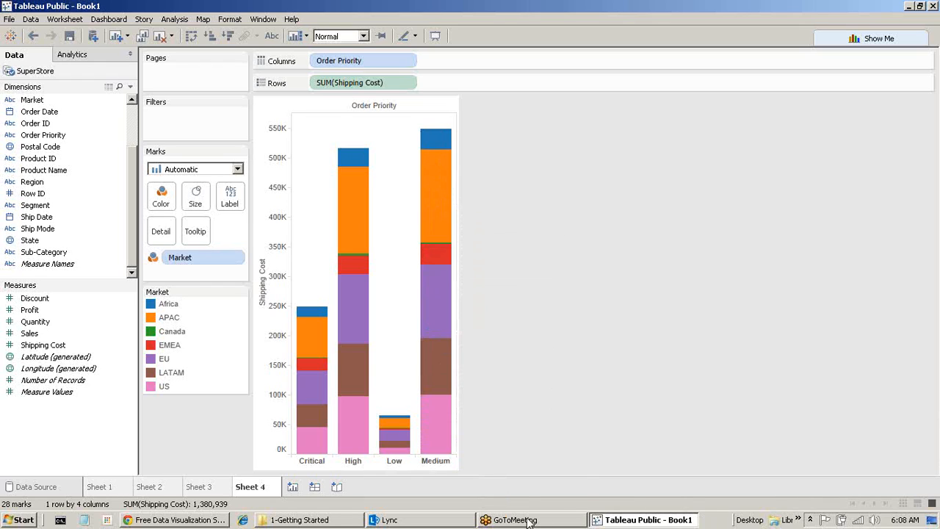
mouse_move(526, 522)
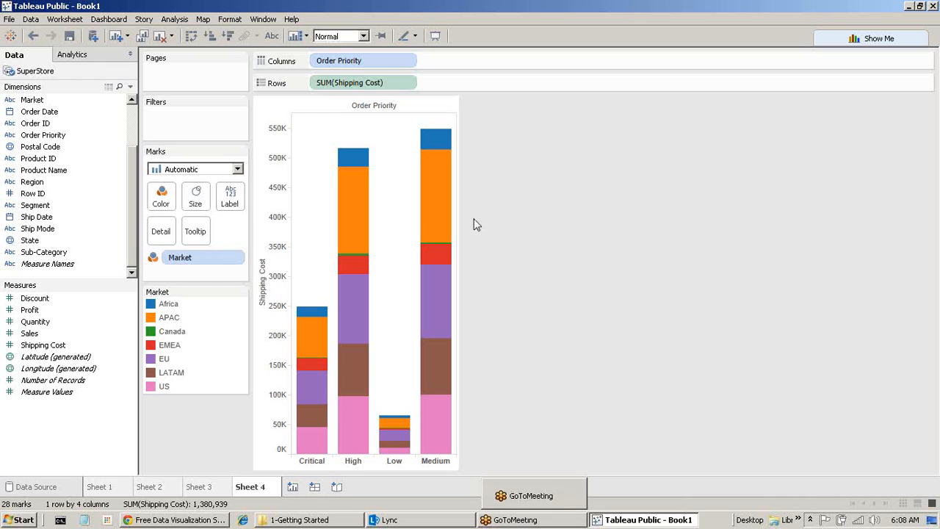
mouse_move(441, 204)
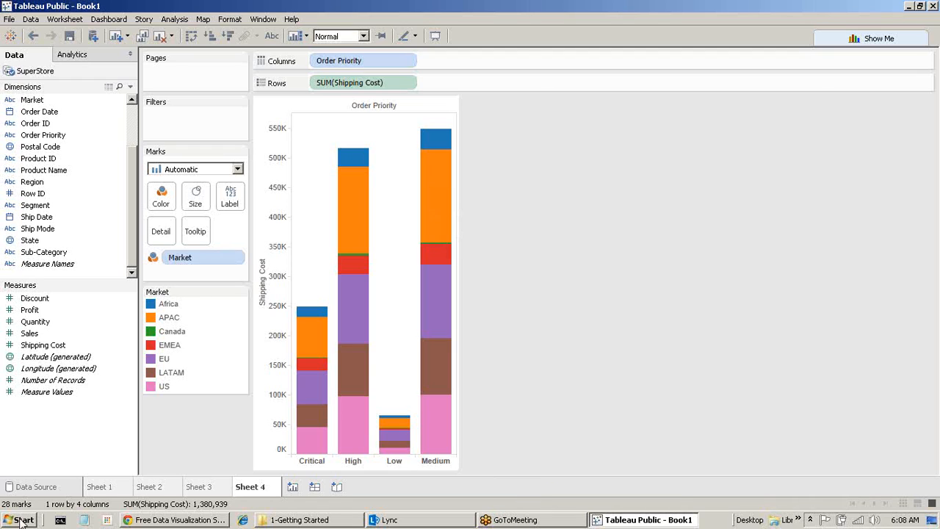
click(170, 321)
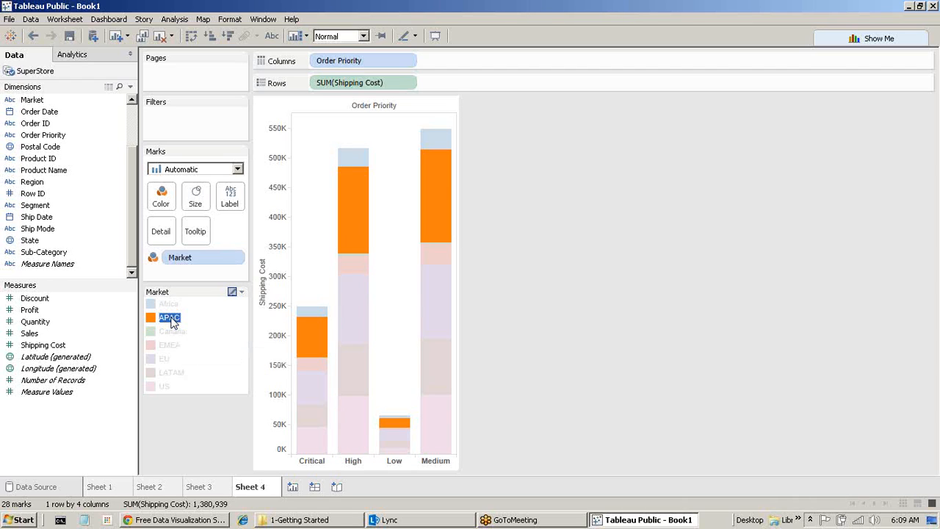
click(600, 201)
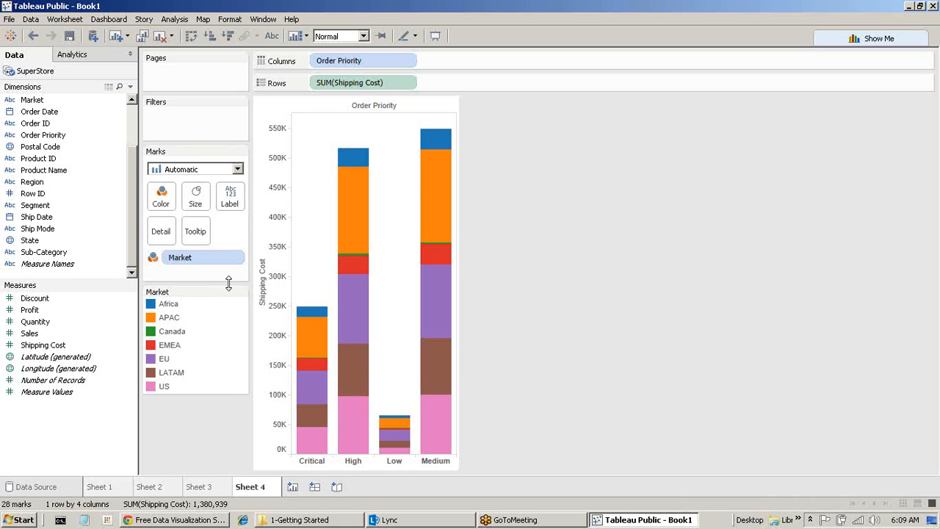
Move Market from Color to Size on the shipping cost columns.
drag(211, 263, 200, 203)
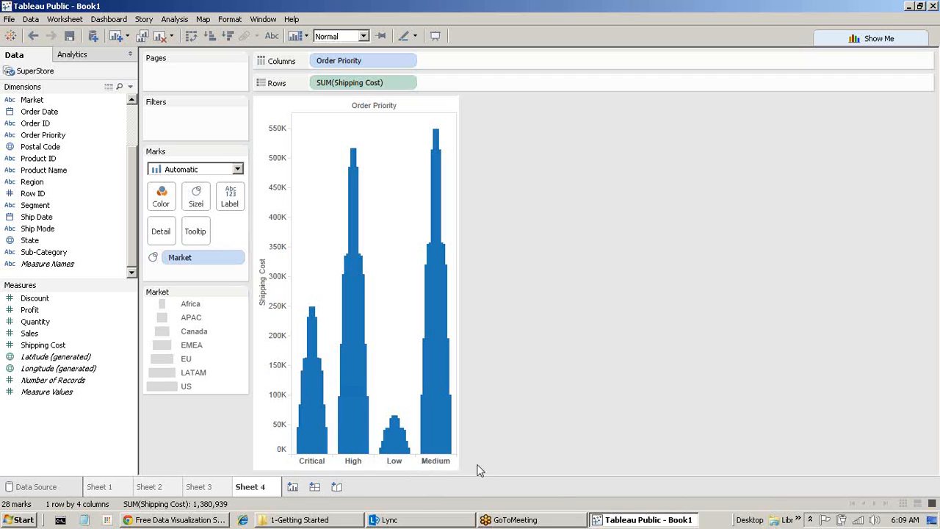
mouse_move(445, 449)
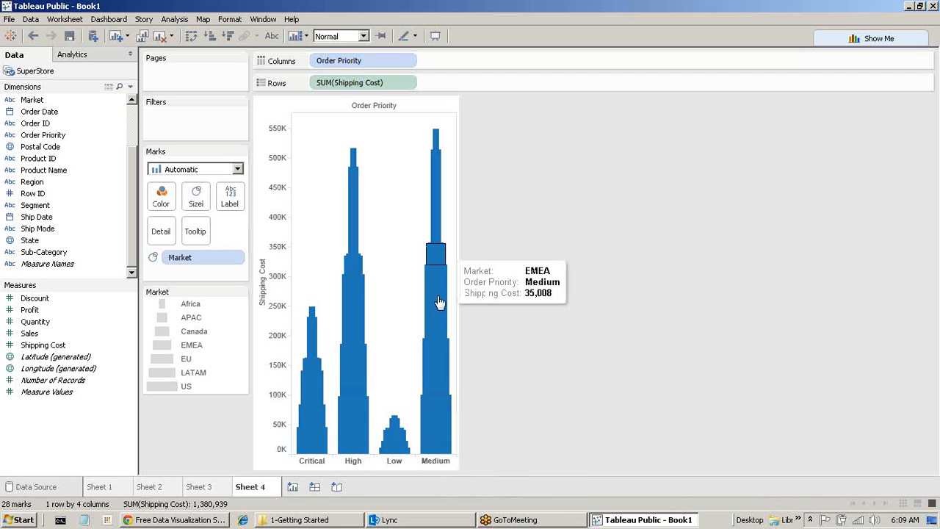
mouse_move(445, 331)
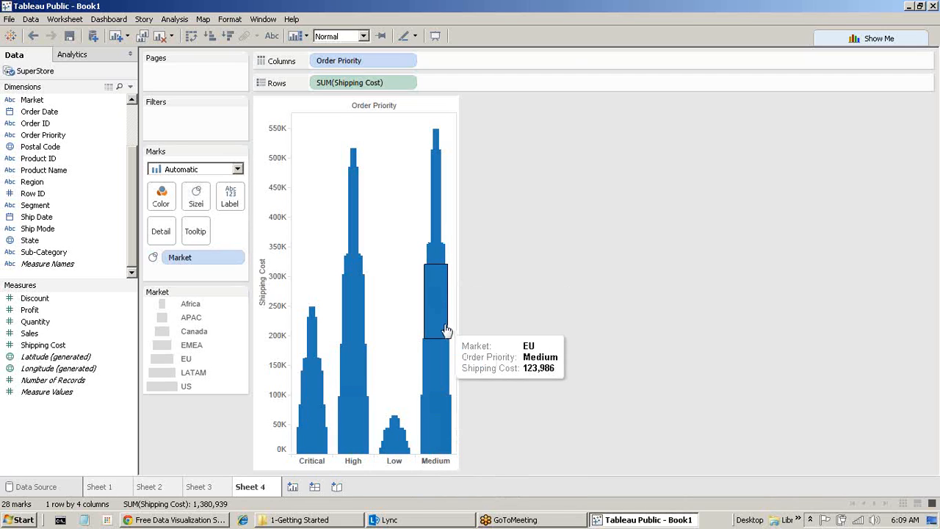
mouse_move(433, 220)
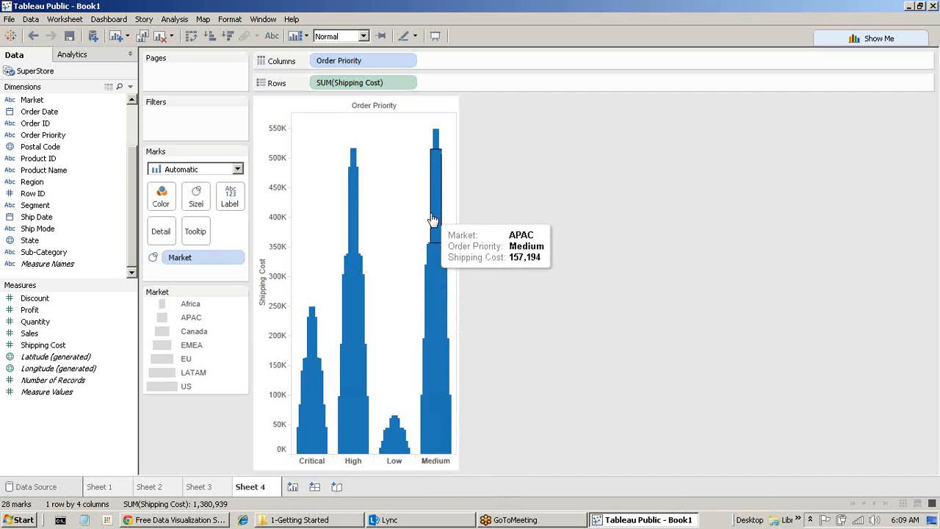
Enable legend highlighting, highlight the US, LATAM and EU segments in turn, then remove Market from Size.
click(169, 385)
click(170, 387)
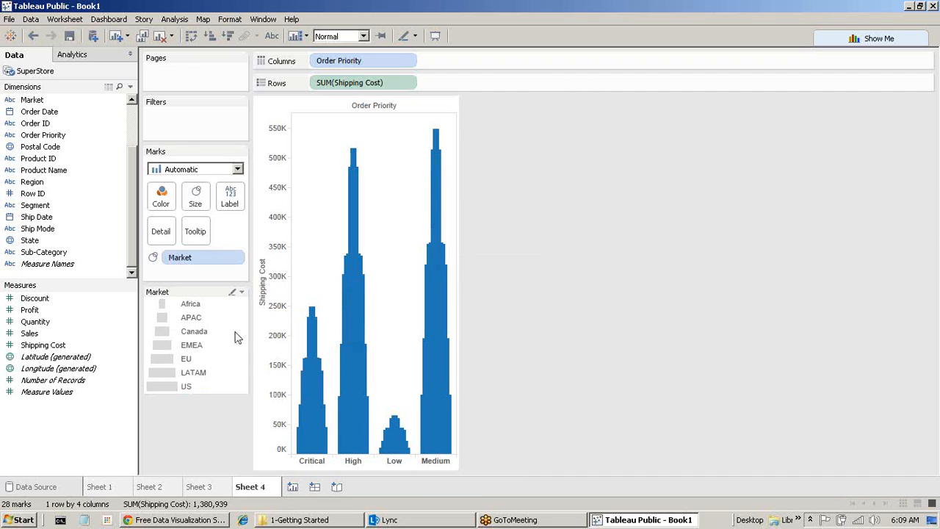
click(232, 291)
click(171, 388)
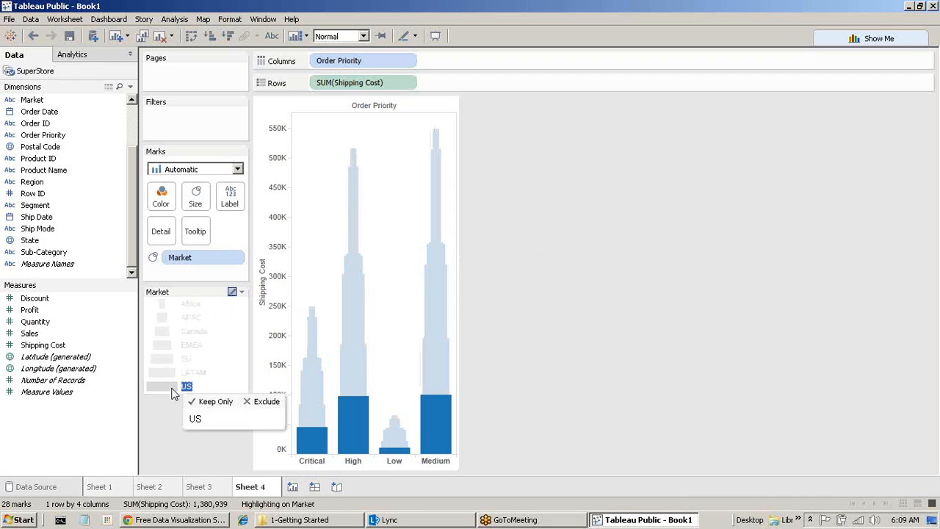
click(165, 373)
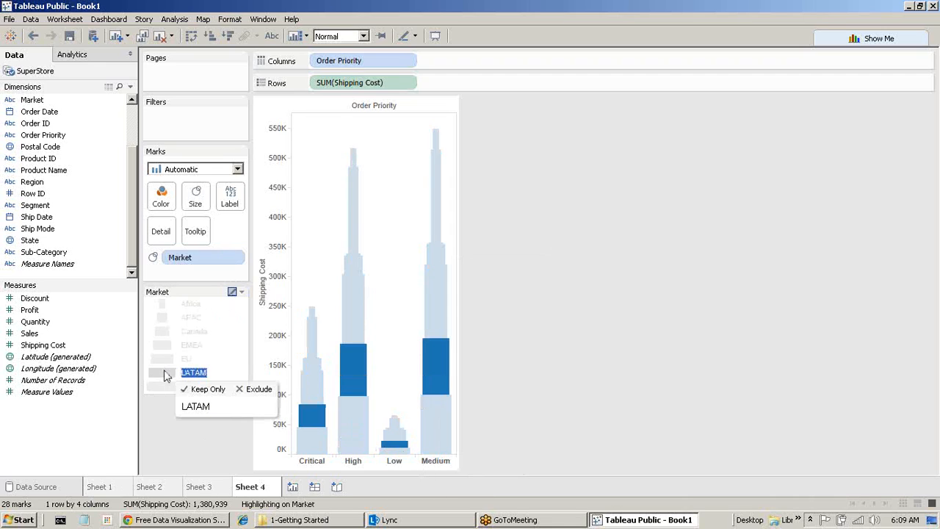
click(162, 360)
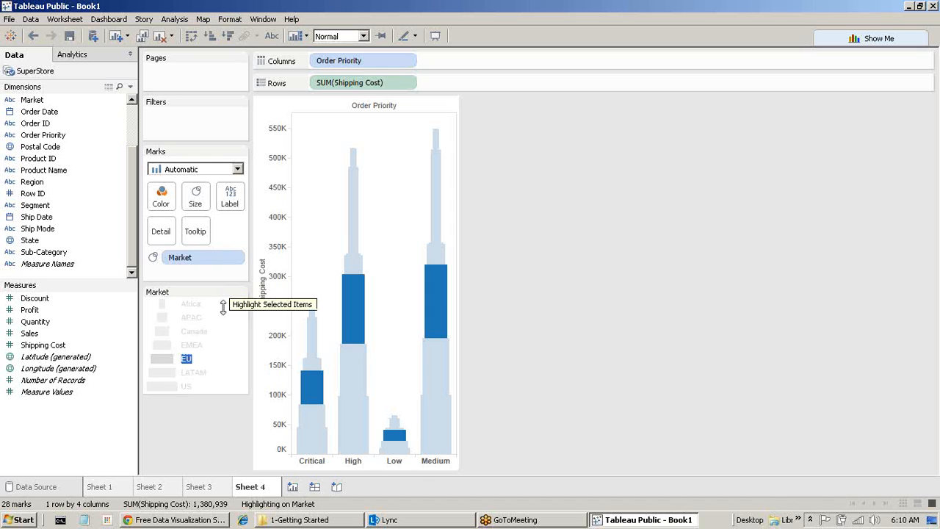
mouse_move(201, 260)
mouse_down()
mouse_move(221, 205)
mouse_move(230, 204)
mouse_move(217, 258)
mouse_up()
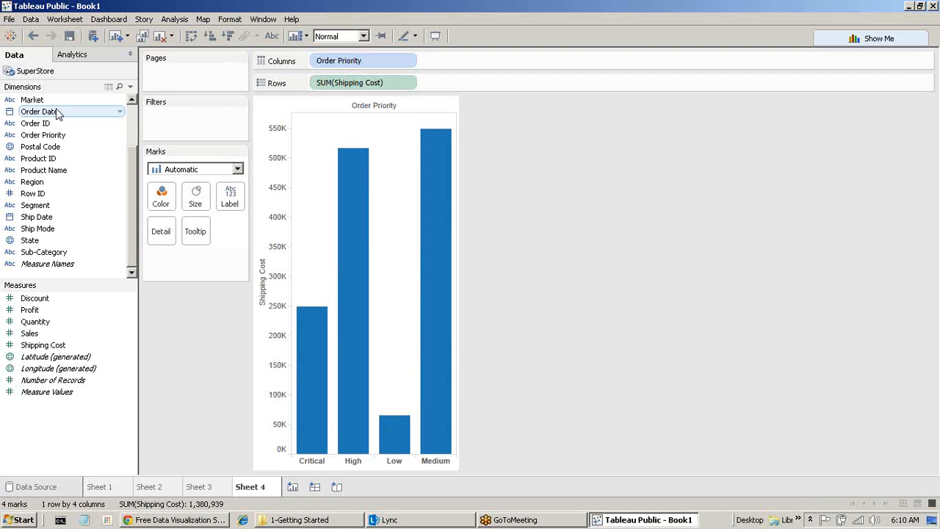
Try Market as a label, then move it to Detail, giving 28 uncoloured segments.
drag(32, 100, 231, 197)
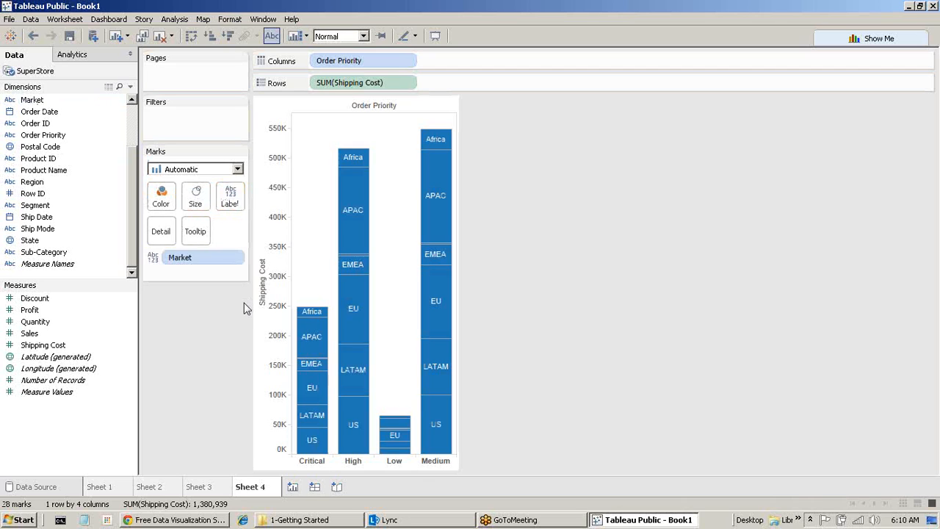
mouse_move(423, 176)
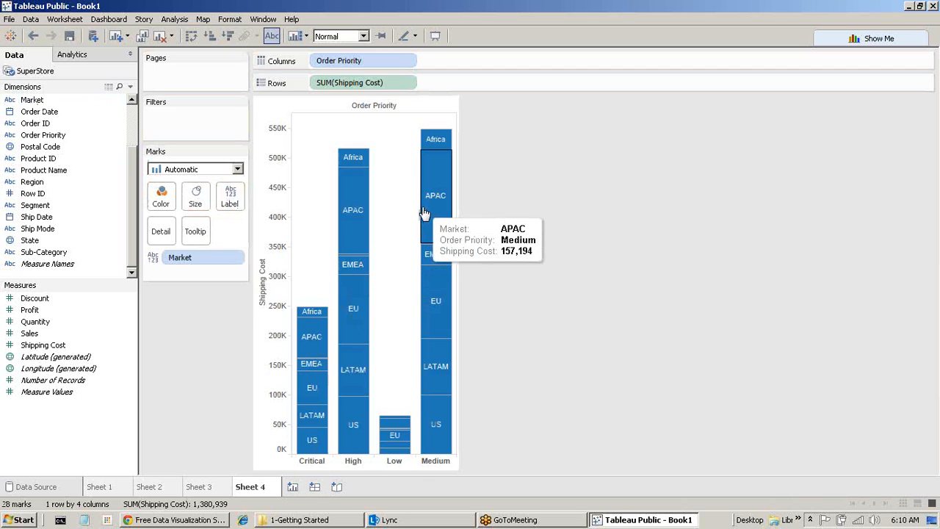
mouse_move(423, 265)
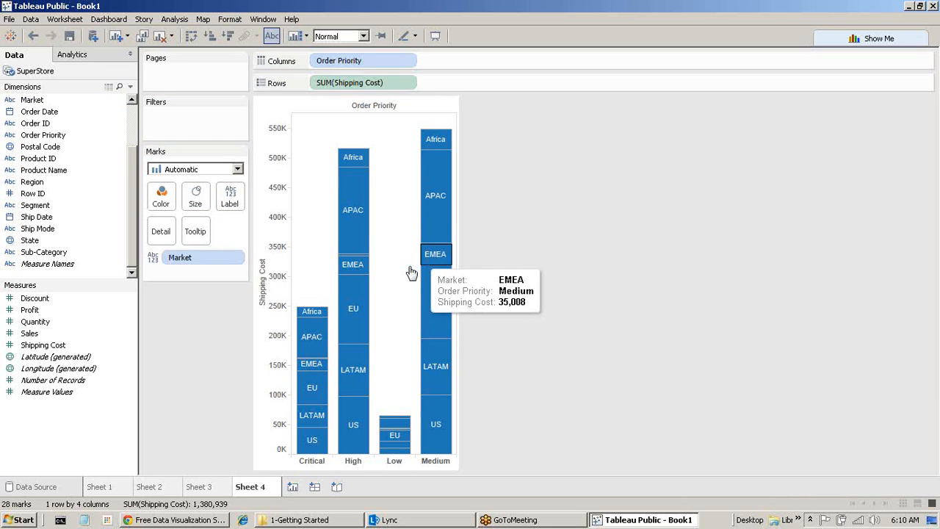
drag(191, 265, 121, 359)
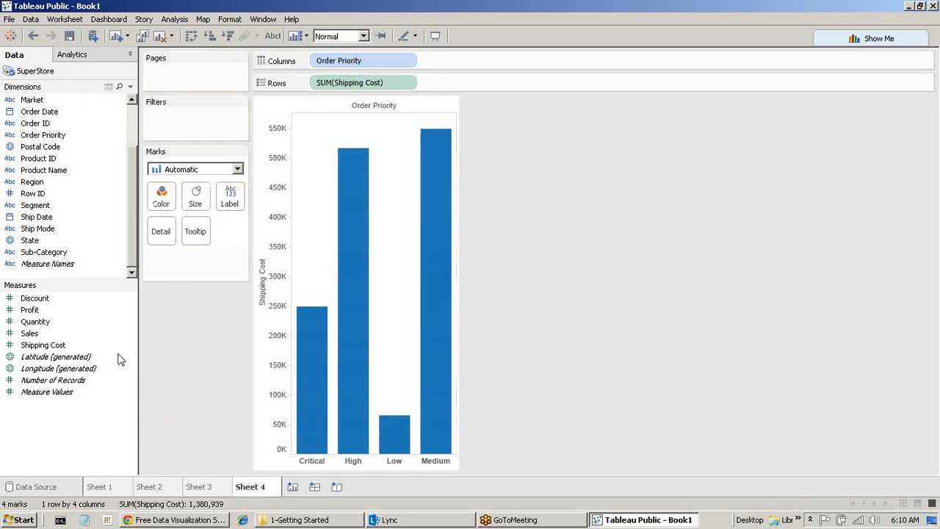
drag(25, 100, 154, 235)
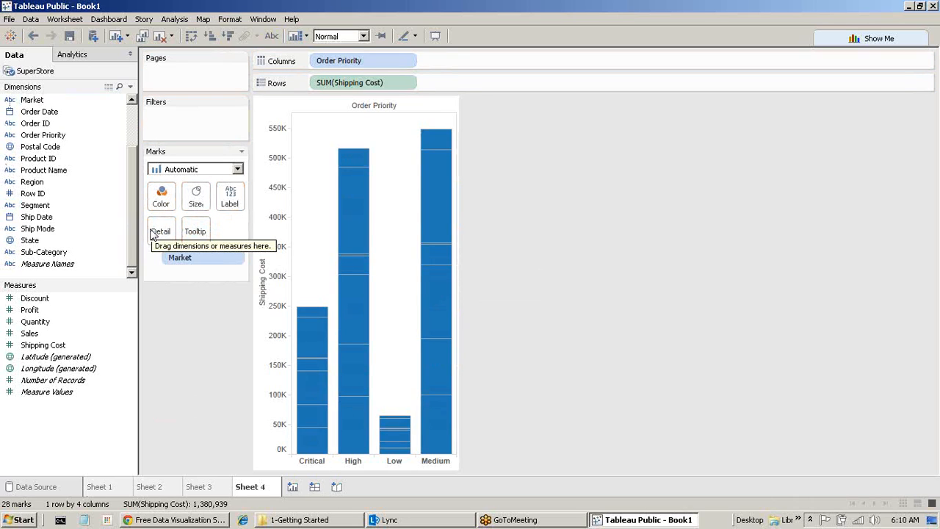
mouse_move(440, 226)
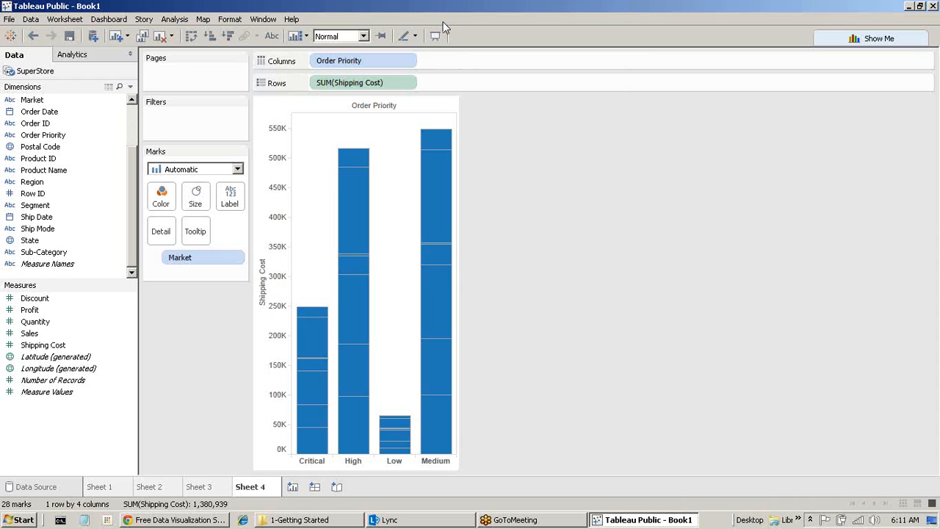
mouse_move(430, 204)
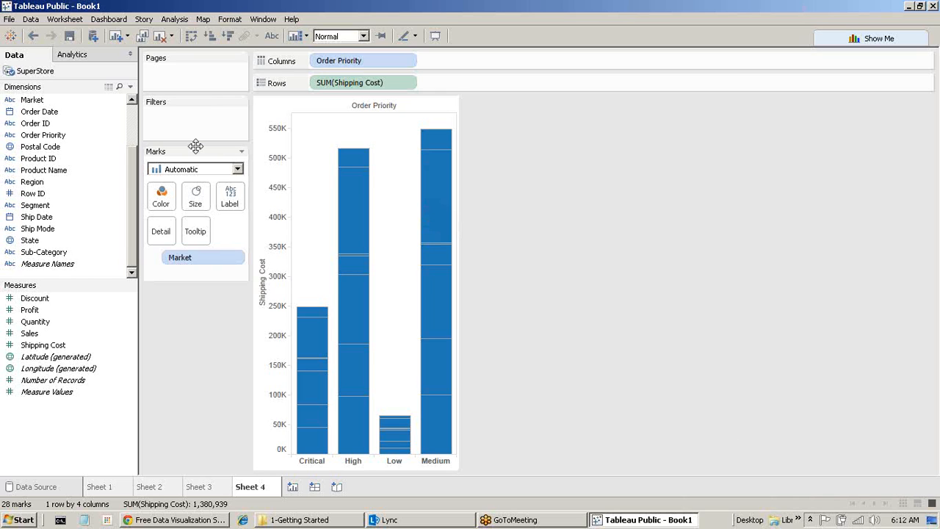
Open Agenda.txt from the 1-Getting Started folder in Notepad, read its topics, and close it.
click(354, 521)
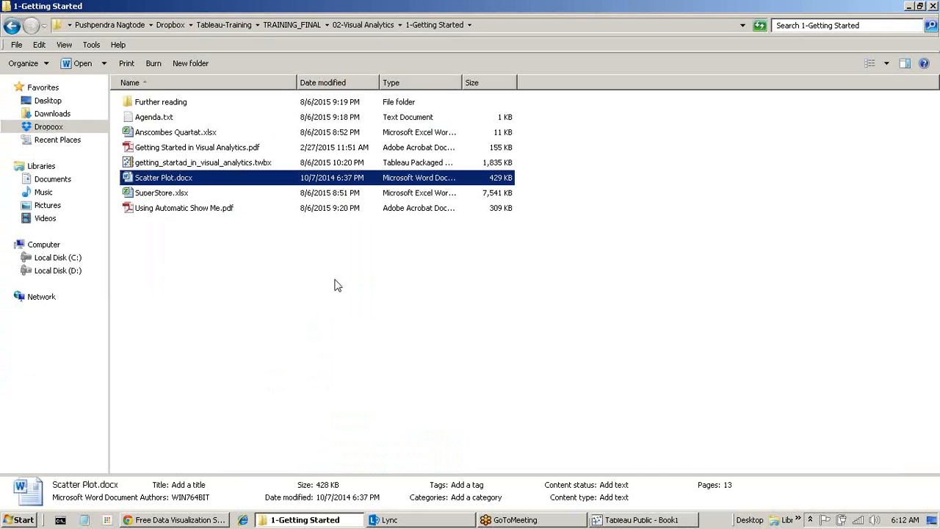
click(148, 122)
double_click(149, 122)
drag(163, 60, 381, 87)
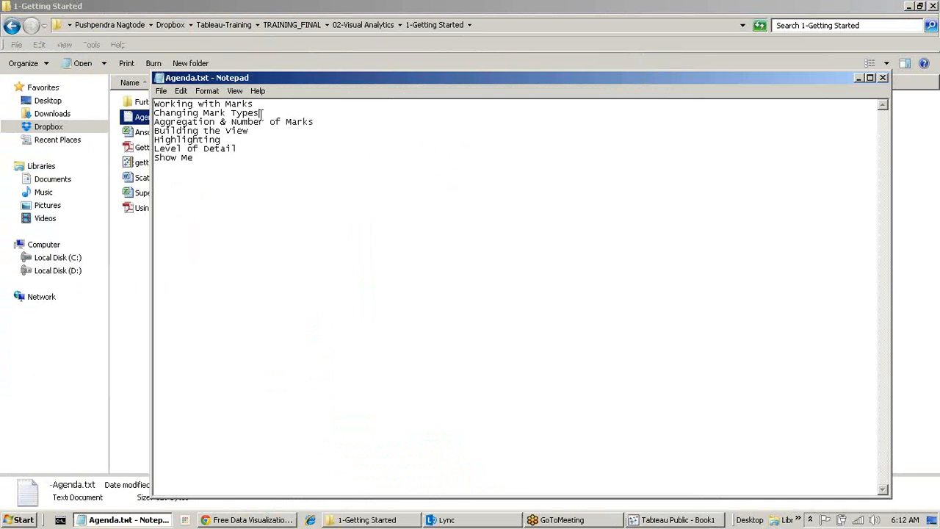
drag(277, 116, 75, 99)
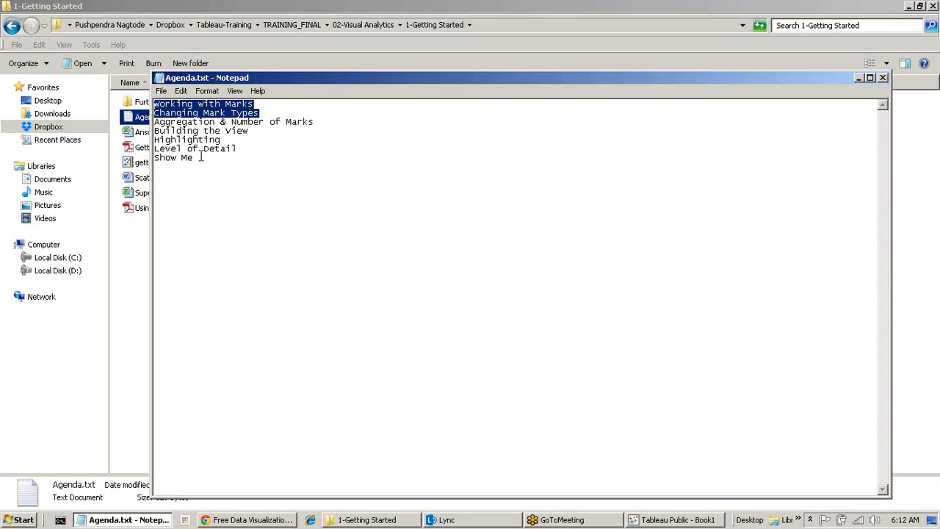
click(883, 77)
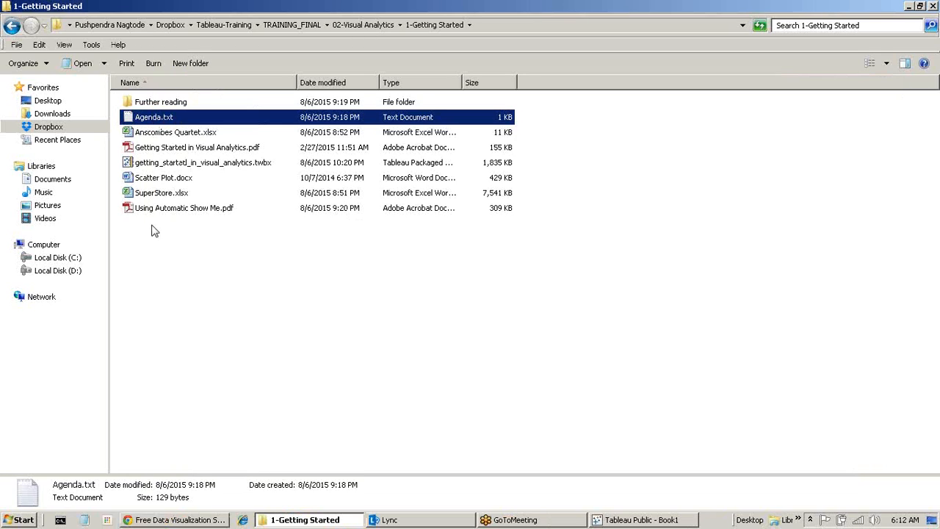
click(158, 180)
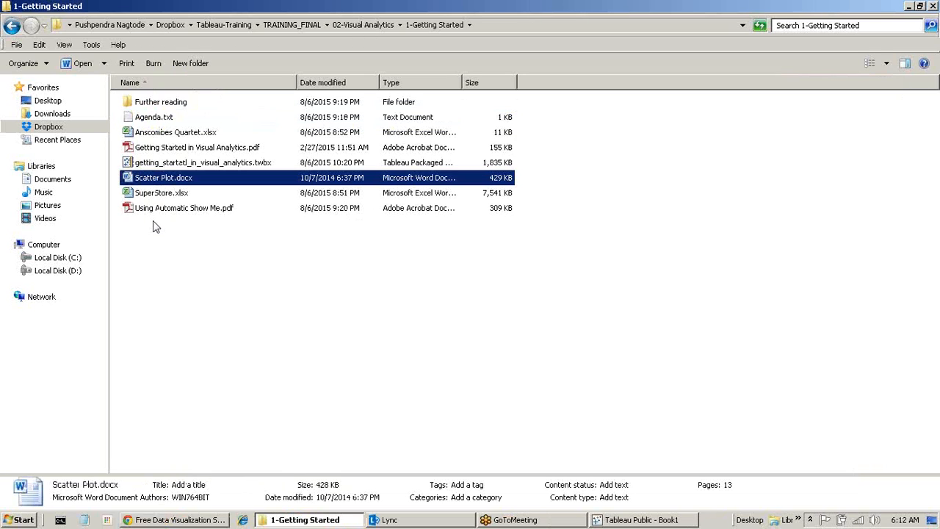
Open the Getting Started in Visual Analytics PDF maximised, scroll through it, and close it.
click(200, 163)
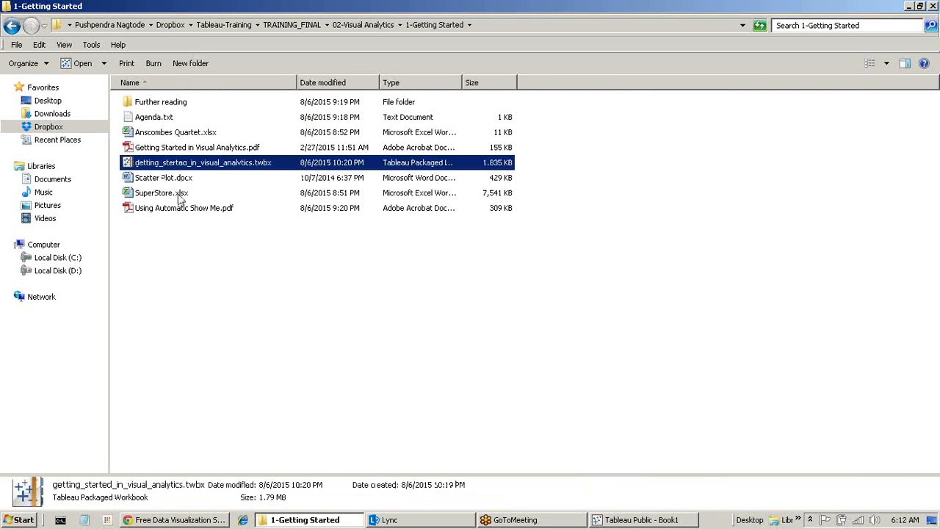
double_click(182, 149)
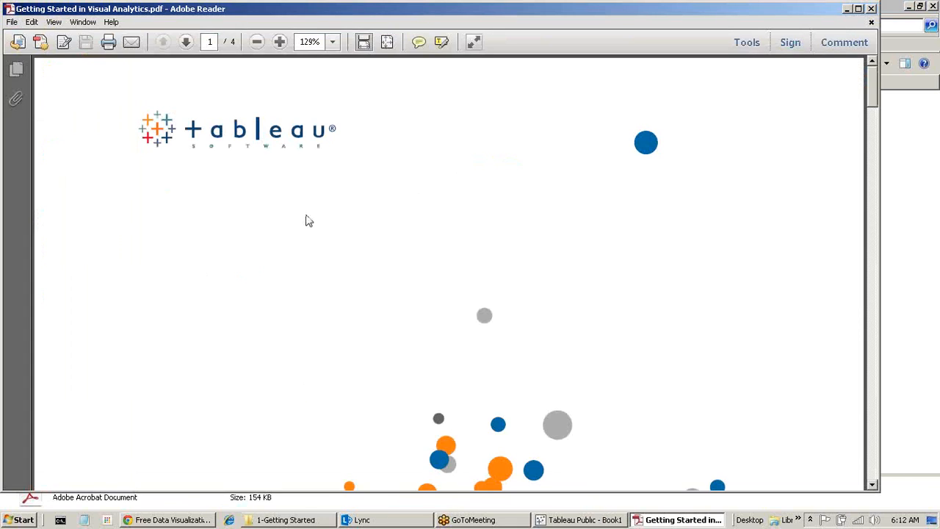
click(857, 8)
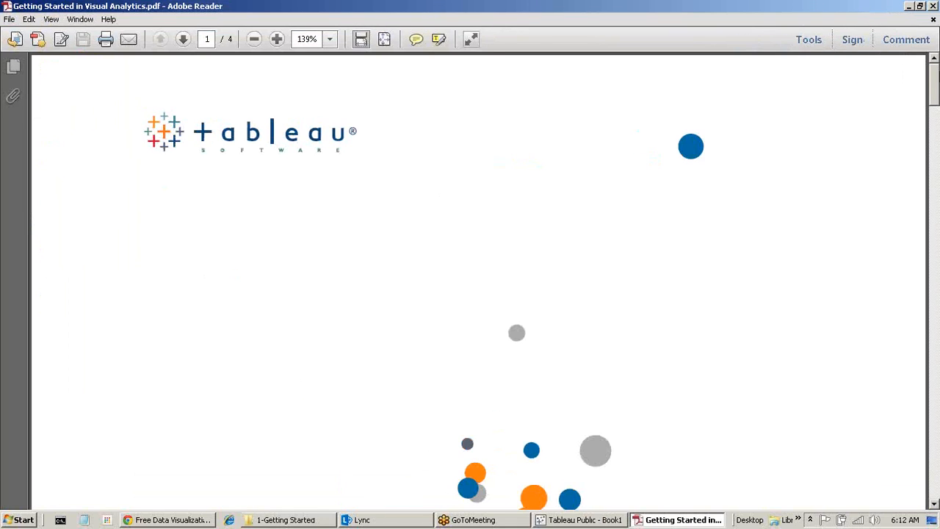
scroll(470, 279, down, 5)
scroll(470, 279, down, 5)
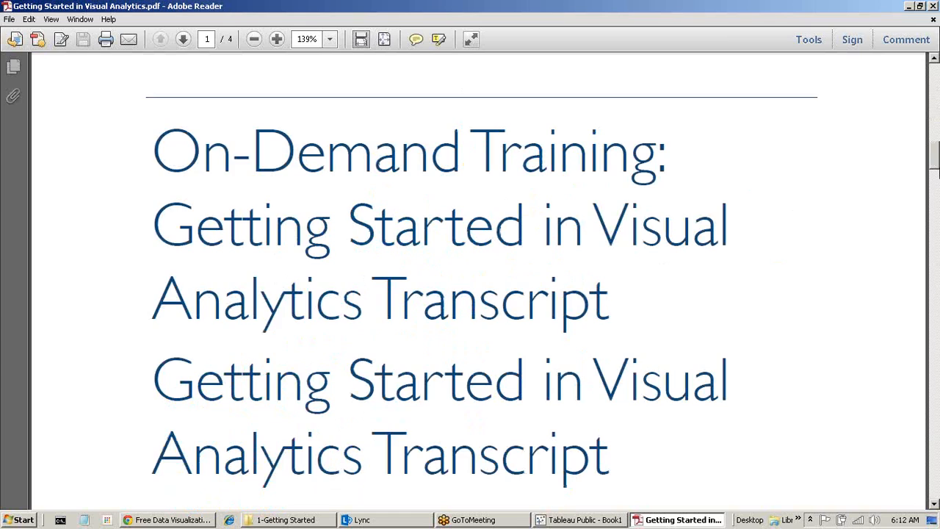
scroll(470, 279, down, 5)
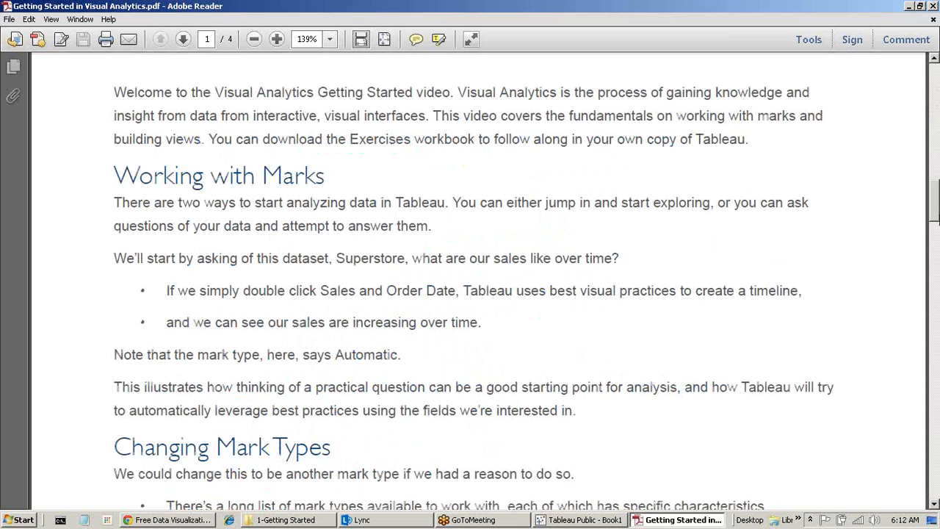
scroll(470, 280, down, 12)
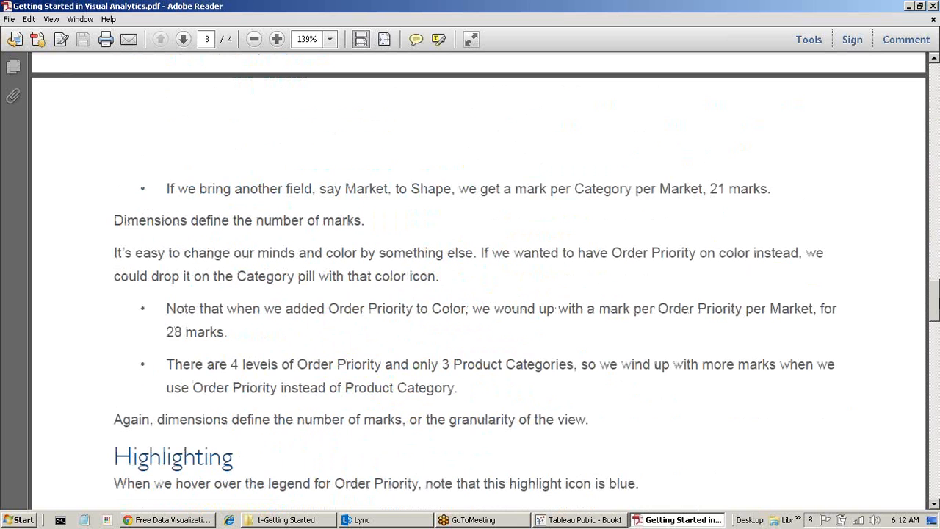
scroll(470, 279, down, 5)
click(932, 6)
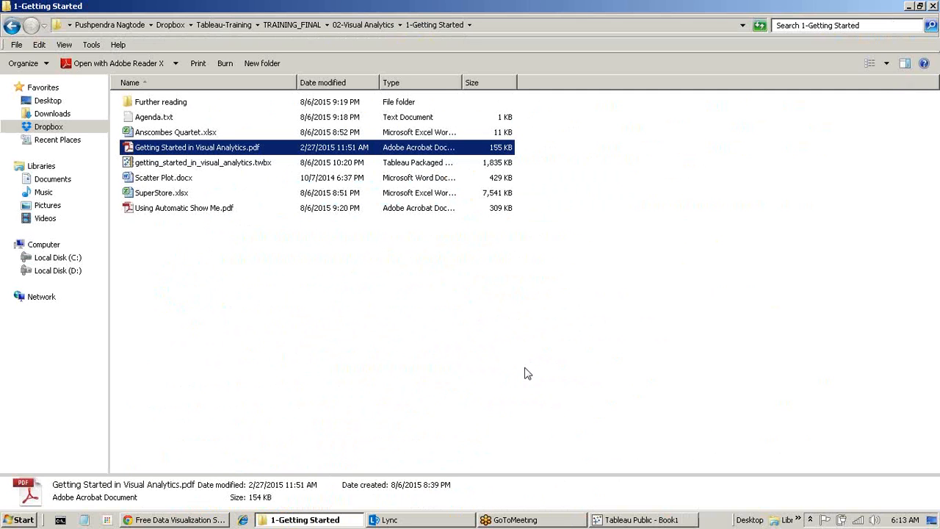
Read Using Automatic Show Me.pdf down to page 6, then close Adobe Reader with Alt+F4.
double_click(194, 210)
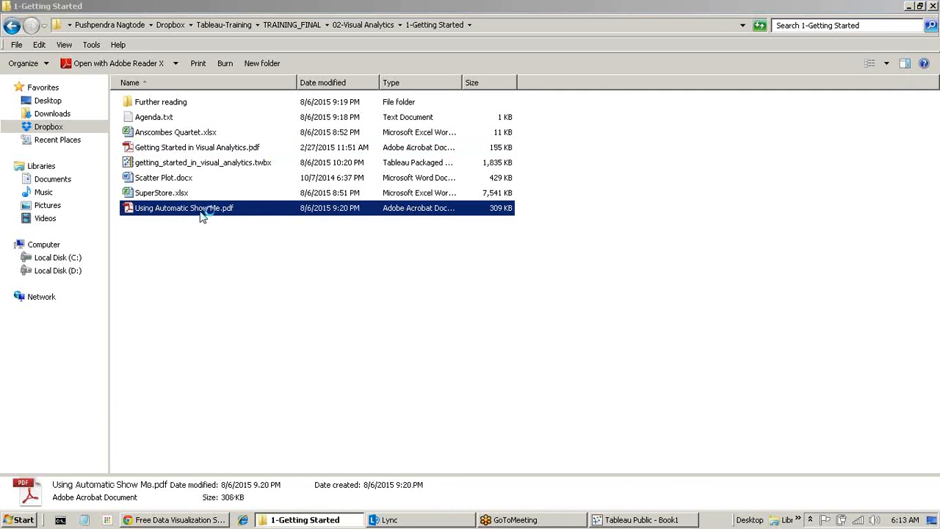
scroll(390, 311, down, 20)
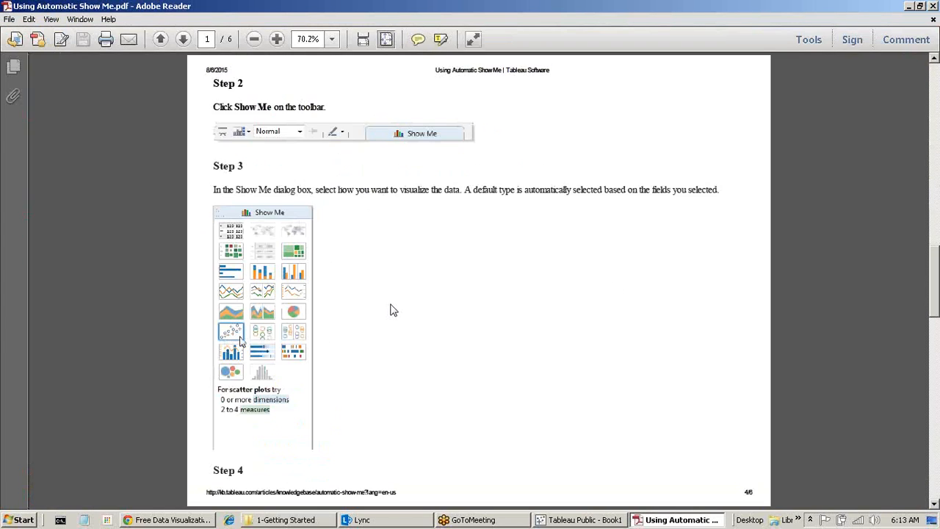
scroll(335, 252, up, 15)
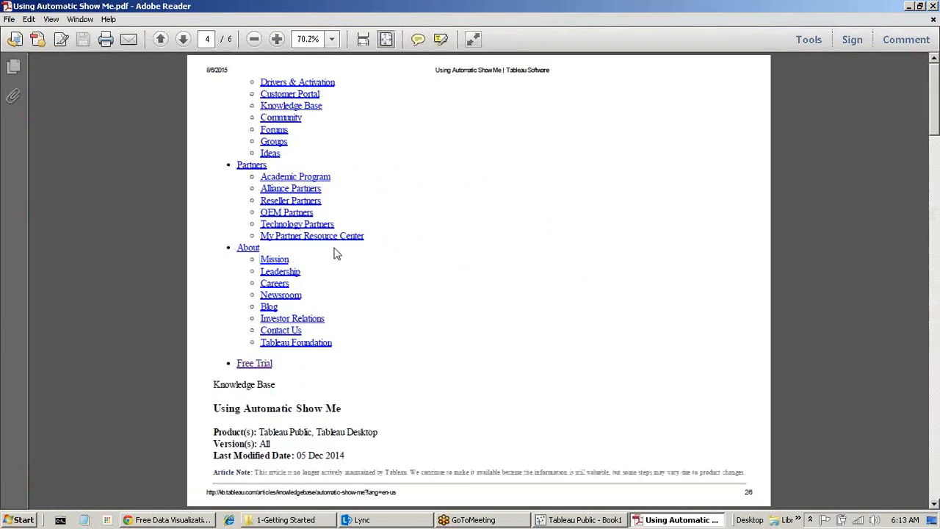
scroll(334, 253, down, 20)
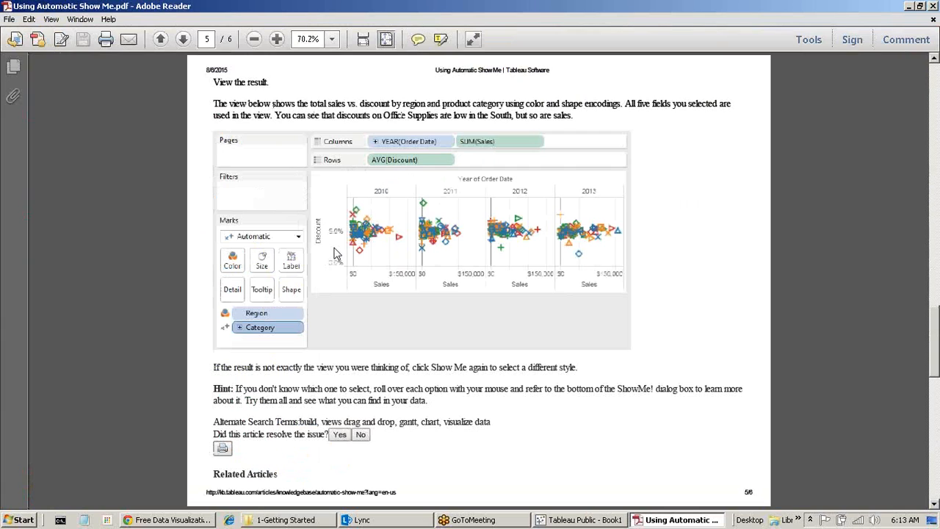
scroll(334, 253, down, 10)
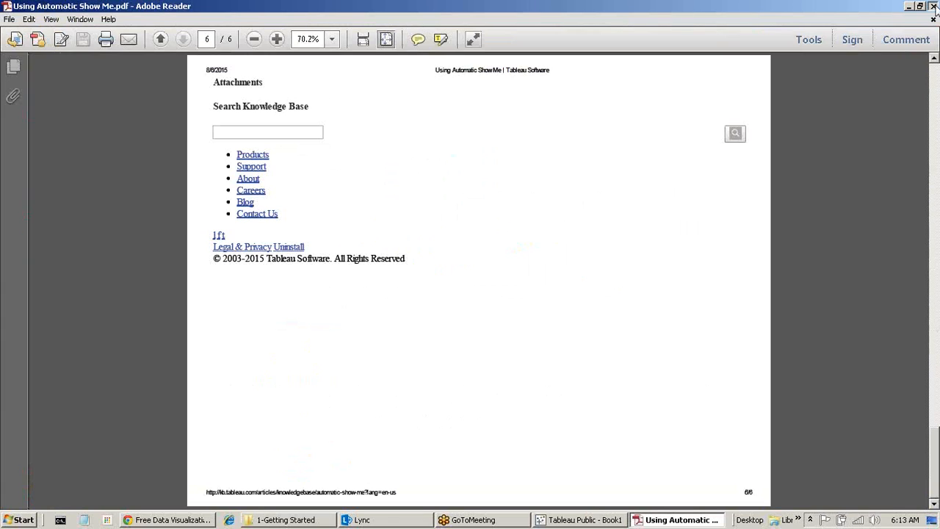
key(alt+F4)
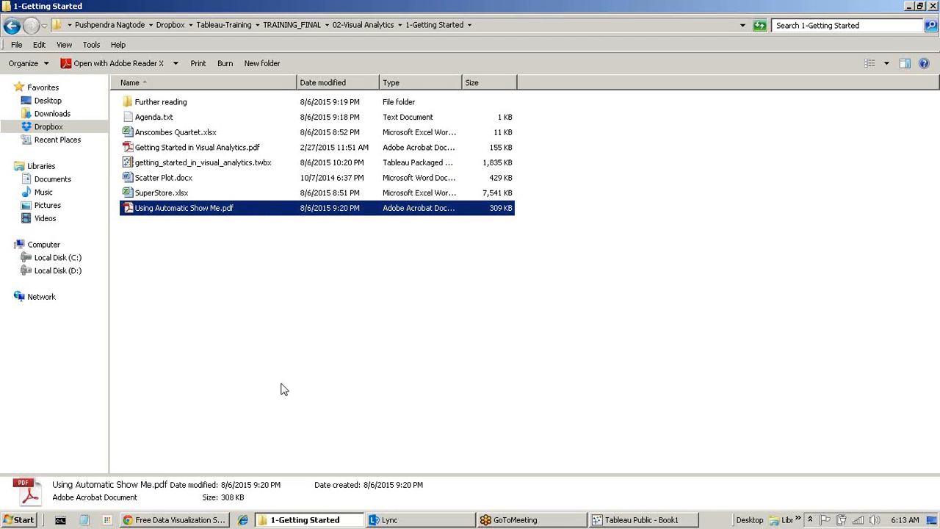
Look over the public.tableau.com page in Chrome, then return to Book1 and open the File menu.
key(alt+Tab)
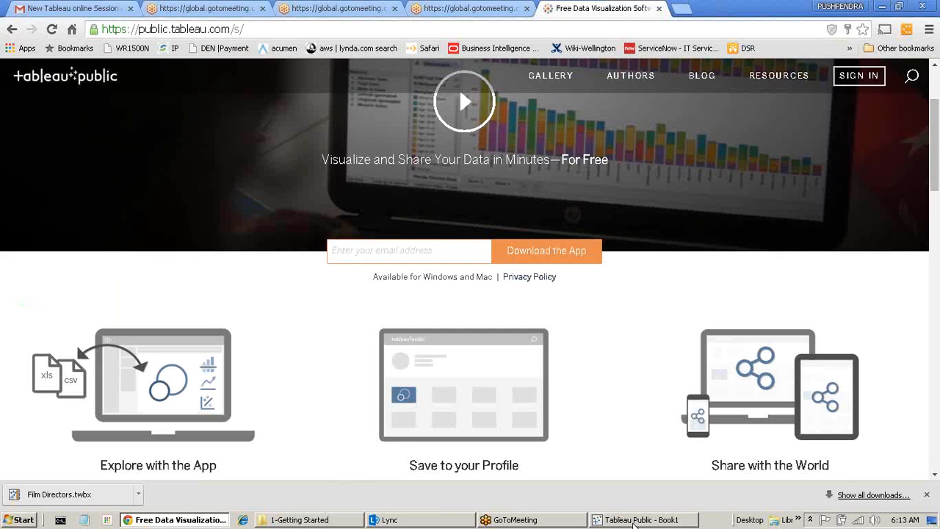
click(628, 521)
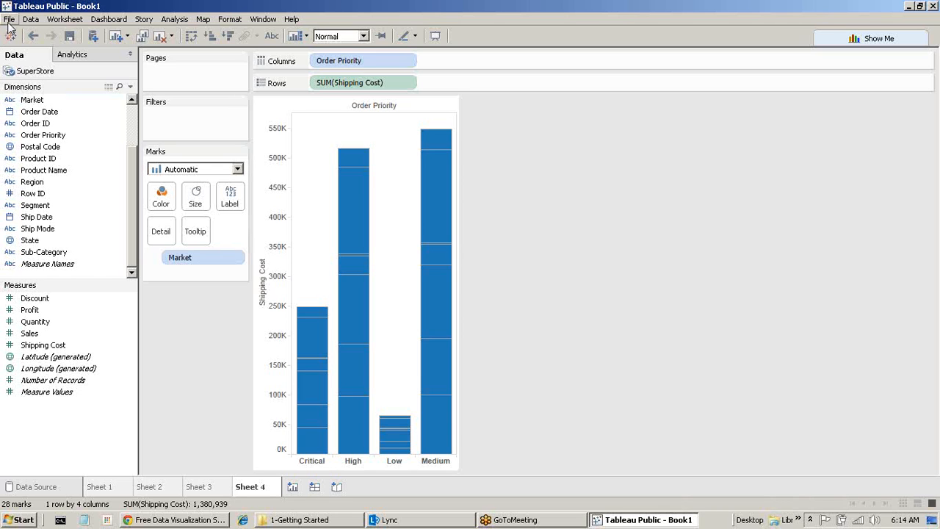
click(175, 519)
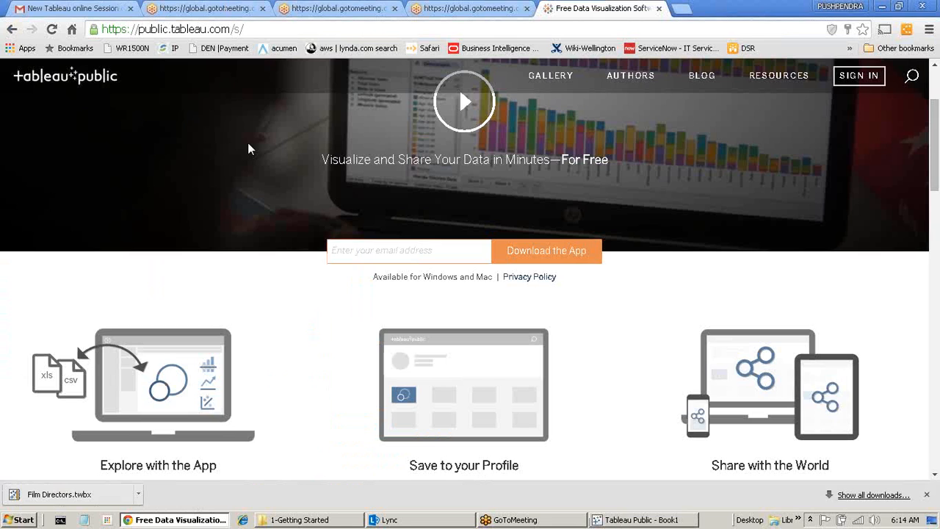
click(634, 520)
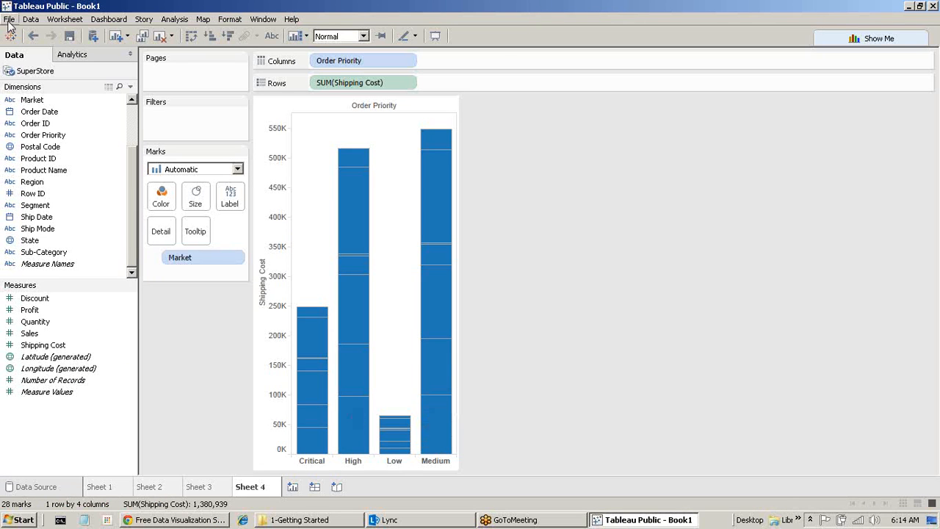
click(8, 20)
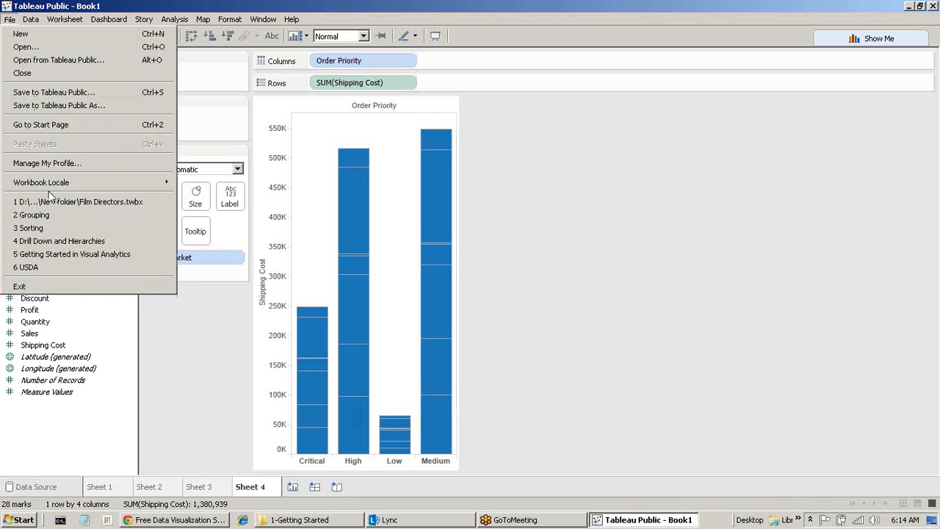
Choose Open from Tableau Public and sign in with the account e-mail and password.
click(251, 156)
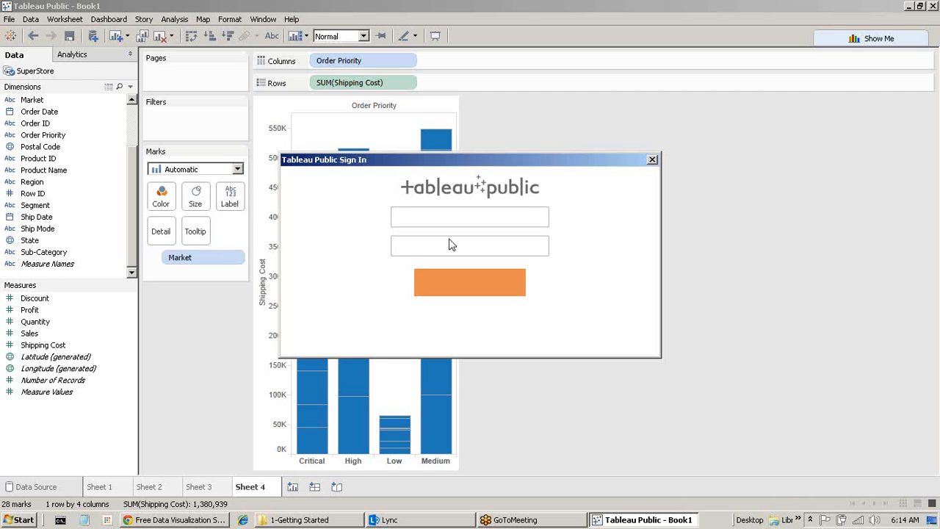
click(411, 219)
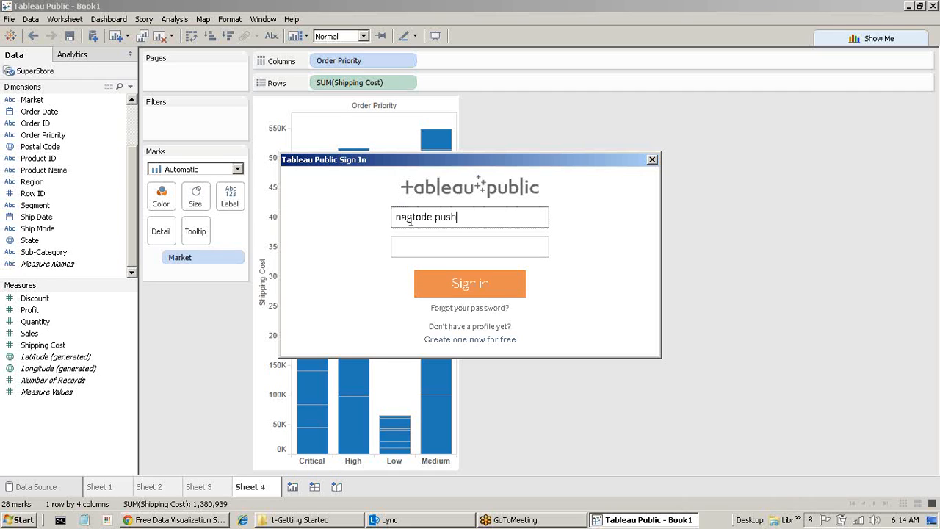
key(Tab)
text(*****)
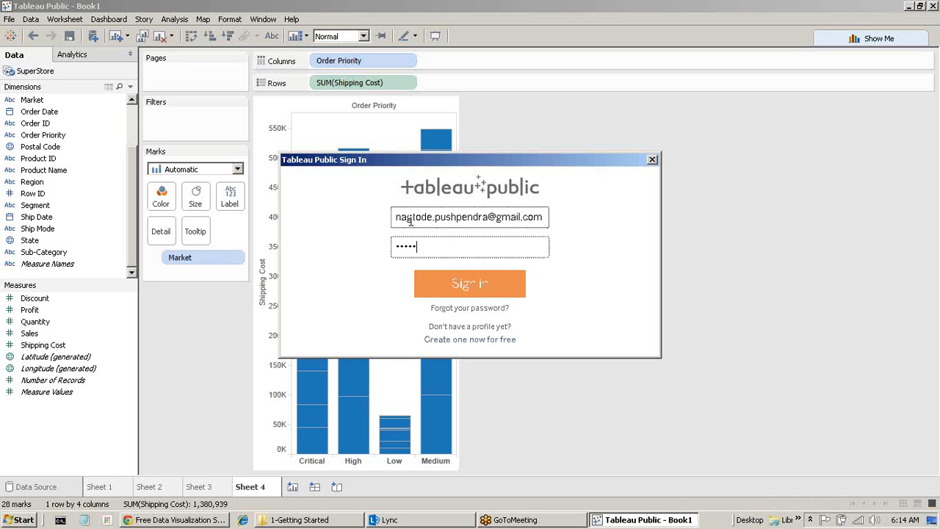
key(BackSpace)
key(BackSpace)
key(BackSpace)
key(BackSpace)
key(BackSpace)
text(******)
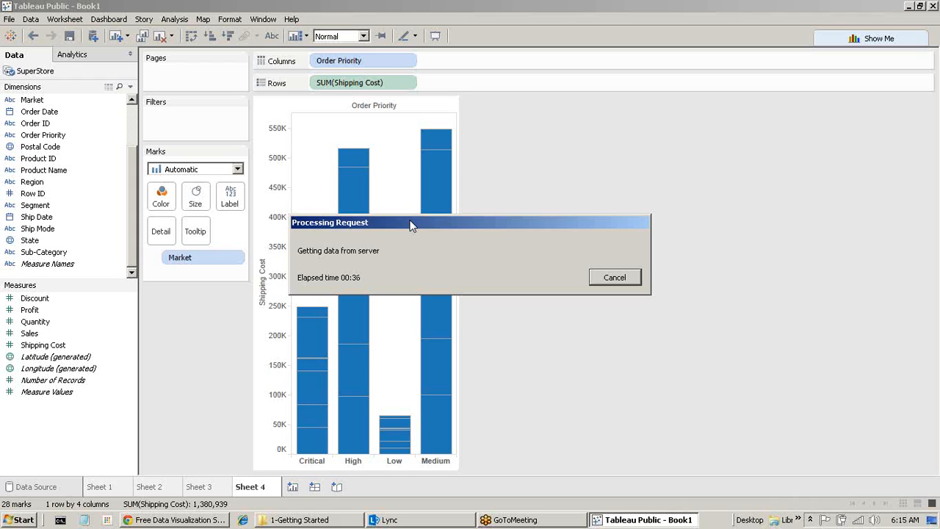
Move the Processing Request notice aside and check the network status while the request stalls.
drag(411, 225, 464, 212)
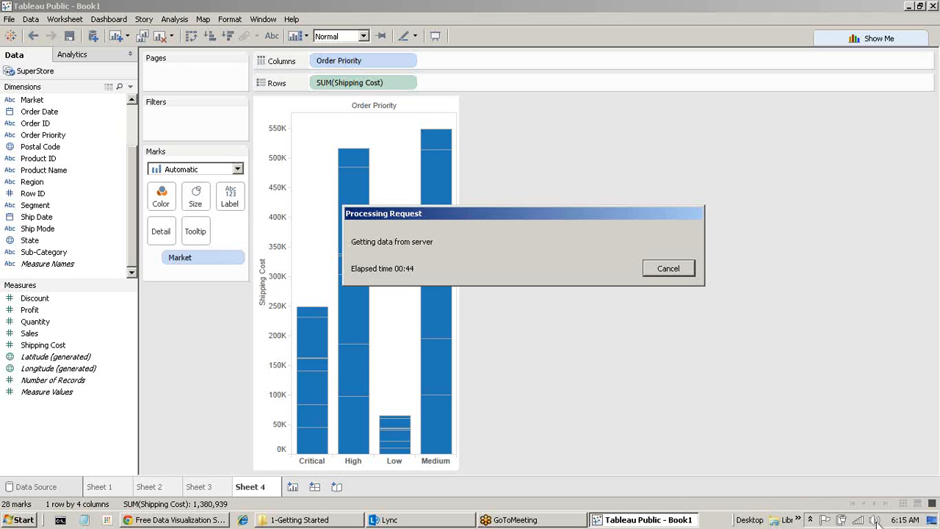
mouse_move(853, 524)
mouse_move(158, 522)
mouse_move(322, 521)
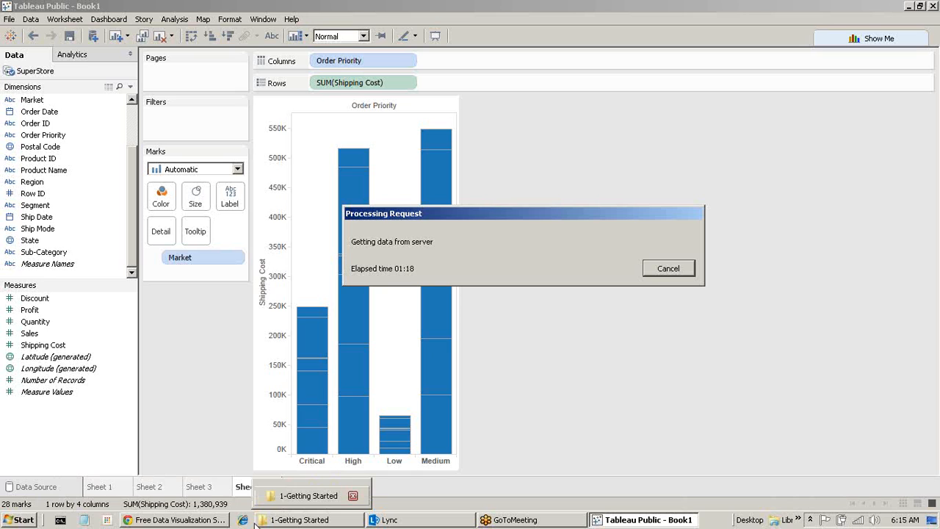
Check the Getting Started folder and the Tableau Public web page, opening a new Chrome tab.
click(294, 521)
click(294, 522)
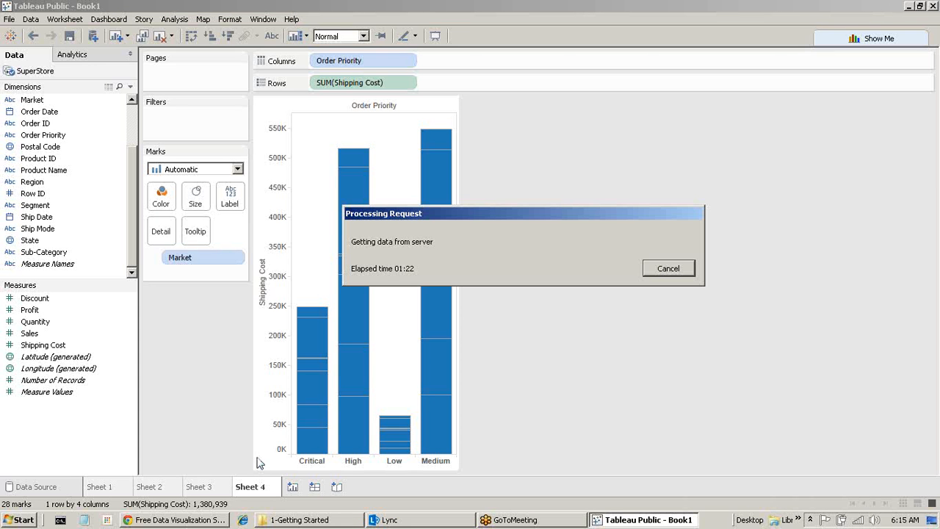
mouse_move(294, 520)
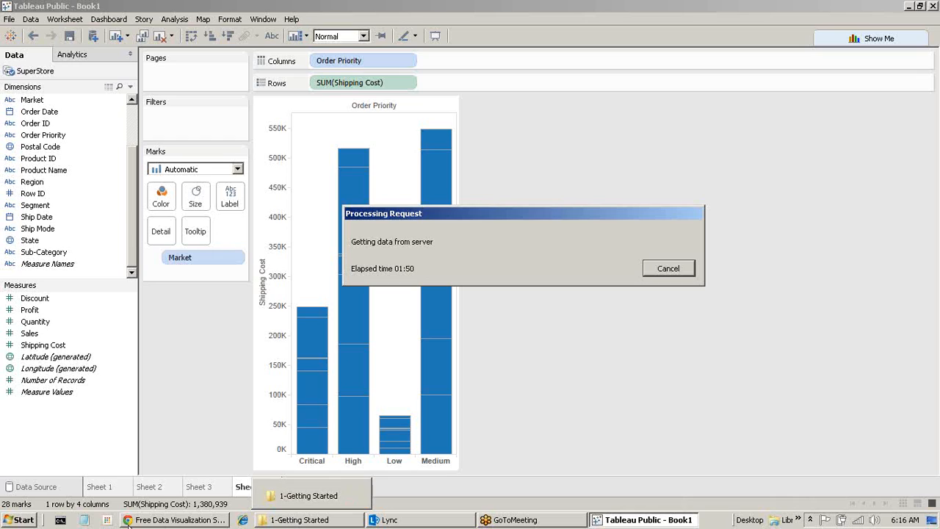
click(129, 520)
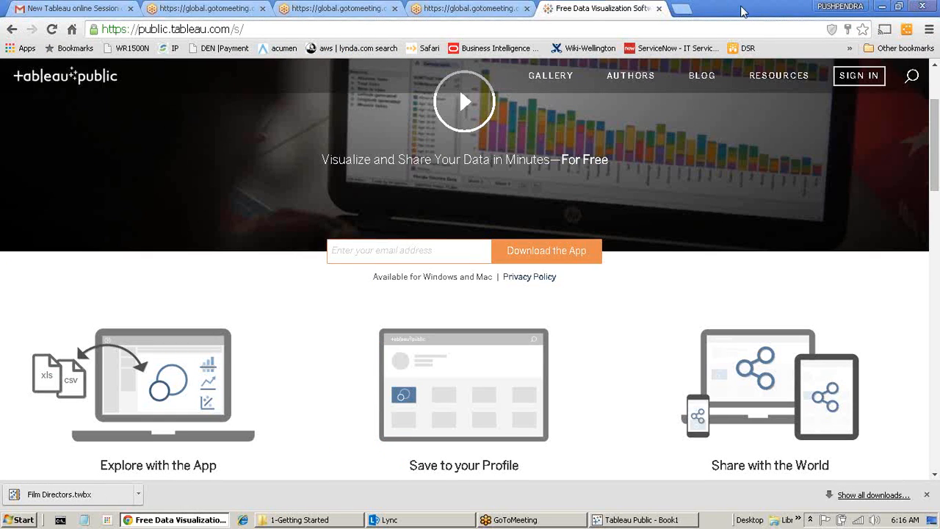
click(685, 10)
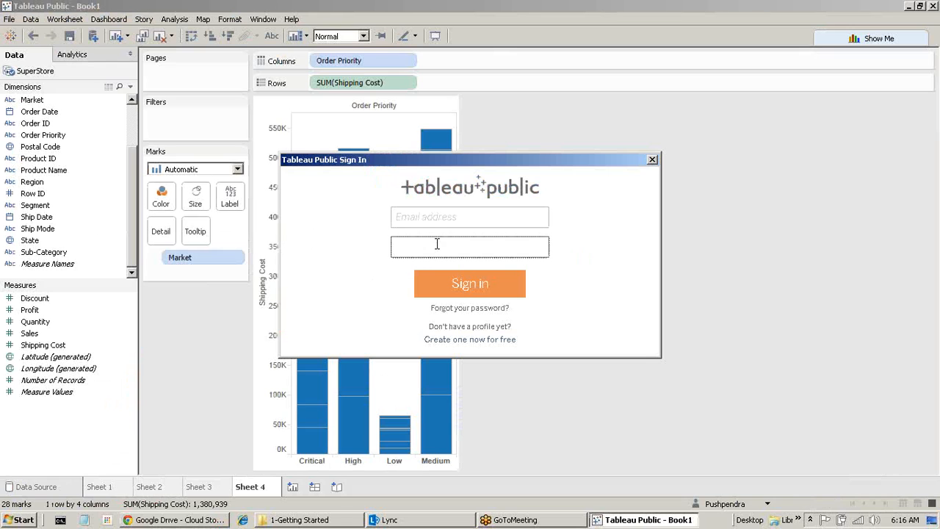
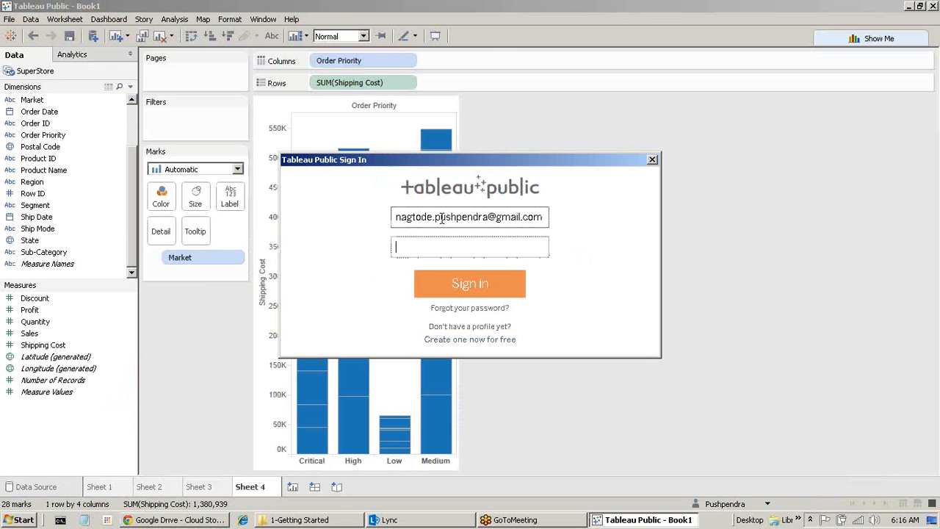
Enter the account e-mail and password to sign in again, then switch to the 1-Getting Started folder.
click(436, 248)
text(••••••)
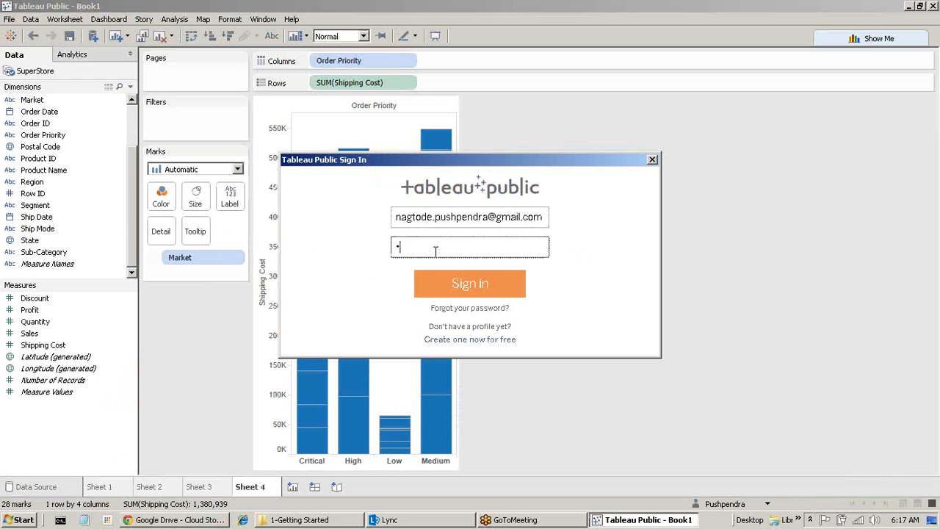
key(Return)
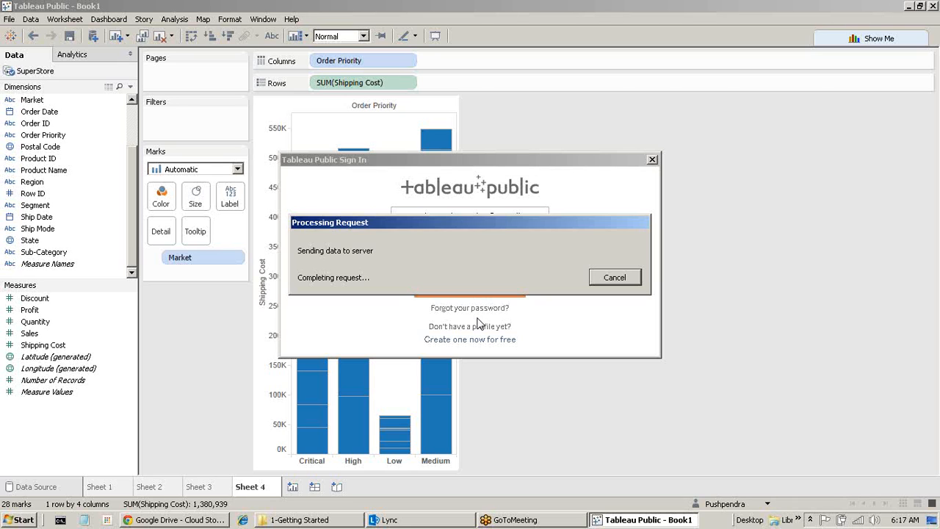
click(299, 518)
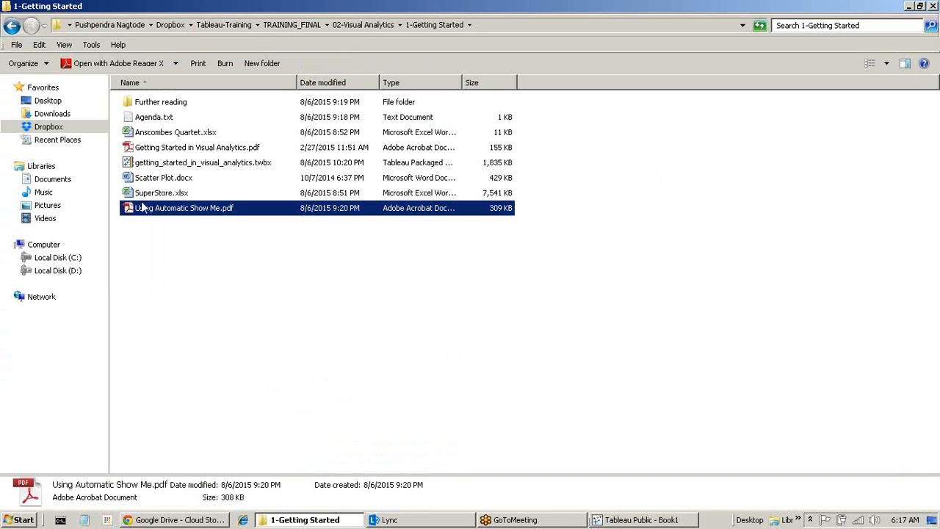
Open getting_started_in_visual_analytics.twbx from Explorer in Tableau Desktop.
click(215, 165)
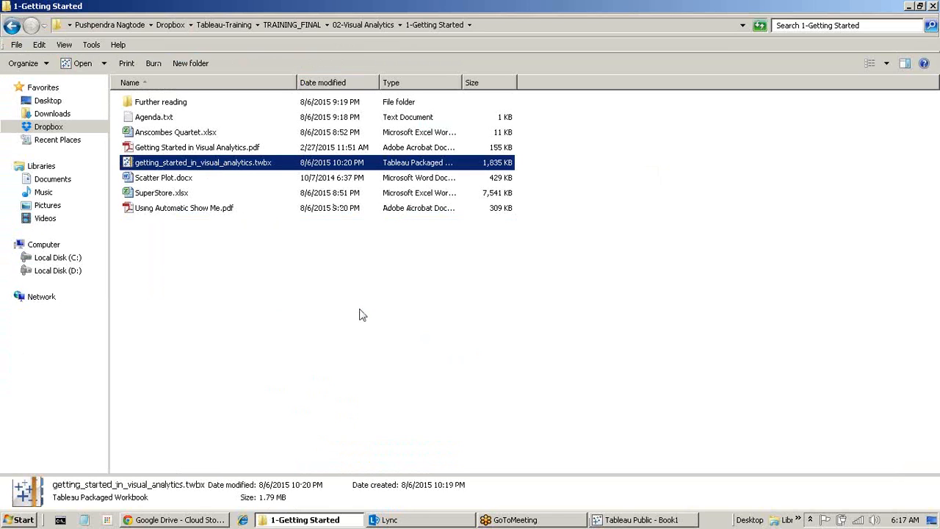
key(Return)
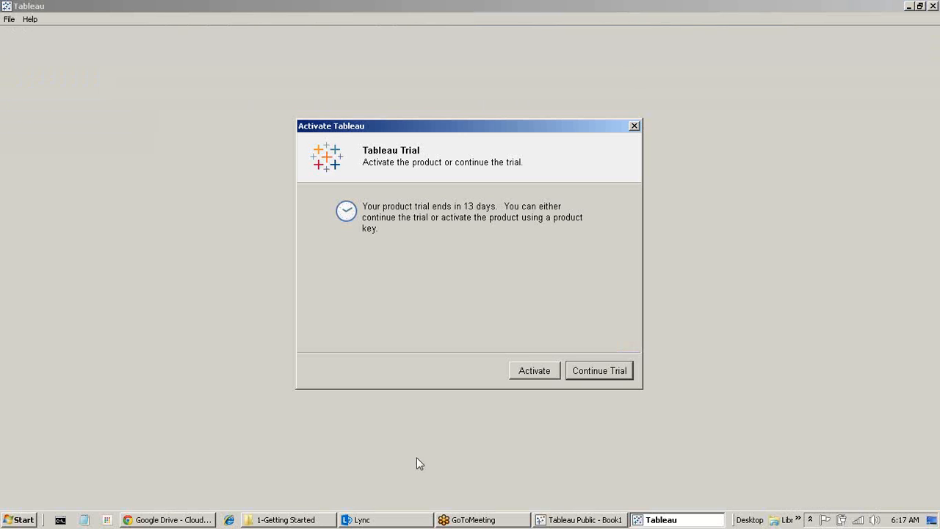
Continue the trial and browse the Working with Marks, Building the View, Highlighting and Show Me sheets.
click(597, 372)
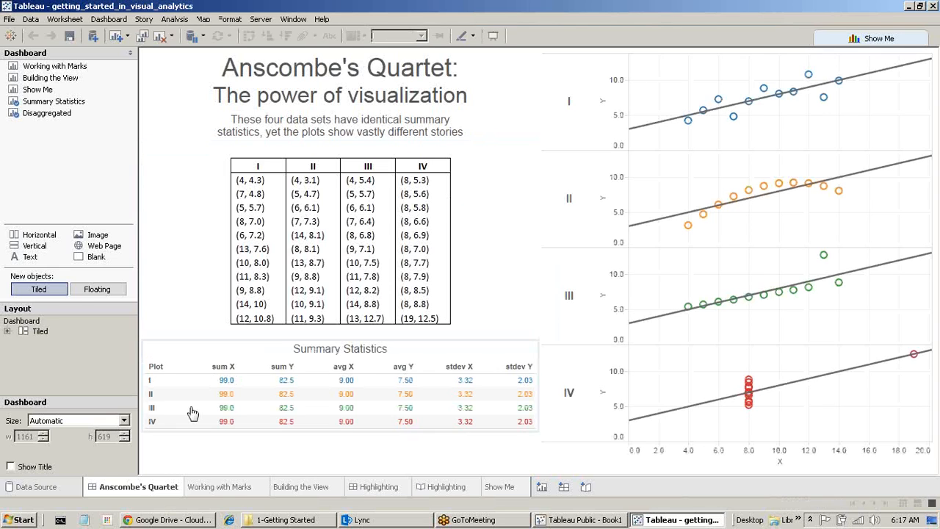
click(221, 488)
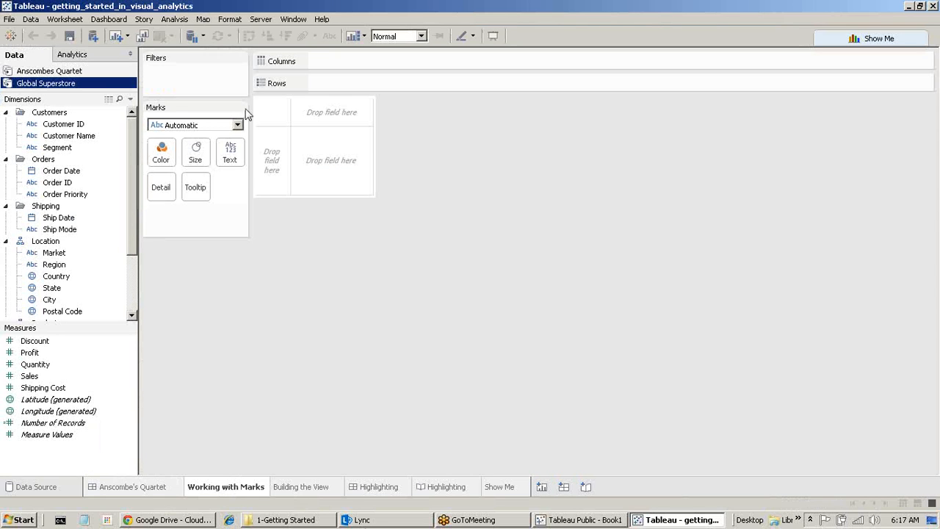
click(320, 487)
click(382, 490)
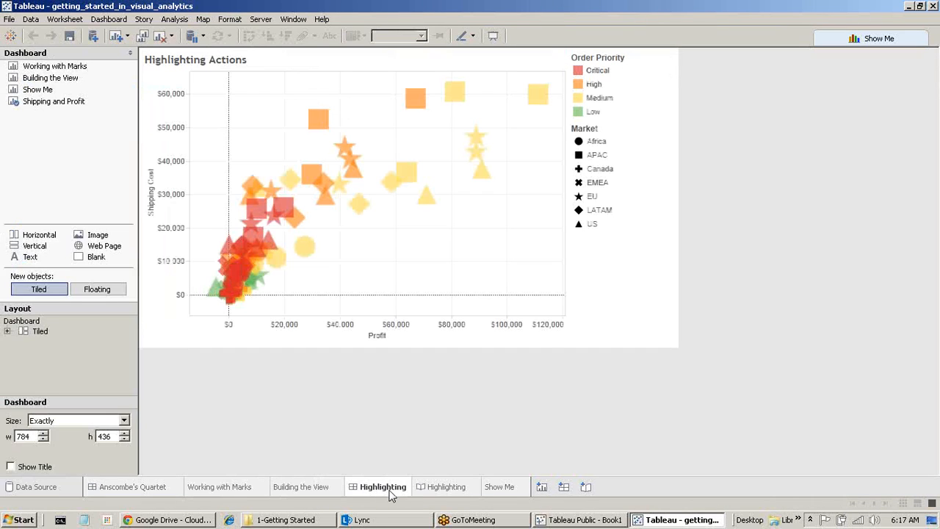
click(436, 492)
click(499, 487)
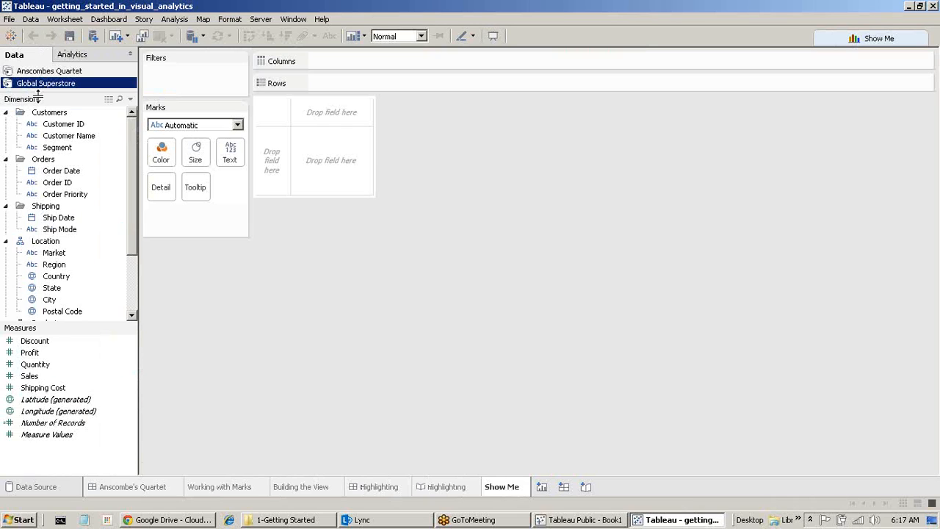
click(230, 492)
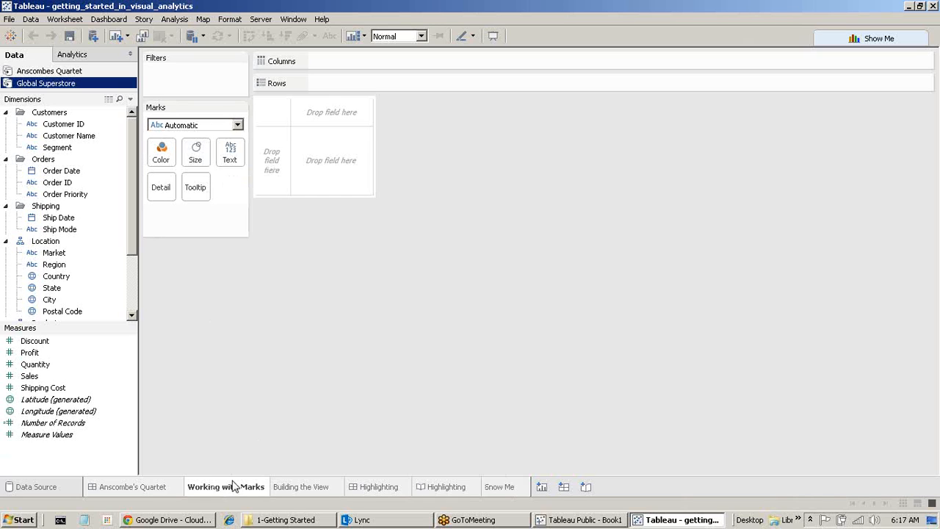
mouse_move(232, 486)
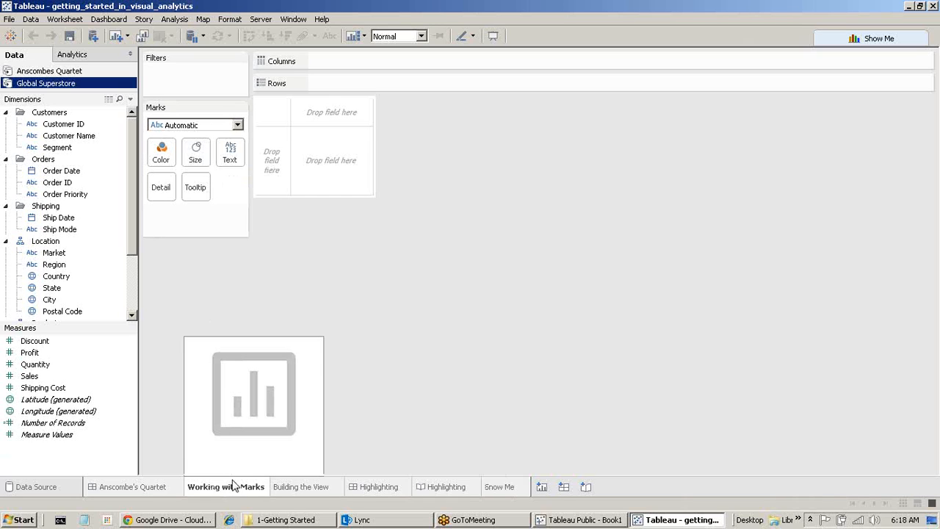
Bring the getting_started workbook to the front and choose File > Exit.
click(578, 520)
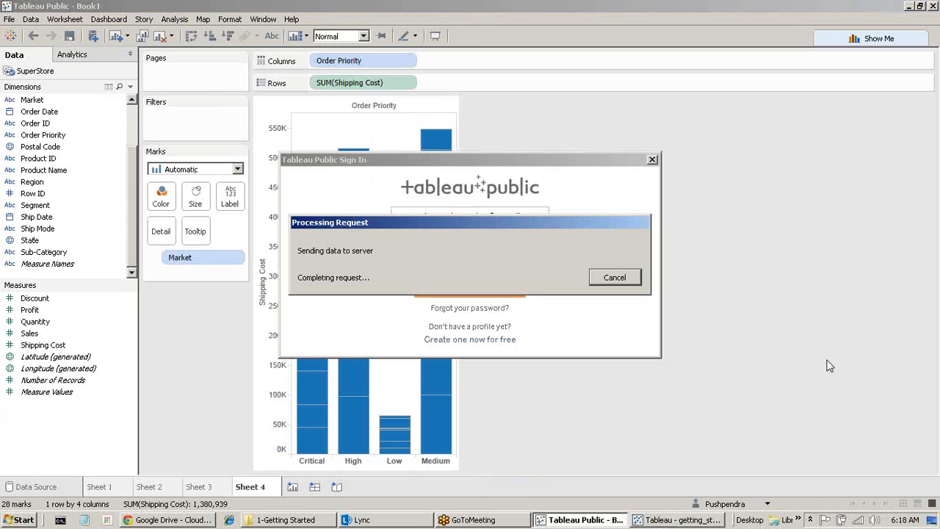
click(682, 520)
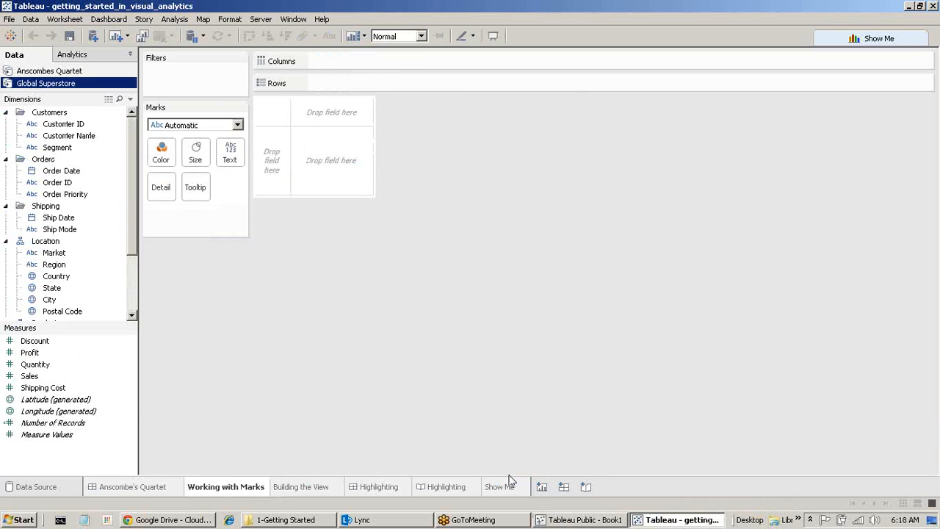
click(9, 19)
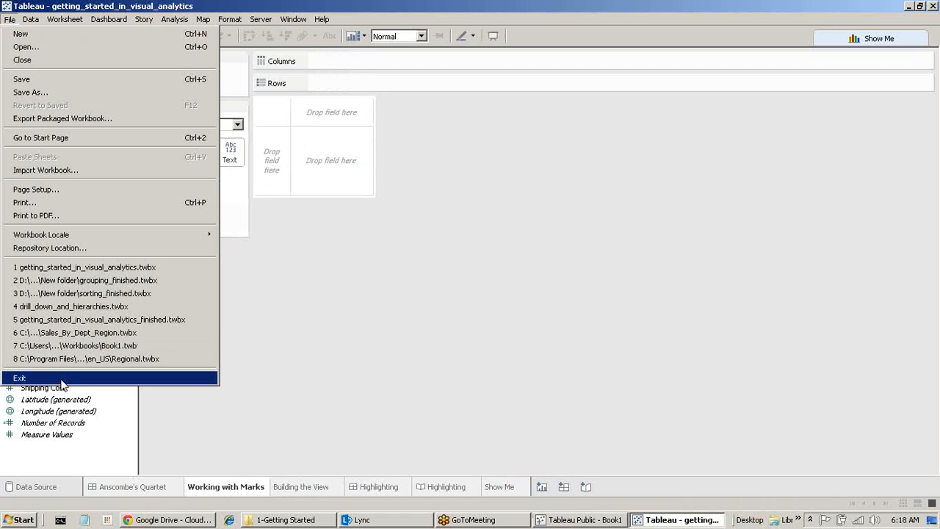
click(62, 379)
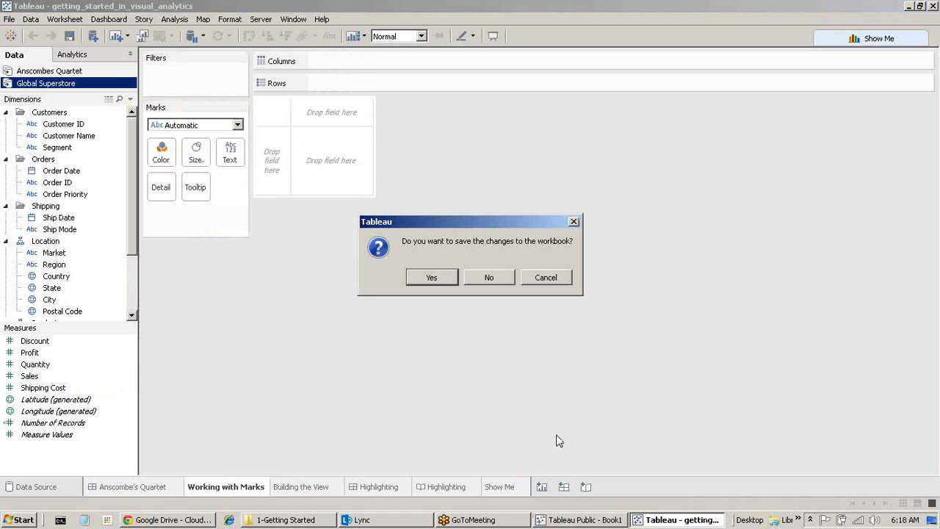
Discard workbook changes, open 2-Drill Down and Hierarchies, and read its Agenda.txt in Notepad.
click(489, 285)
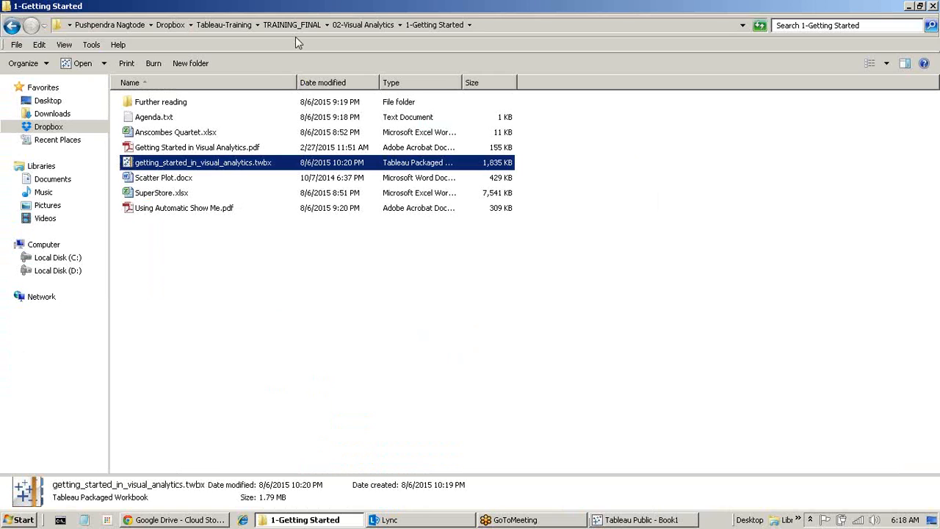
click(336, 25)
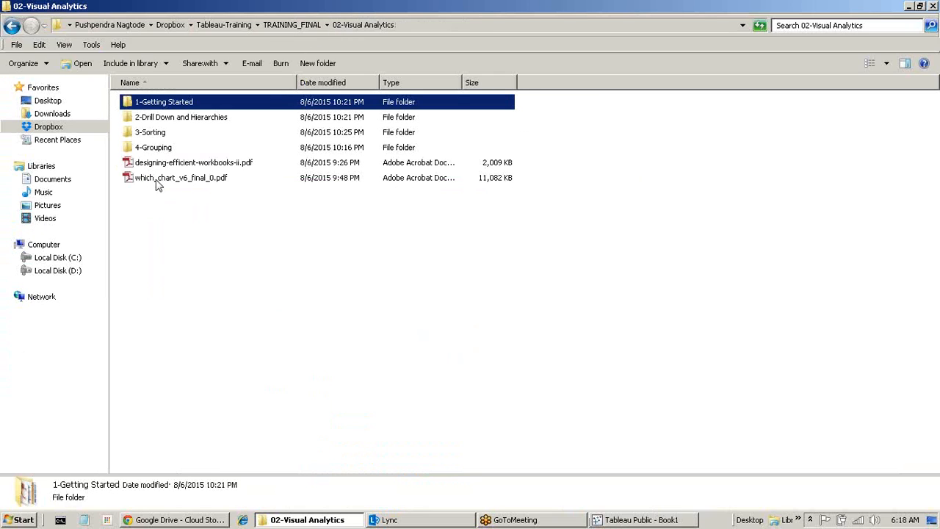
double_click(184, 117)
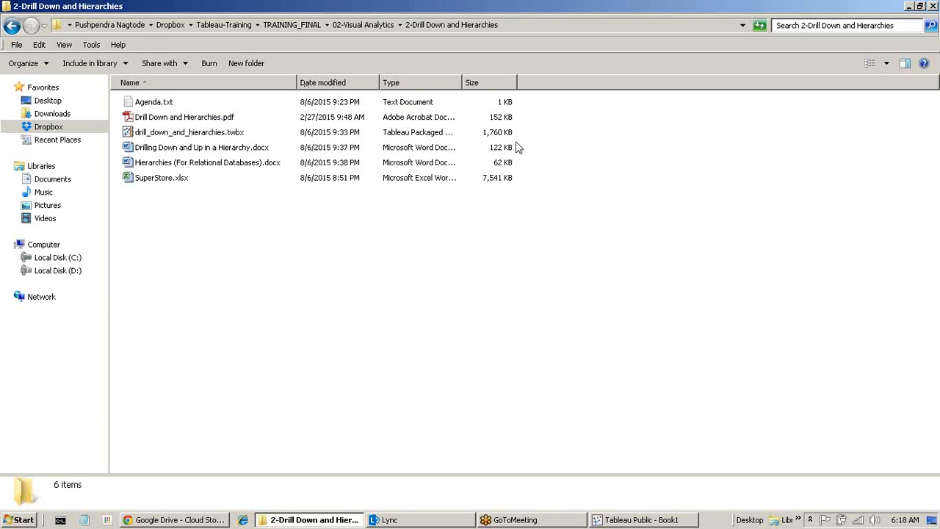
double_click(172, 103)
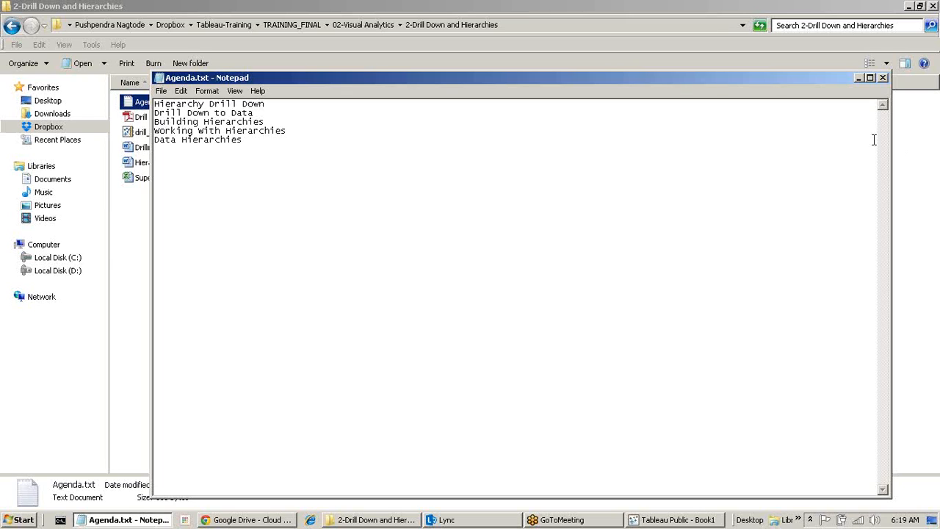
click(859, 77)
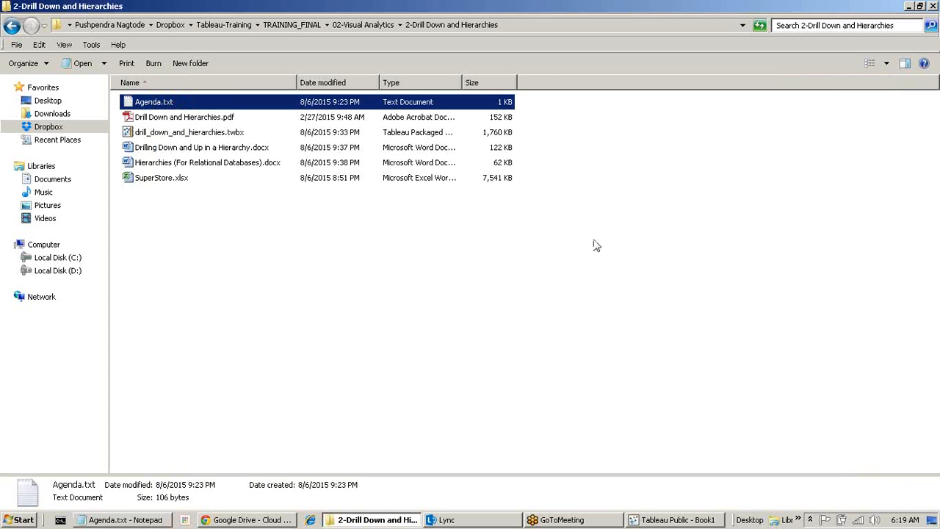
Dismiss the sign-in failure error and close the Sign In dialog, back on Sheet 4.
click(677, 519)
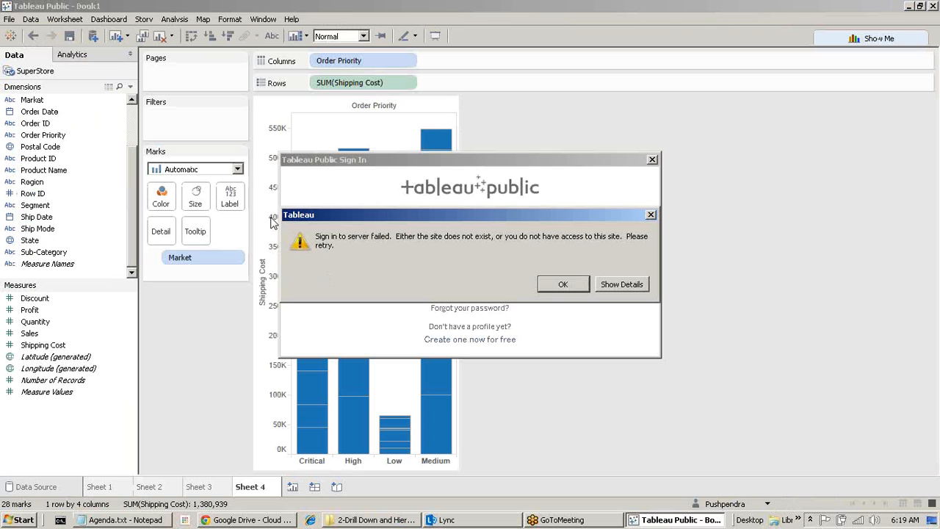
click(563, 284)
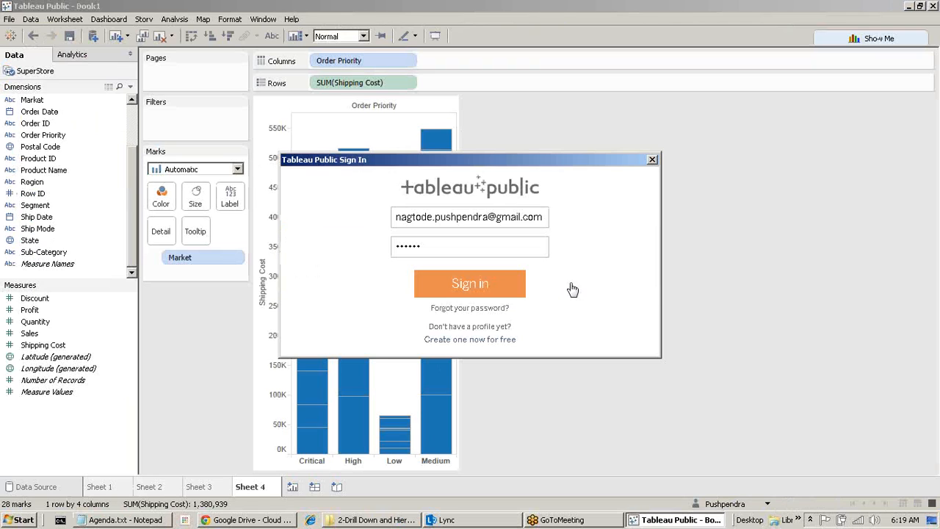
click(652, 160)
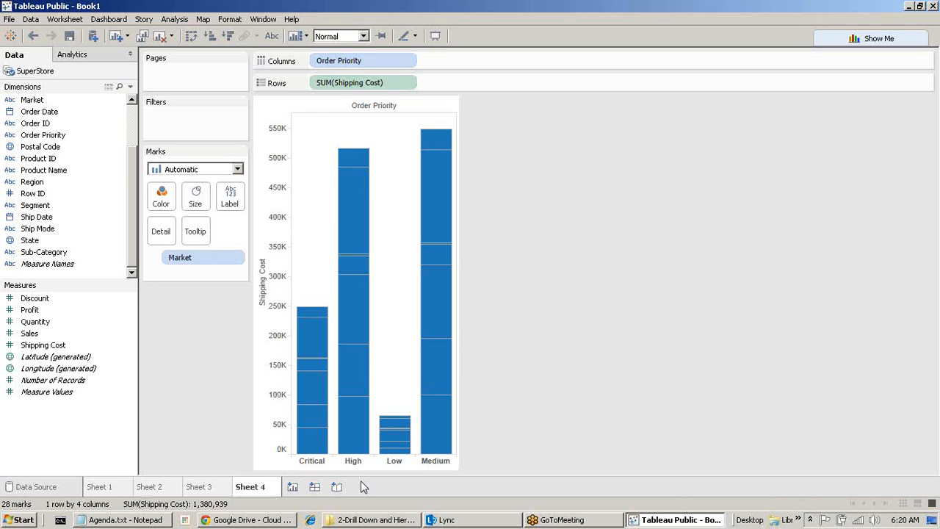
On a new Sheet 5, drag Sub-Category onto Category to form a hierarchy named Product.
click(294, 486)
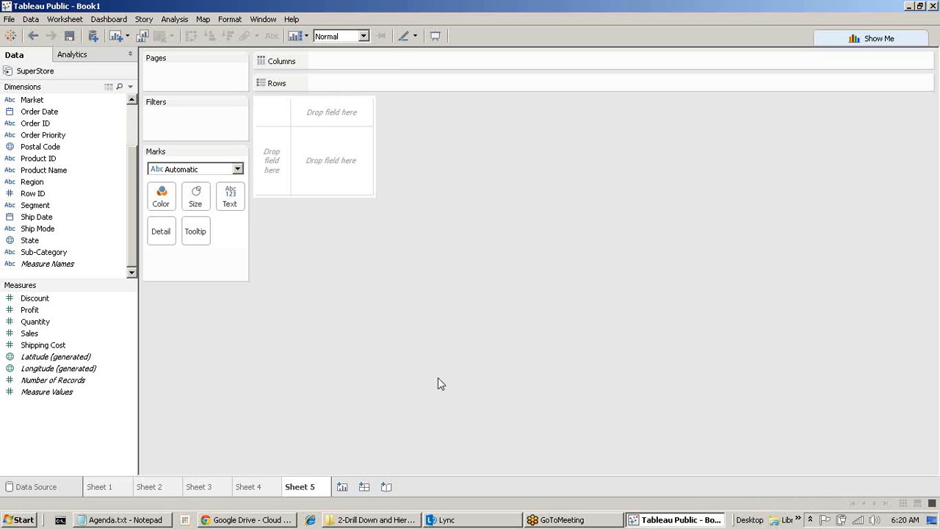
scroll(42, 214, up, 2)
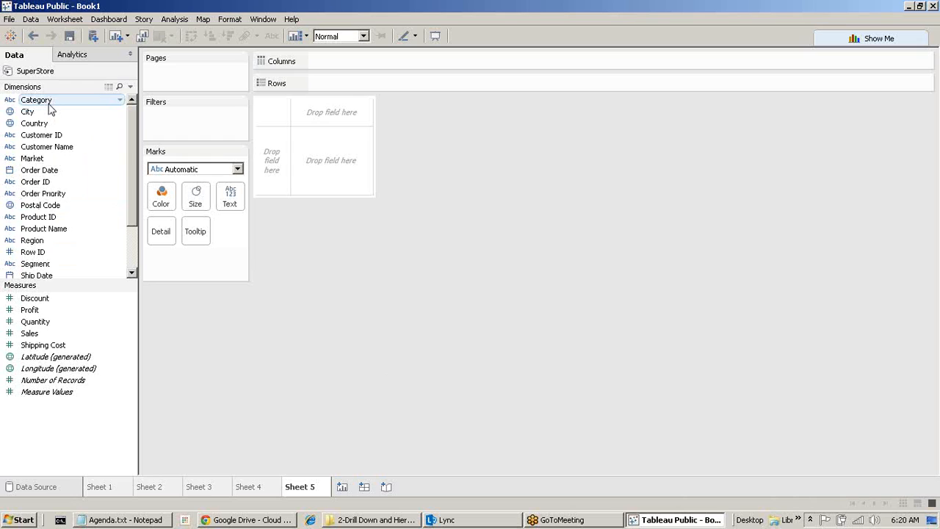
scroll(50, 109, down, 1)
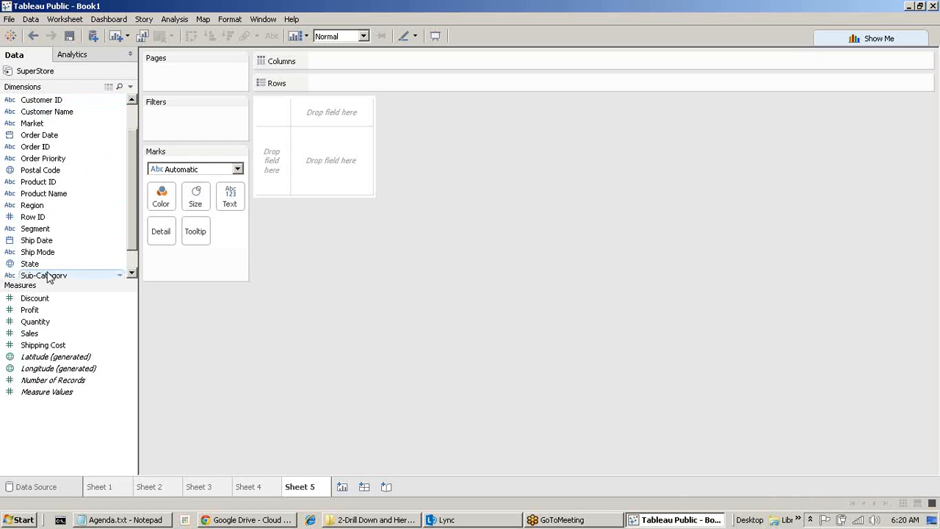
drag(48, 277, 41, 107)
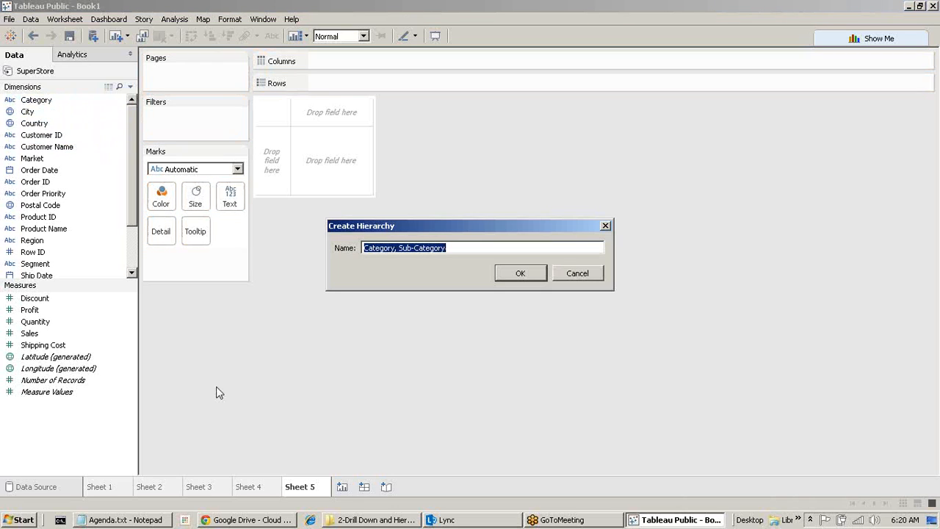
text(P)
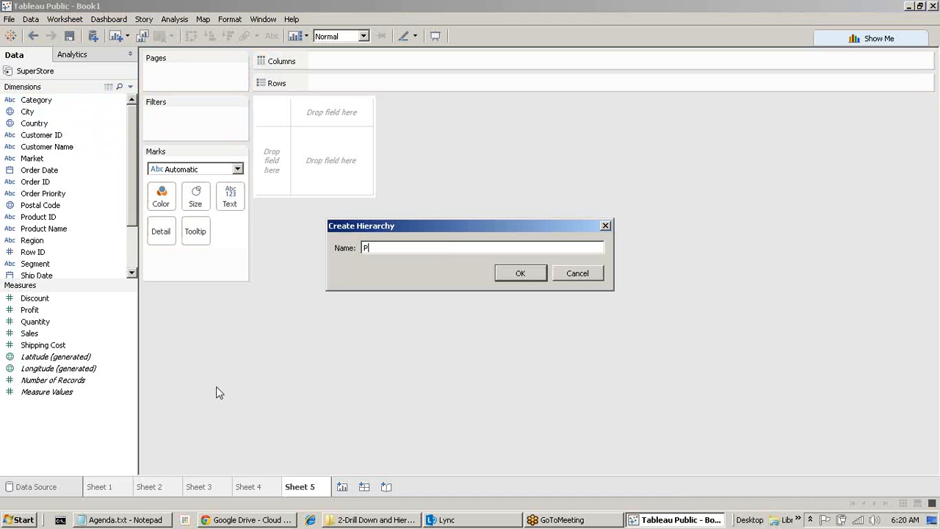
text(roduct)
click(521, 274)
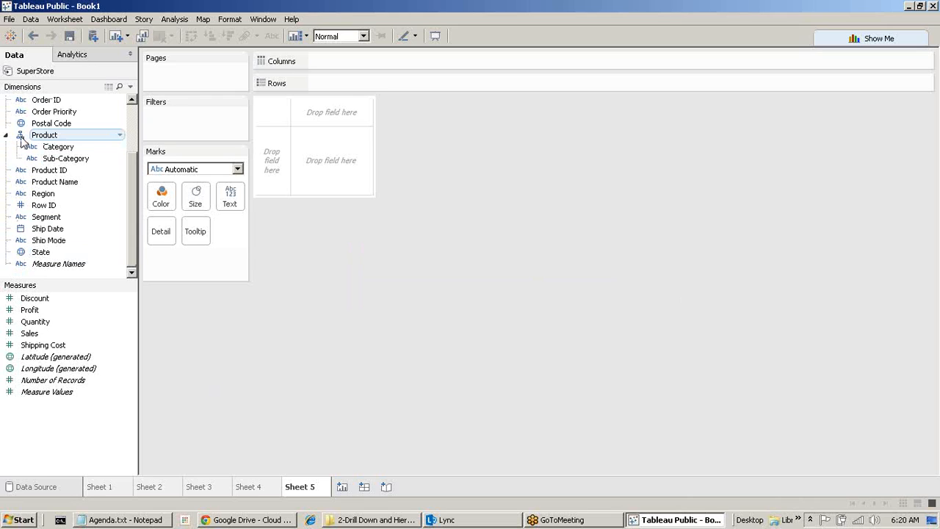
Drag Product Name into the Product hierarchy below Sub-Category, then select it along with Quantity.
click(64, 187)
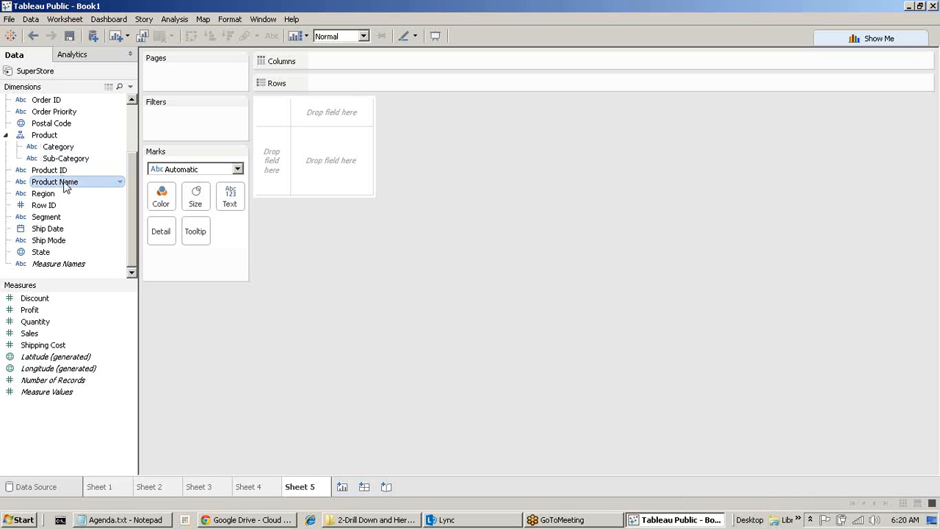
drag(64, 187, 86, 164)
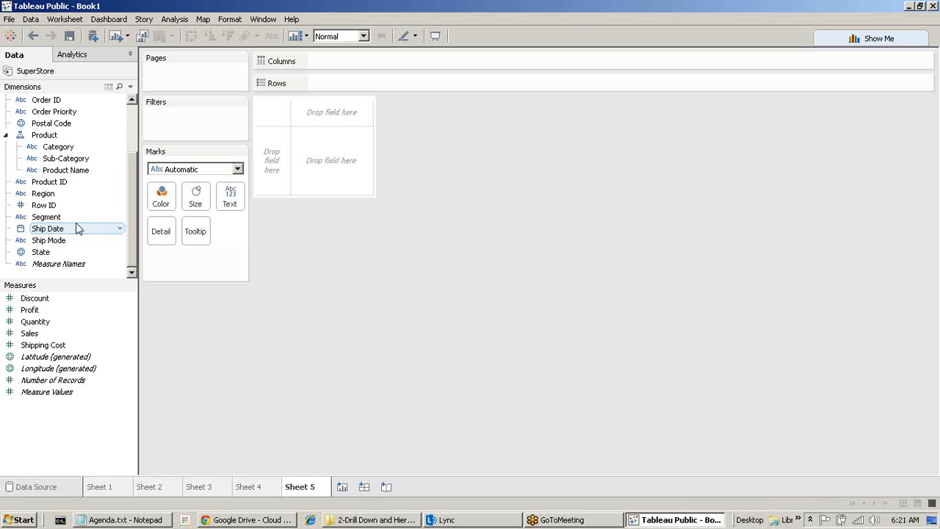
click(86, 175)
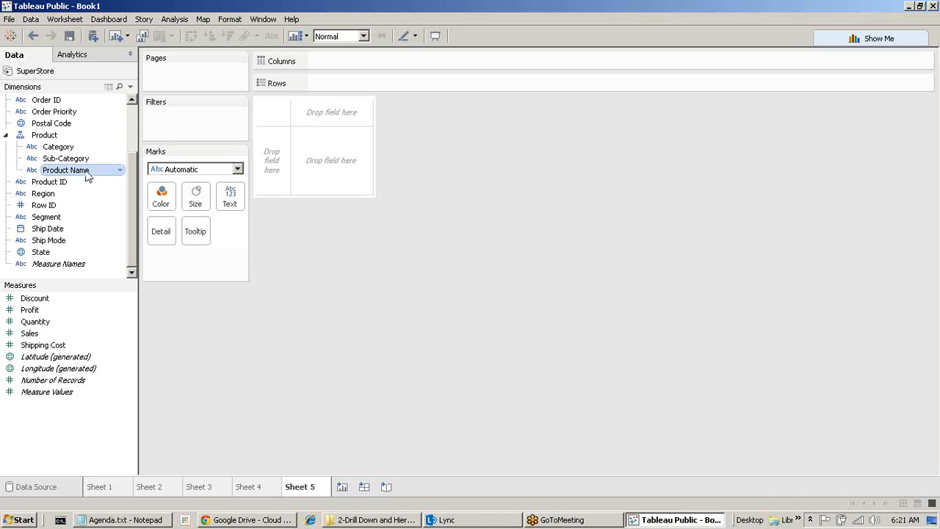
ctrl+click(72, 325)
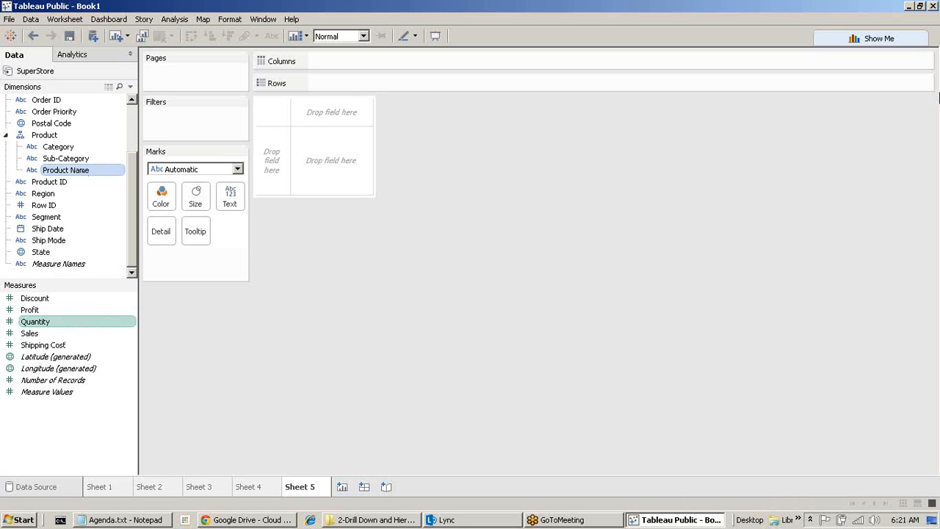
Build Show Me horizontal bars of Quantity, then swap Product Name on Rows for the Product hierarchy.
click(881, 39)
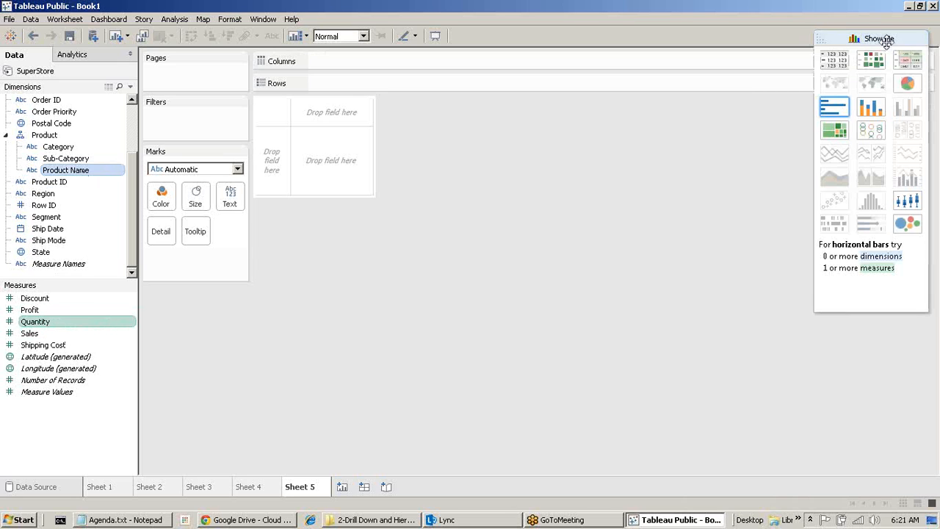
click(835, 113)
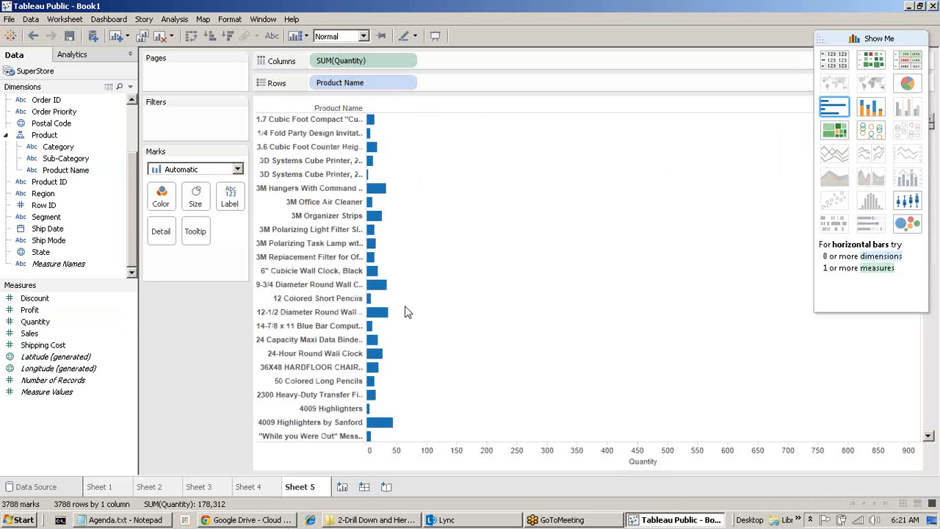
drag(339, 82, 132, 316)
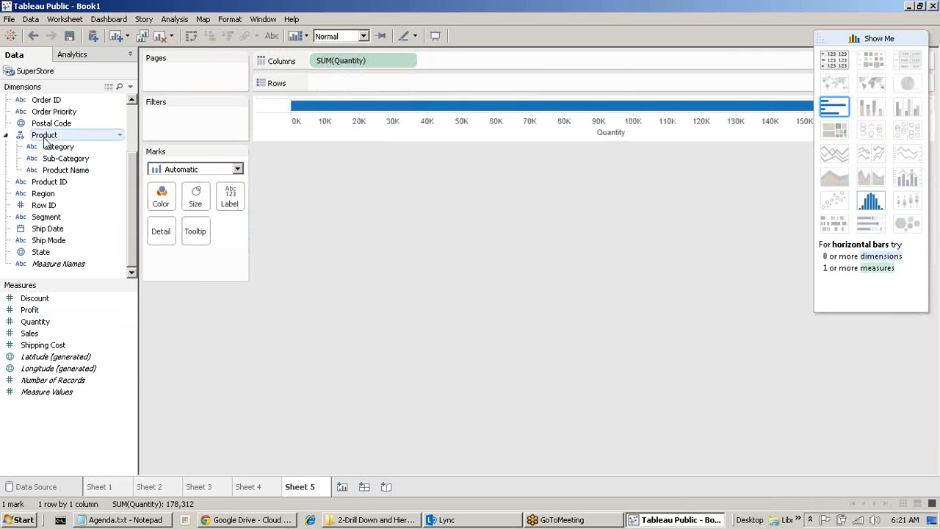
drag(44, 135, 367, 88)
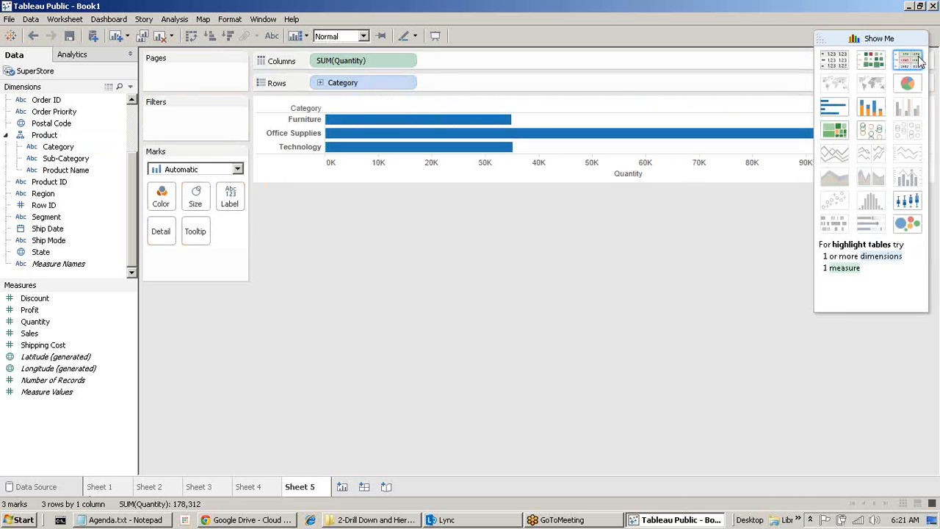
Hide Show Me and place the Category pill onto Rows.
click(872, 39)
drag(59, 146, 306, 119)
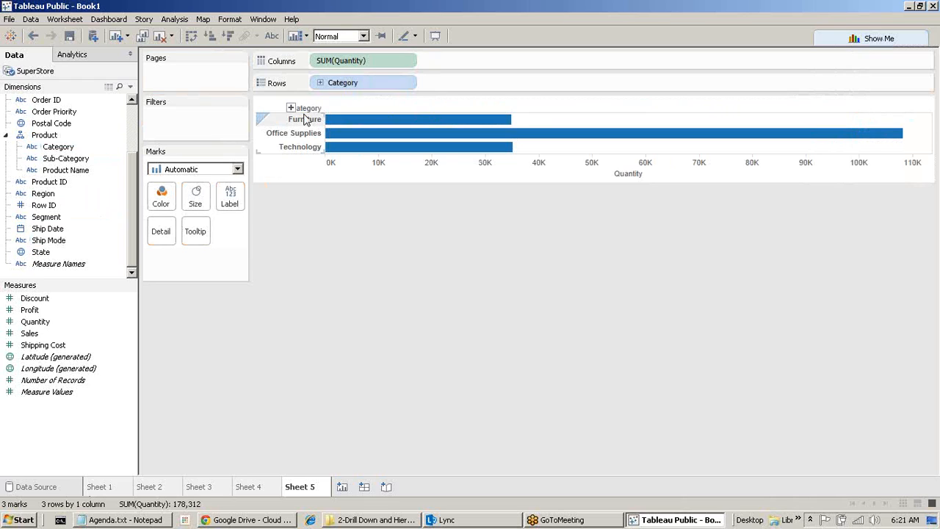
drag(306, 120, 320, 92)
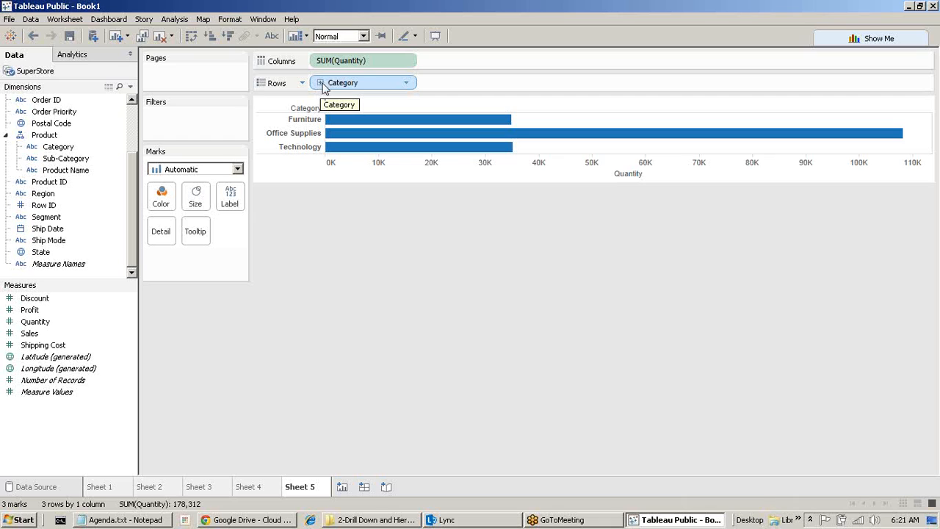
Drill the Quantity bars down to Sub-Category and Product Name, then back up to three Categories.
click(321, 84)
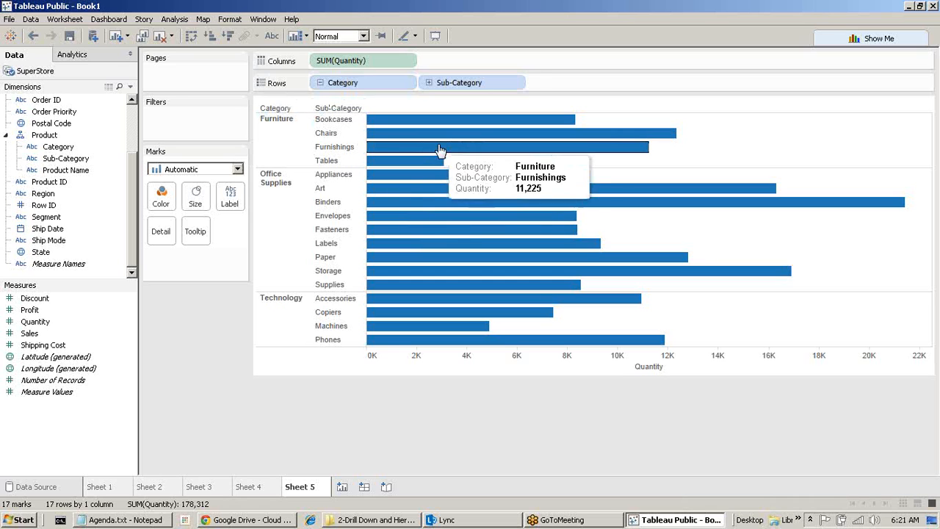
click(430, 83)
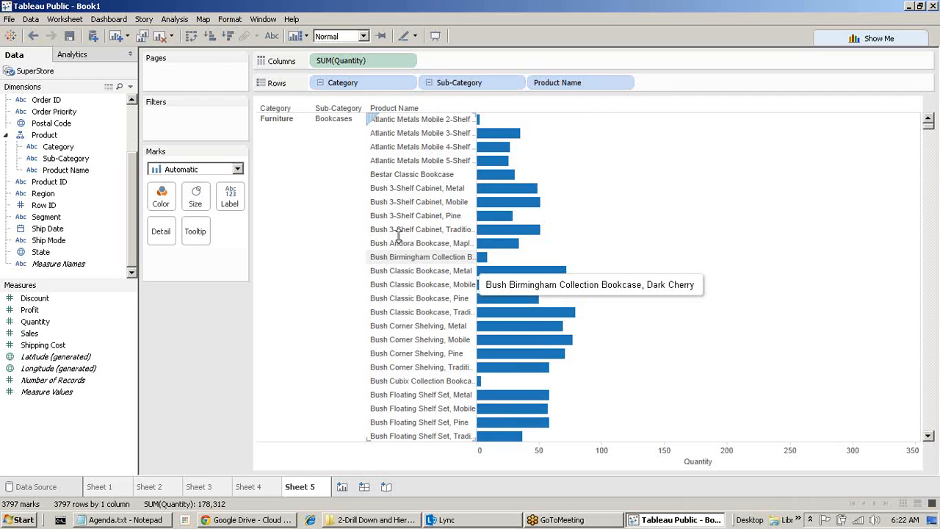
click(429, 83)
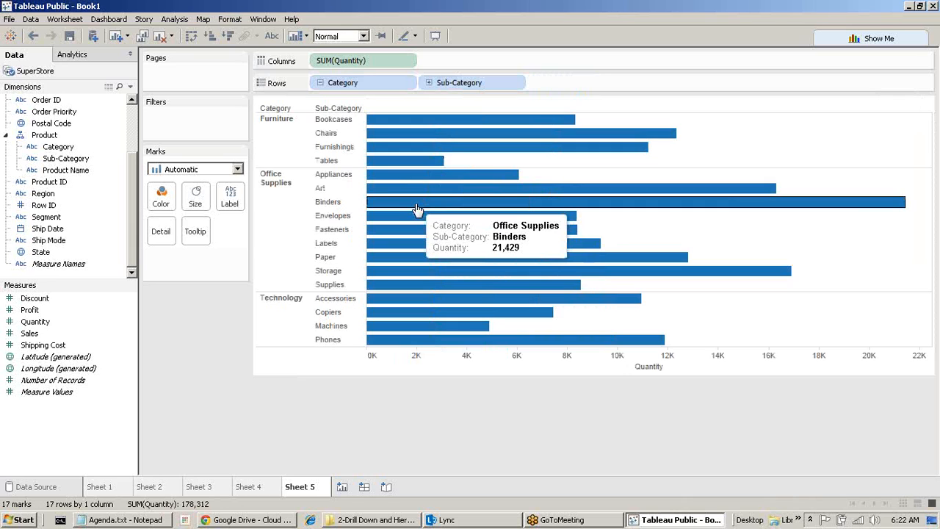
click(320, 83)
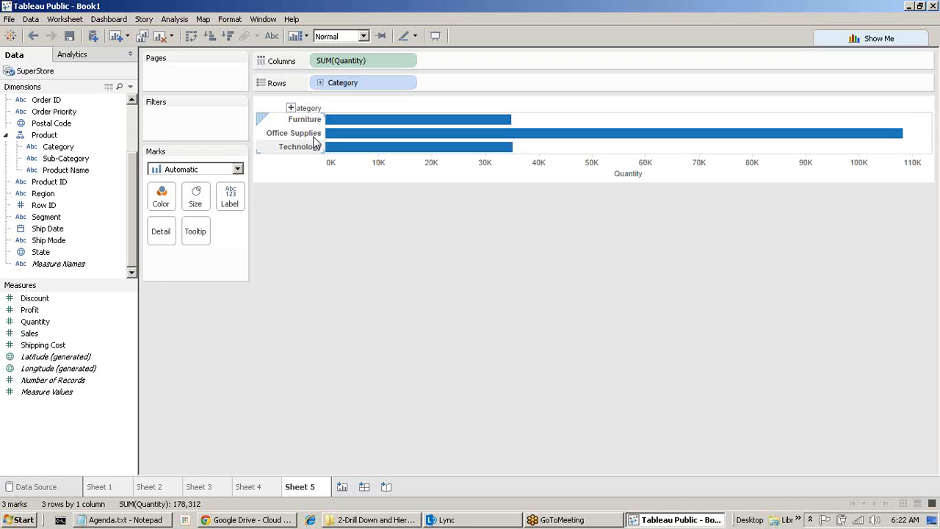
click(320, 83)
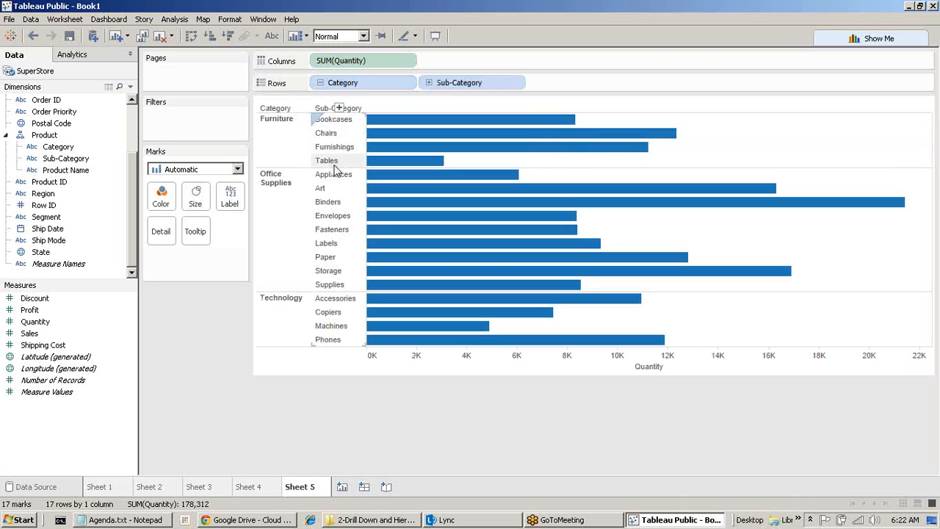
mouse_move(415, 125)
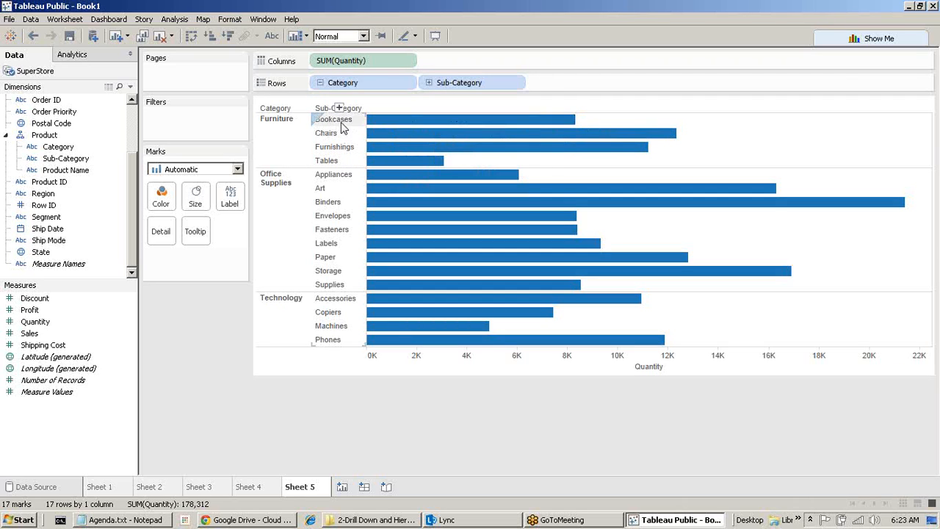
click(430, 84)
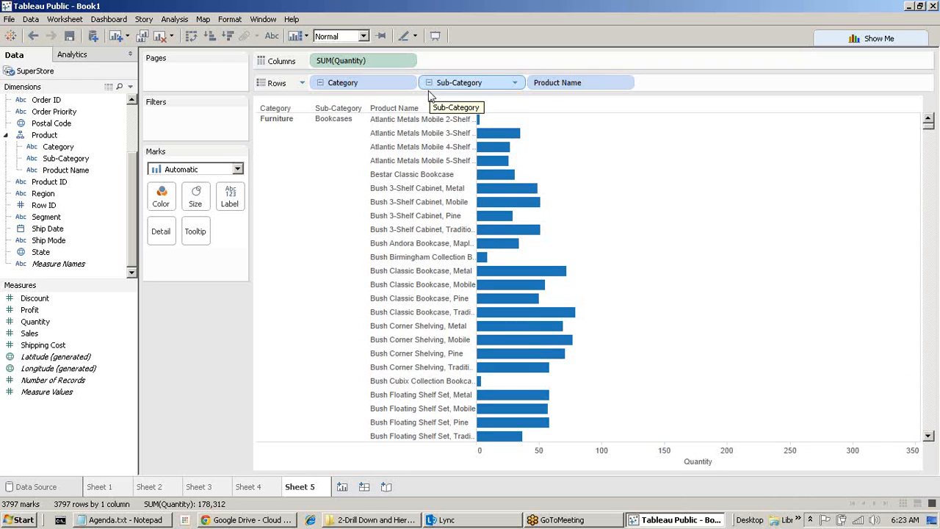
click(429, 82)
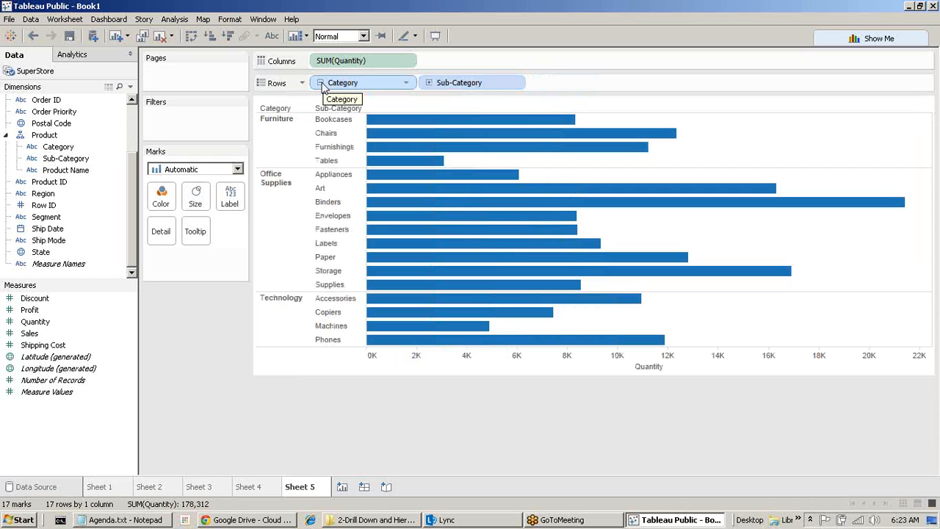
click(322, 84)
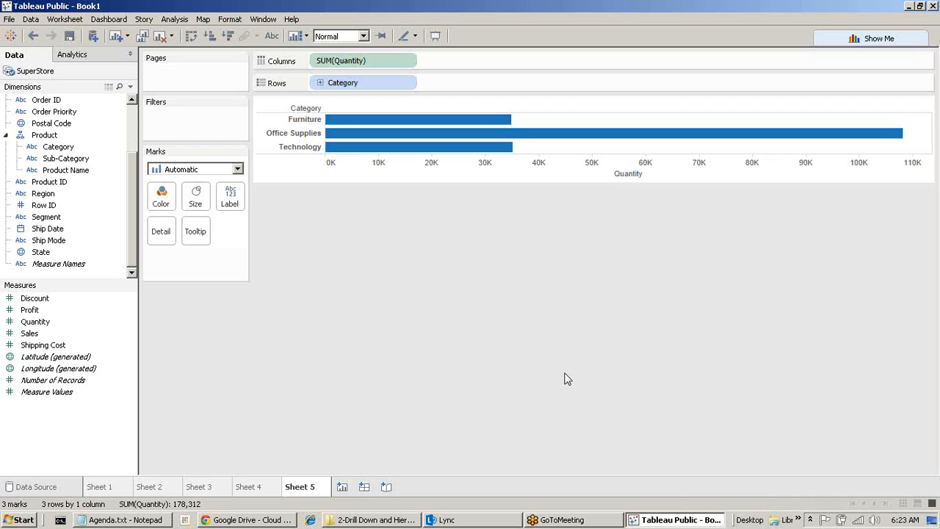
click(109, 88)
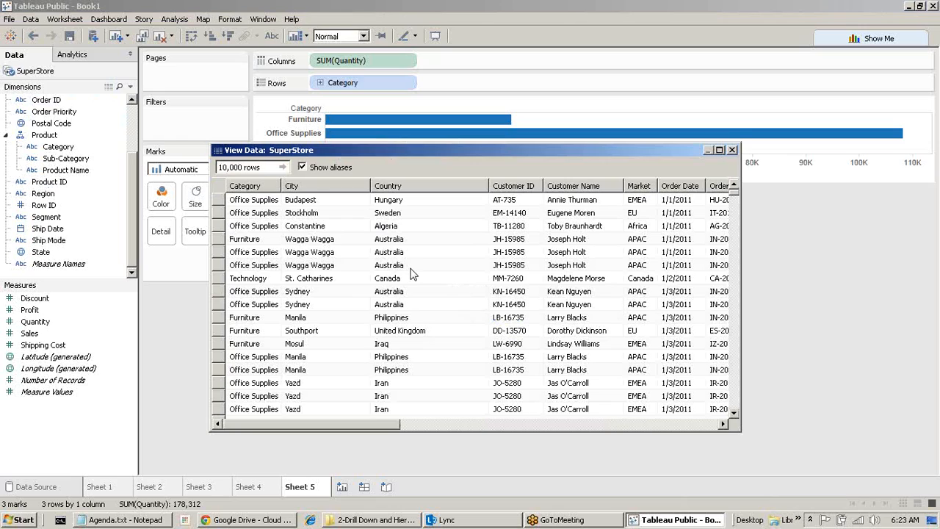
click(260, 262)
scroll(260, 264, down, 10)
scroll(260, 264, down, 20)
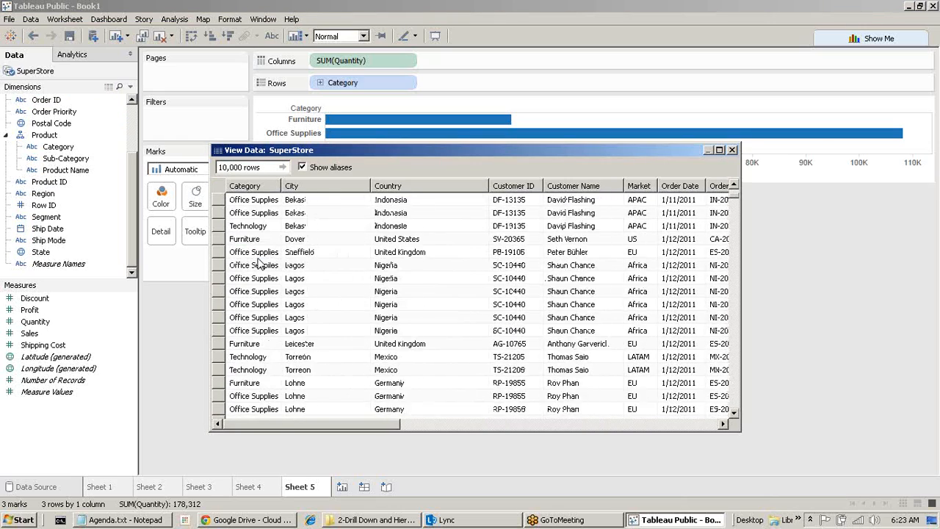
scroll(268, 285, down, 15)
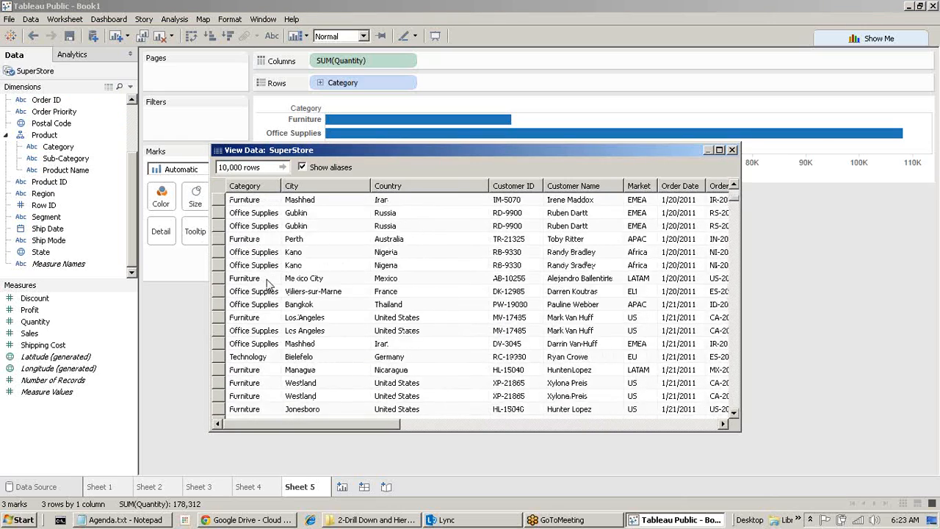
scroll(280, 312, down, 10)
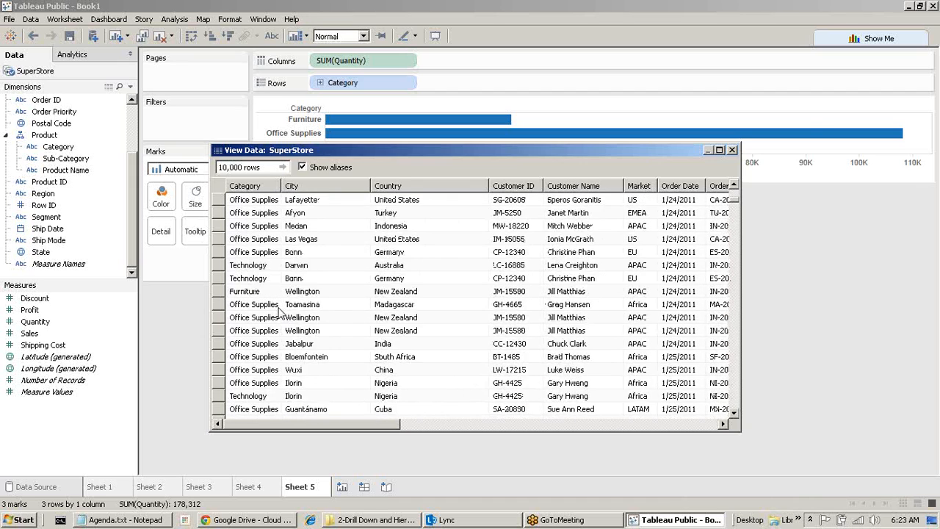
click(732, 150)
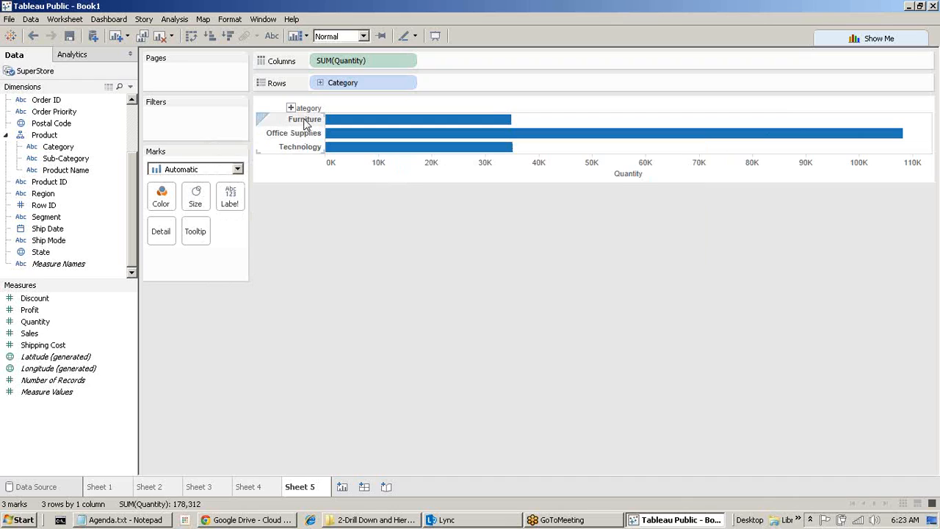
Open View Data for the Furniture bar to see its summary Quantity of 34,954.
mouse_move(459, 122)
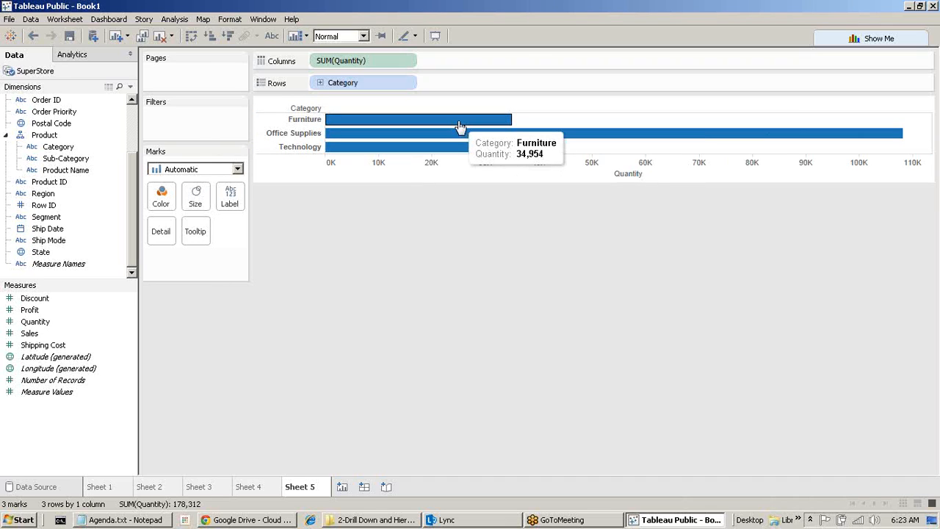
right_click(459, 127)
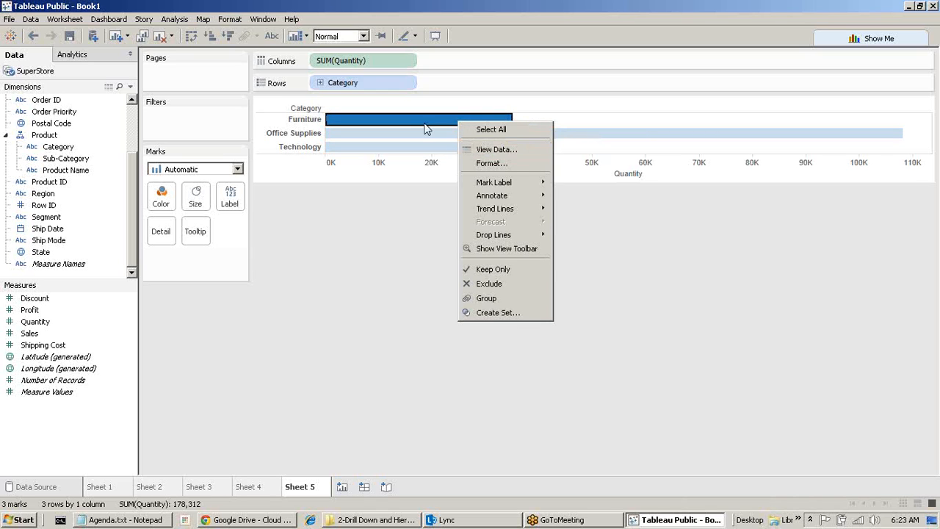
click(429, 122)
click(428, 122)
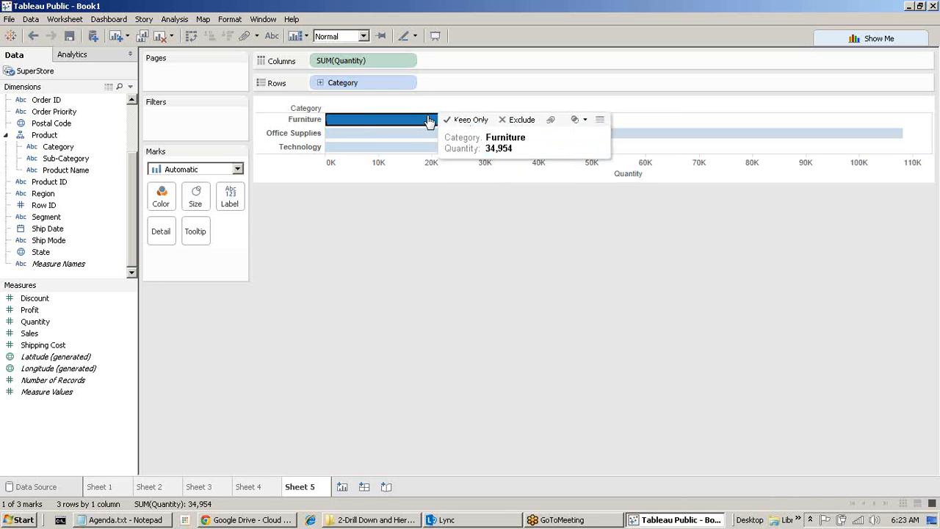
click(601, 122)
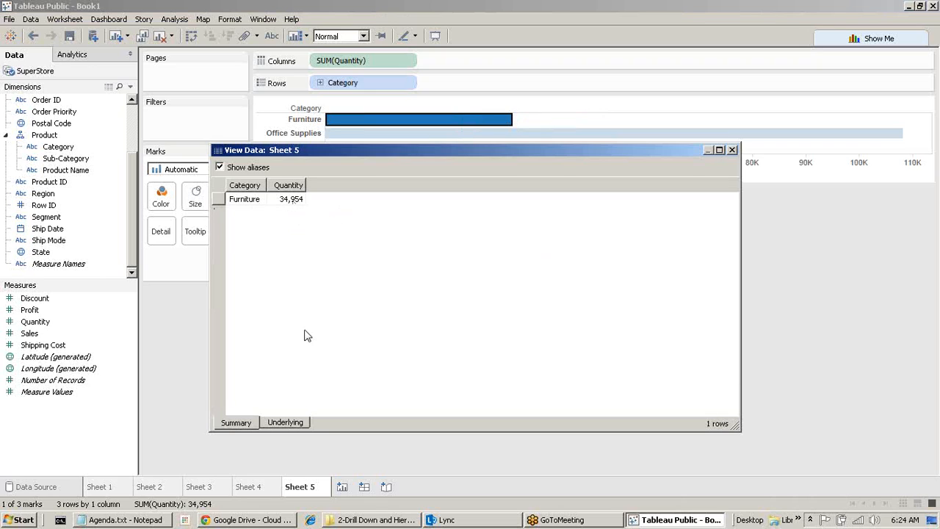
Browse Furniture's 9,876 underlying records, then close the data window and clear the bar selection.
click(301, 423)
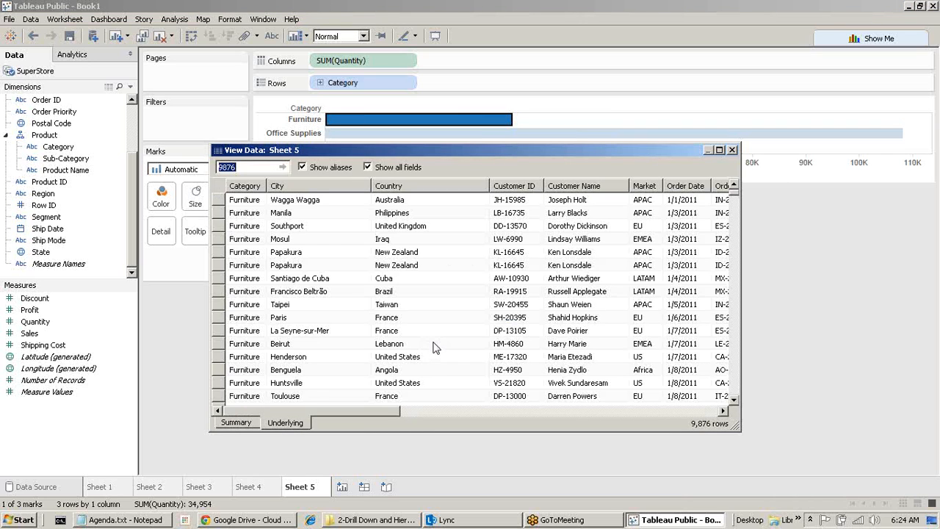
click(245, 240)
scroll(460, 255, down, 10)
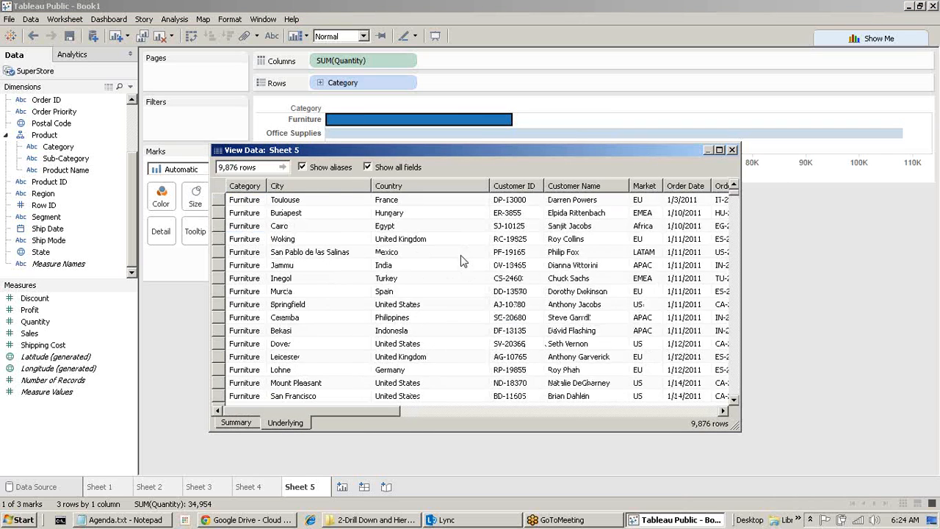
scroll(474, 259, down, 15)
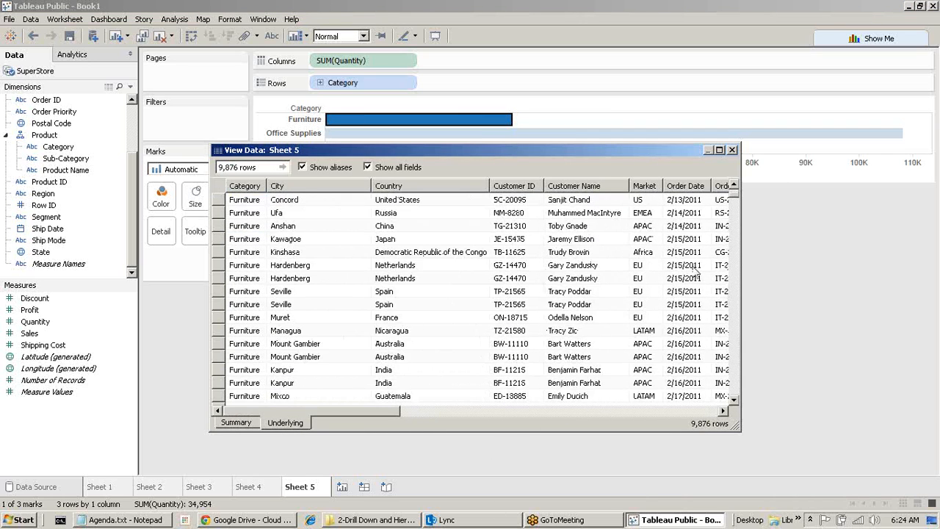
drag(734, 197, 755, 174)
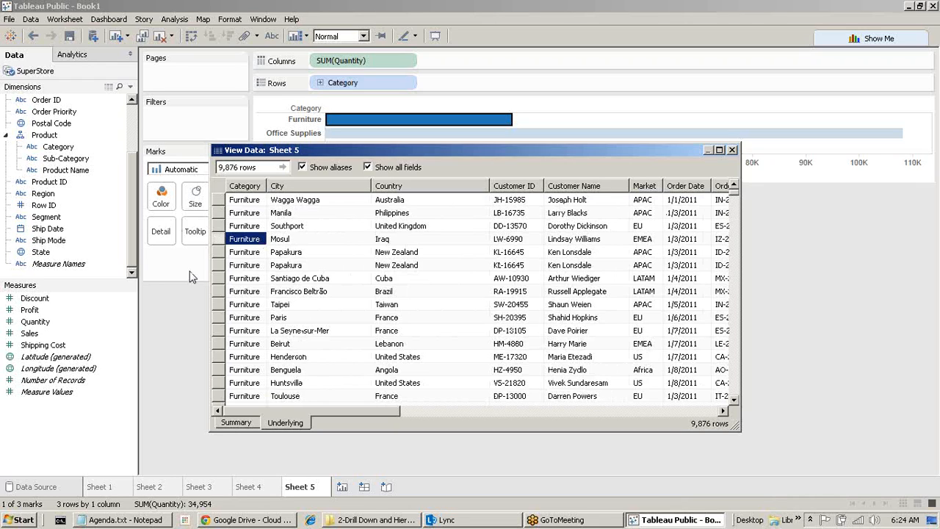
click(731, 149)
click(350, 284)
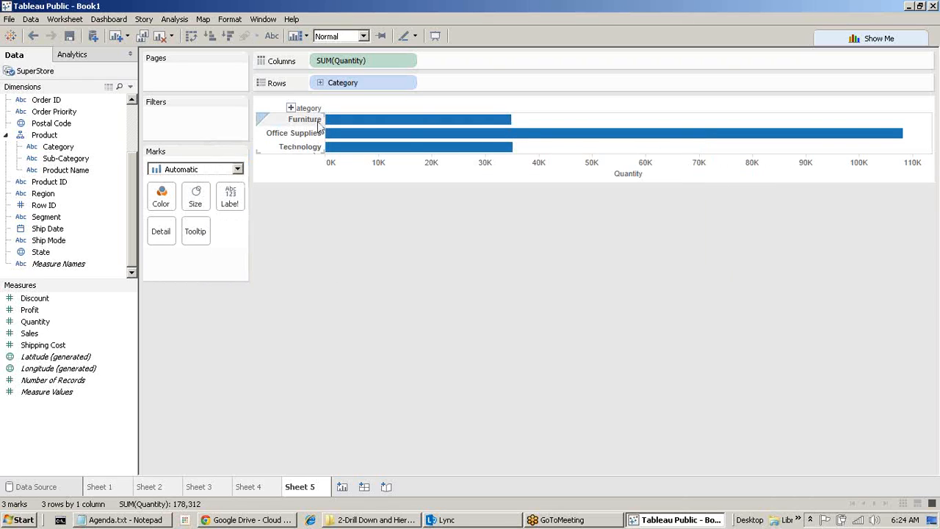
mouse_move(424, 124)
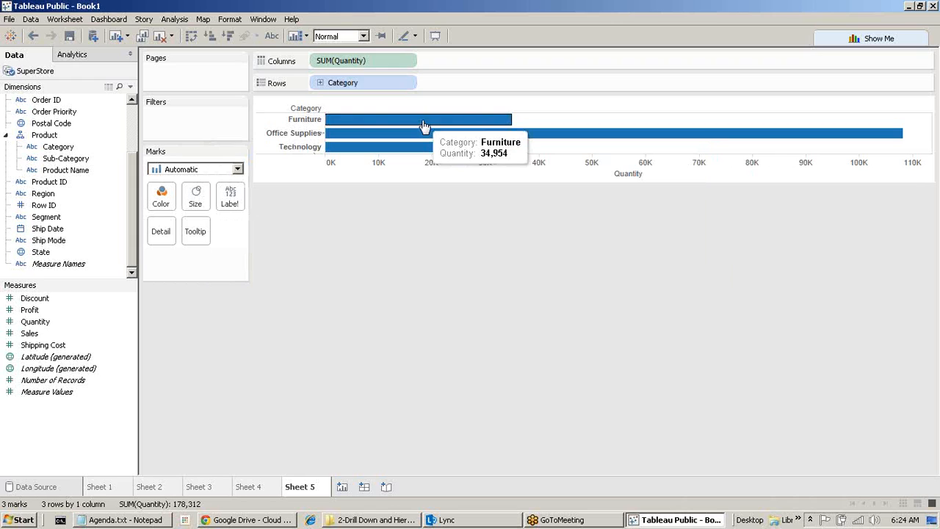
click(423, 125)
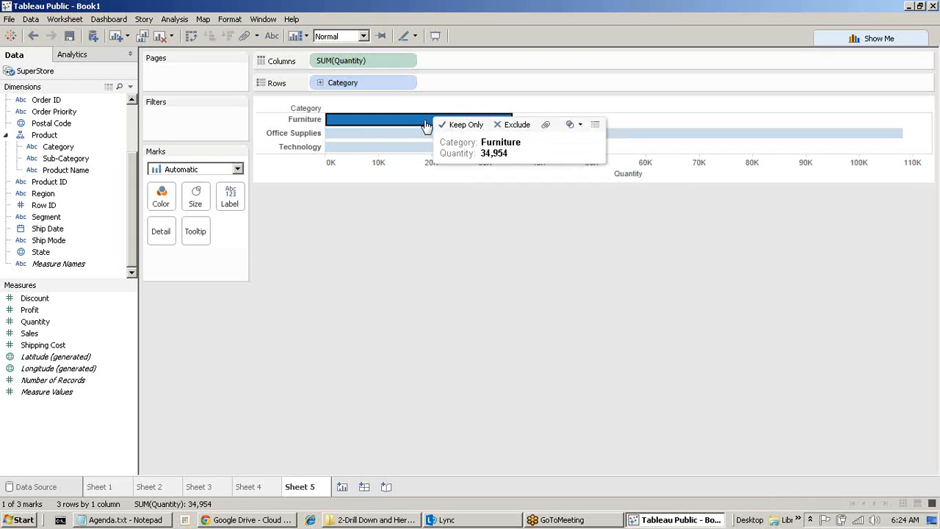
click(596, 125)
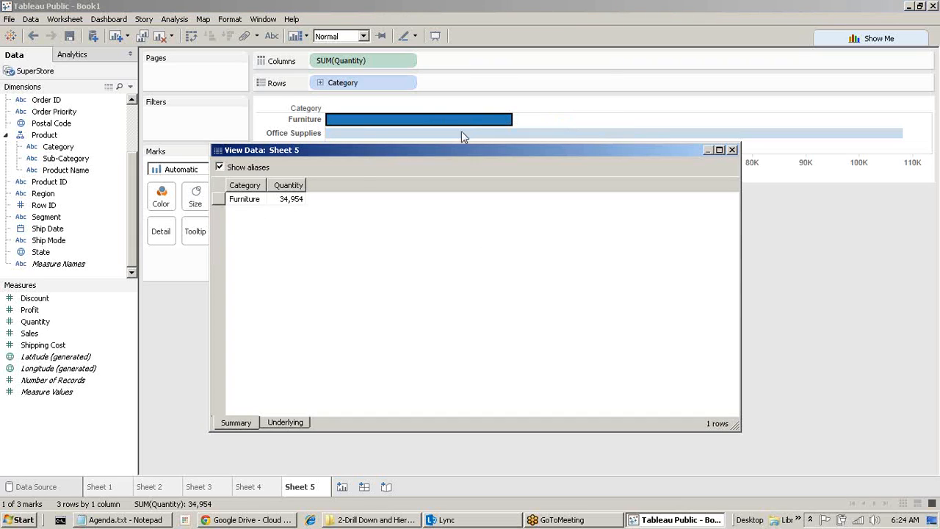
click(290, 423)
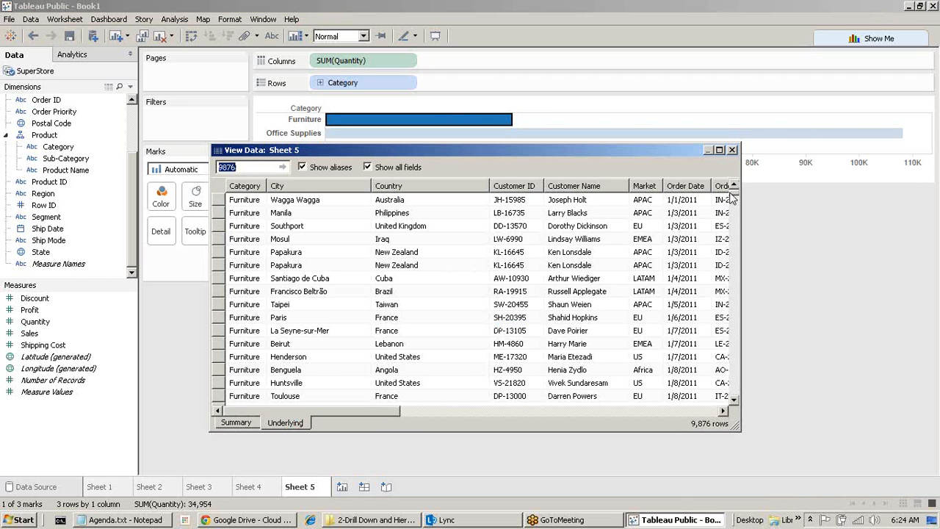
scroll(738, 221, down, 8)
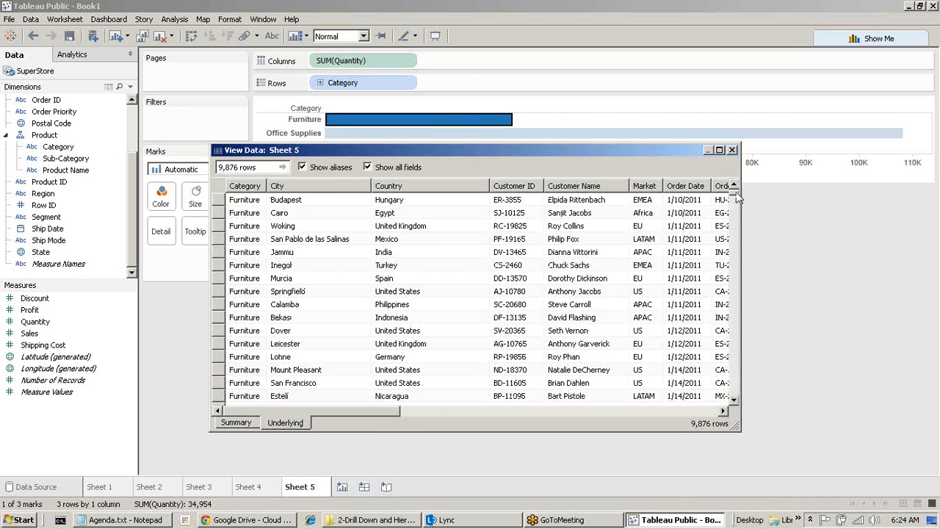
drag(734, 195, 756, 408)
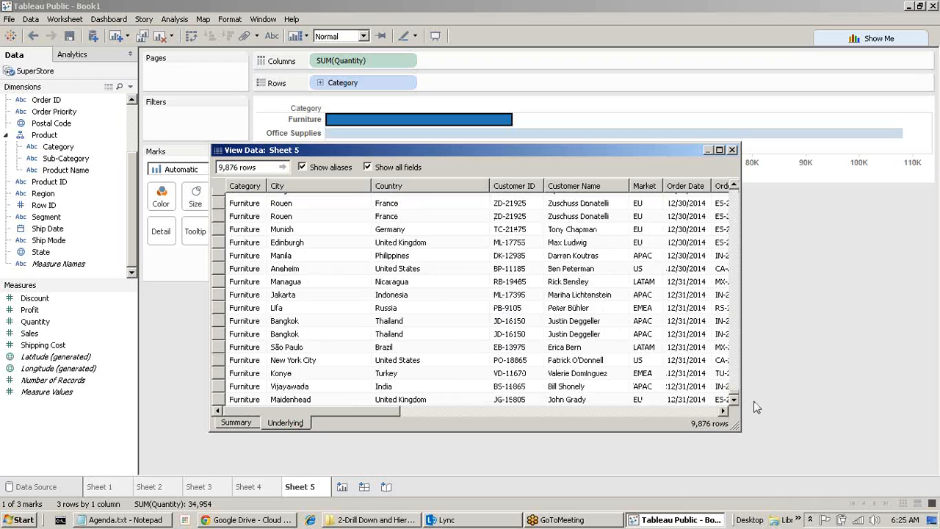
click(733, 149)
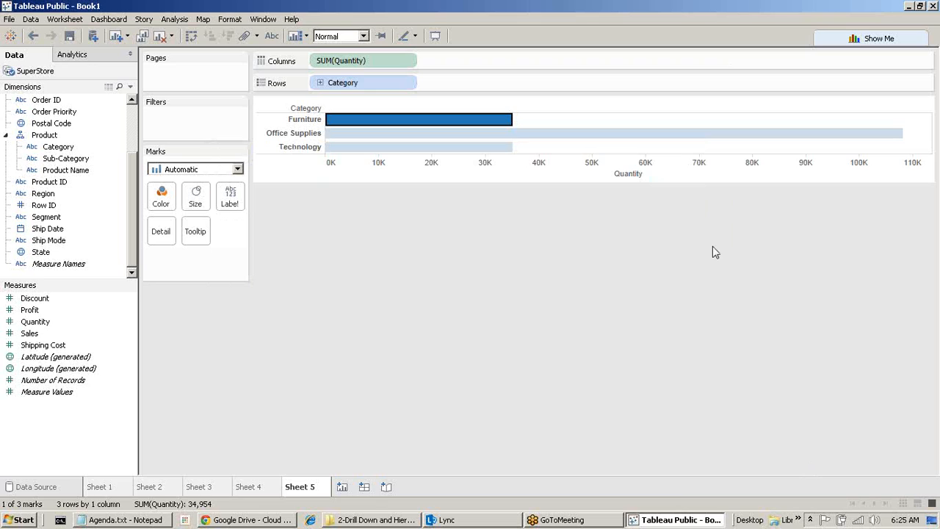
On a new Sheet 6, plot total Shipping Cost by YEAR(Order Date).
click(342, 488)
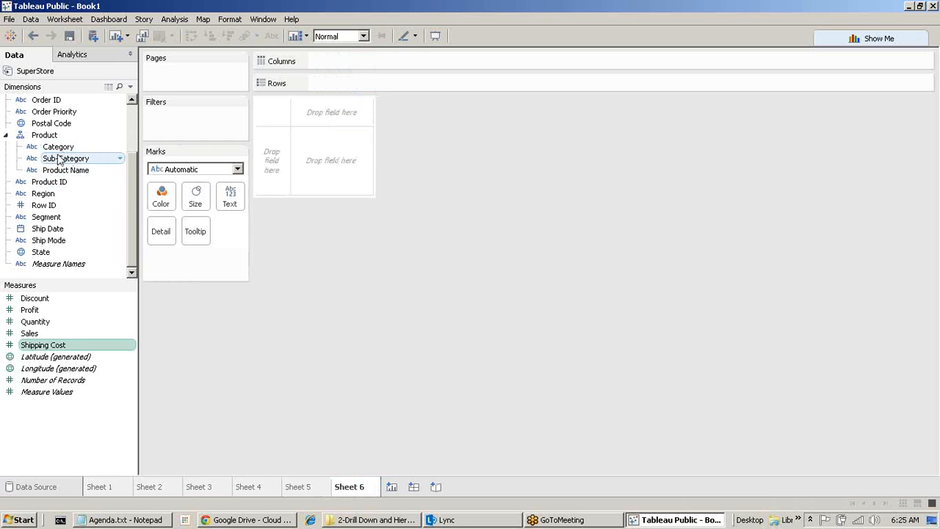
scroll(53, 174, up, 2)
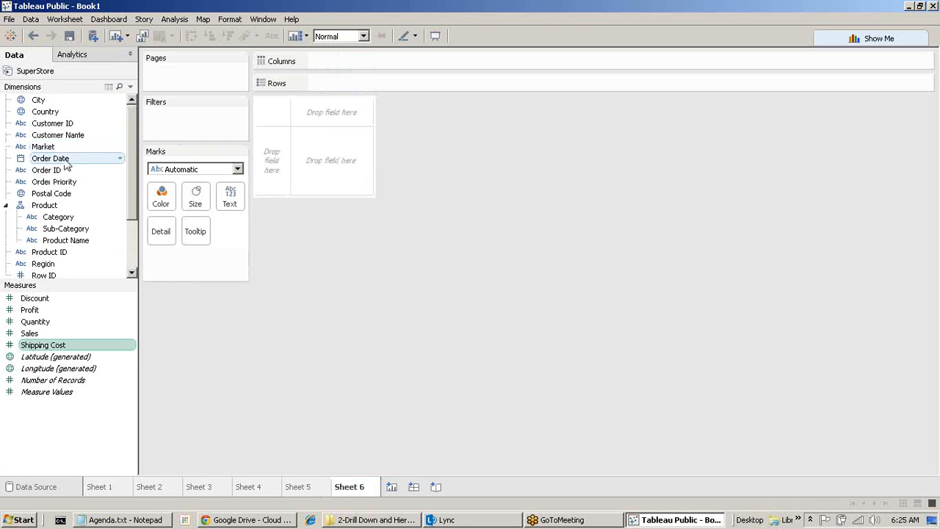
double_click(64, 162)
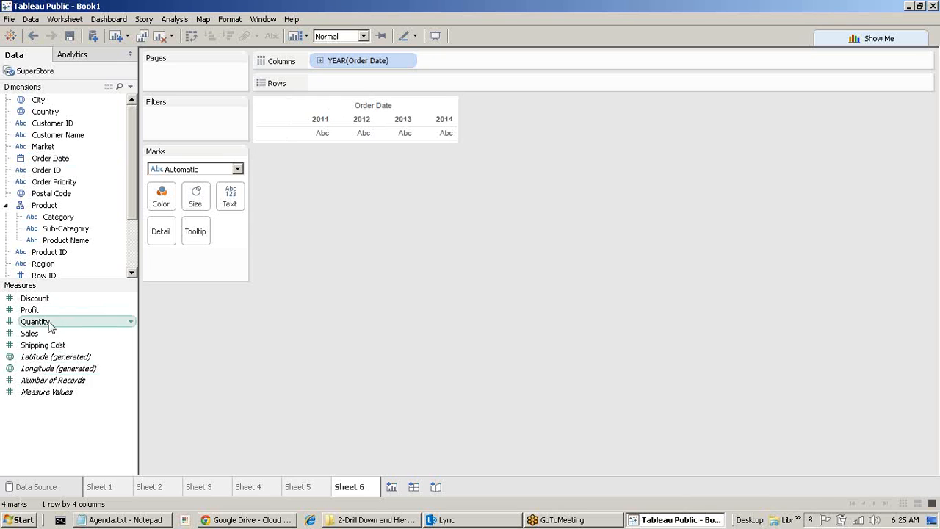
double_click(43, 344)
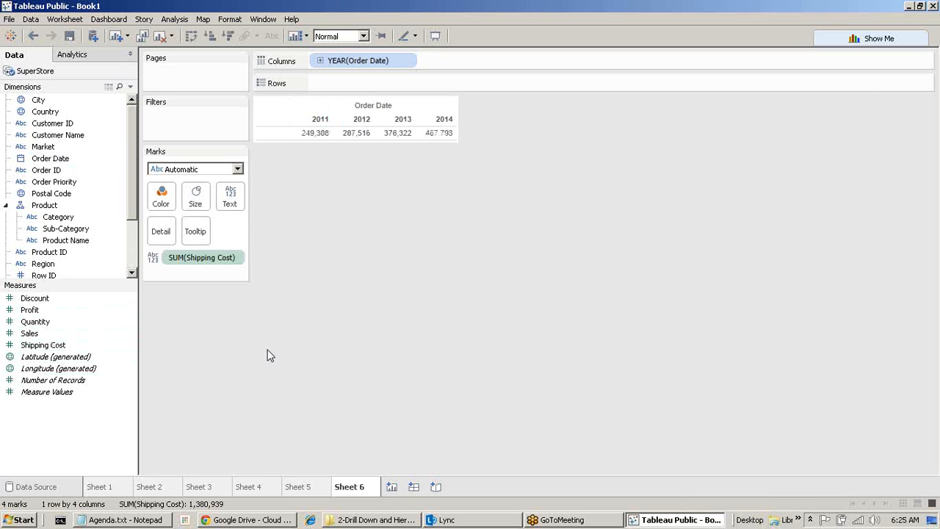
Draw the yearly Shipping Cost as a line with SUM(Shipping Cost) on Rows.
click(871, 39)
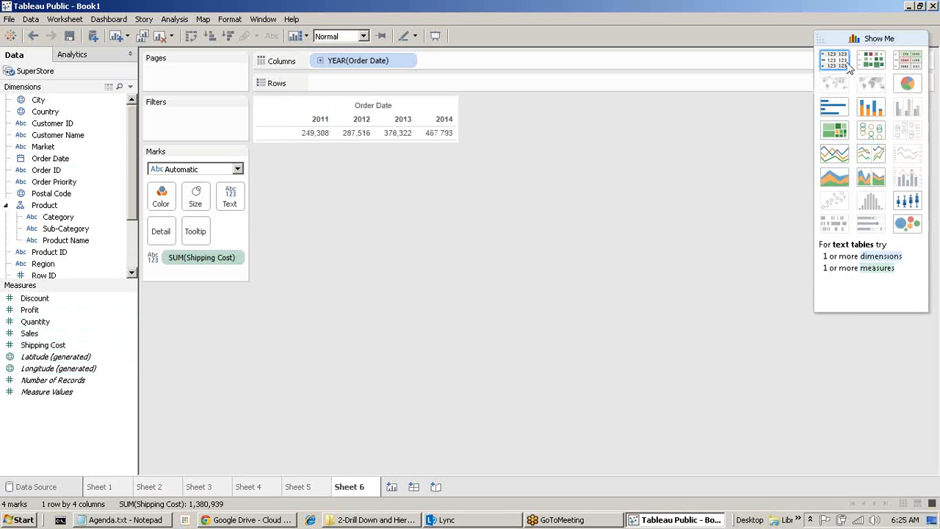
click(211, 174)
click(185, 208)
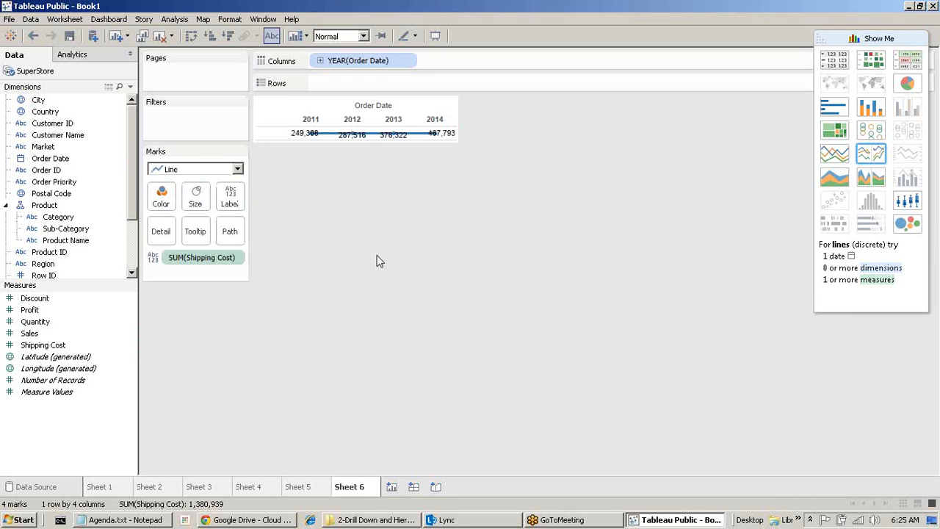
mouse_move(214, 257)
mouse_down()
mouse_move(308, 134)
mouse_move(360, 86)
mouse_up()
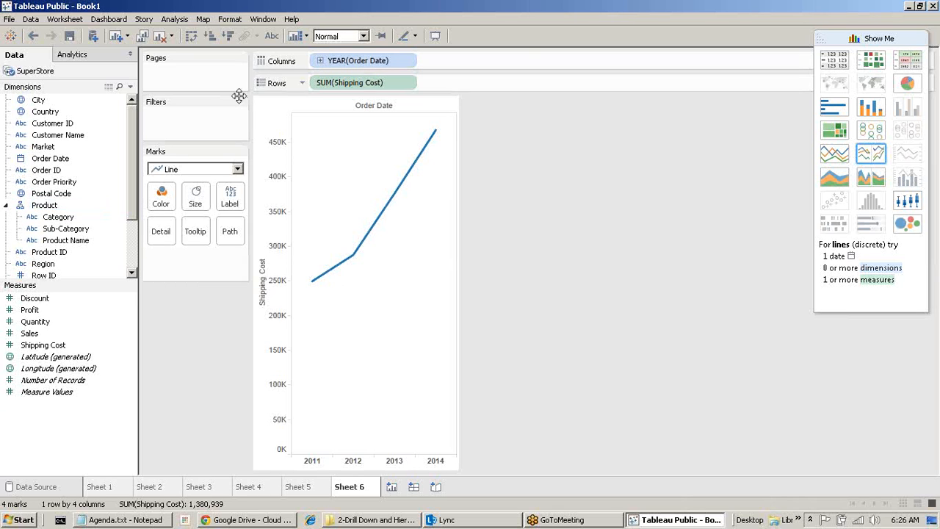
Drill YEAR(Order Date) through quarter and month down to day, giving 1430 daily marks.
click(320, 60)
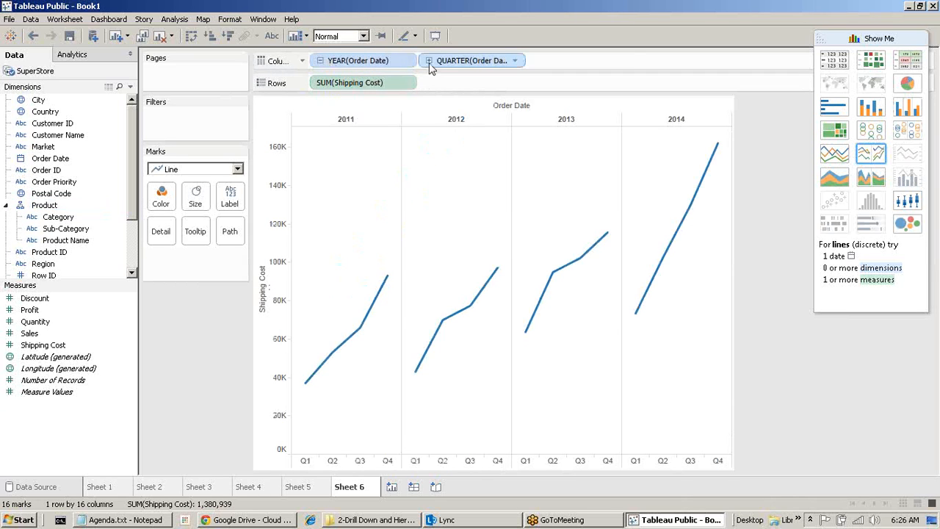
click(429, 60)
click(537, 61)
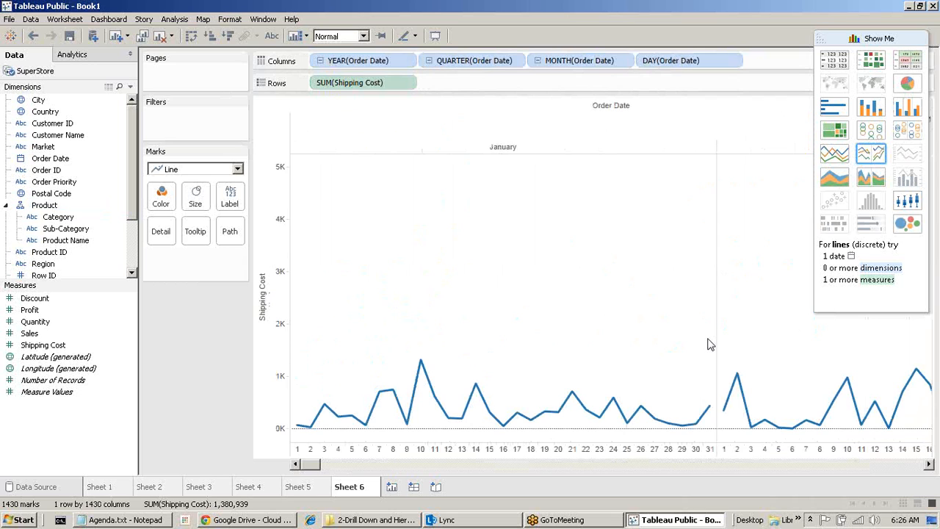
drag(317, 464, 486, 127)
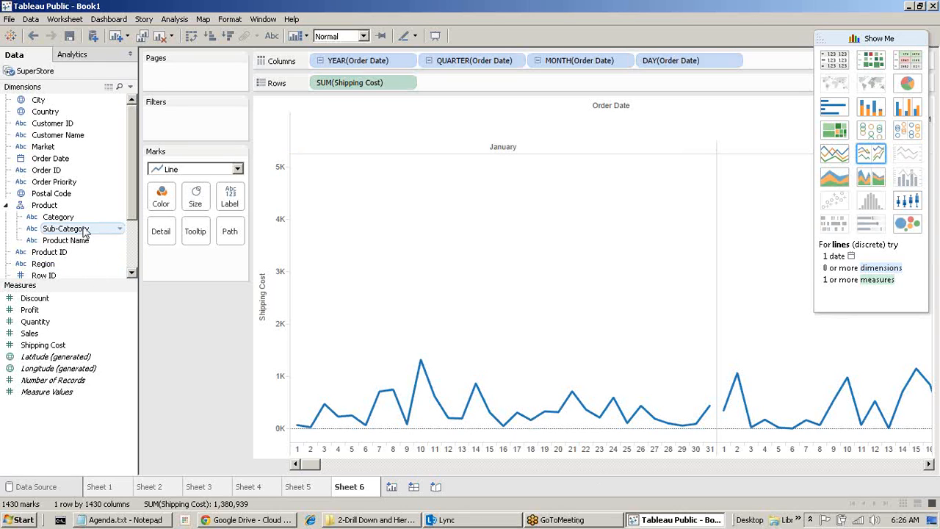
Add Sheet 7 showing SUM(Profit) as one column per Sub-Category, 17 columns.
click(391, 487)
click(89, 234)
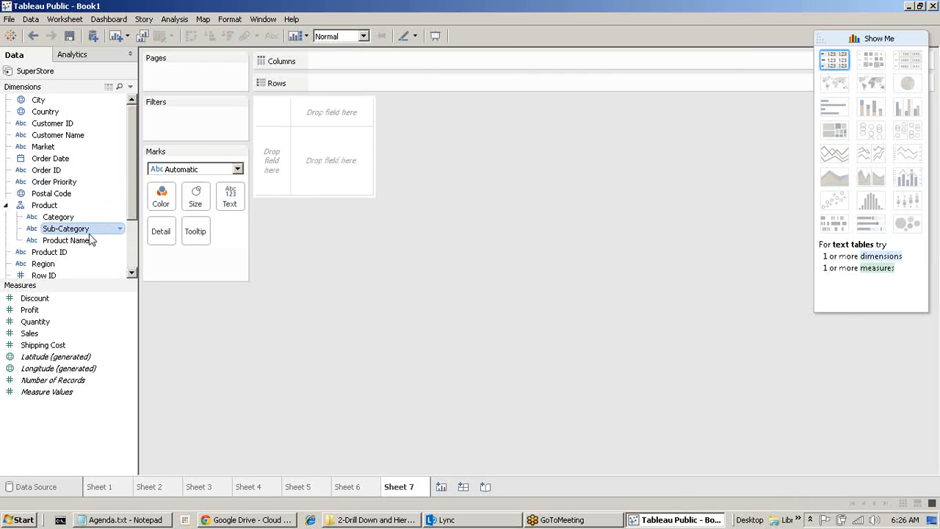
double_click(30, 309)
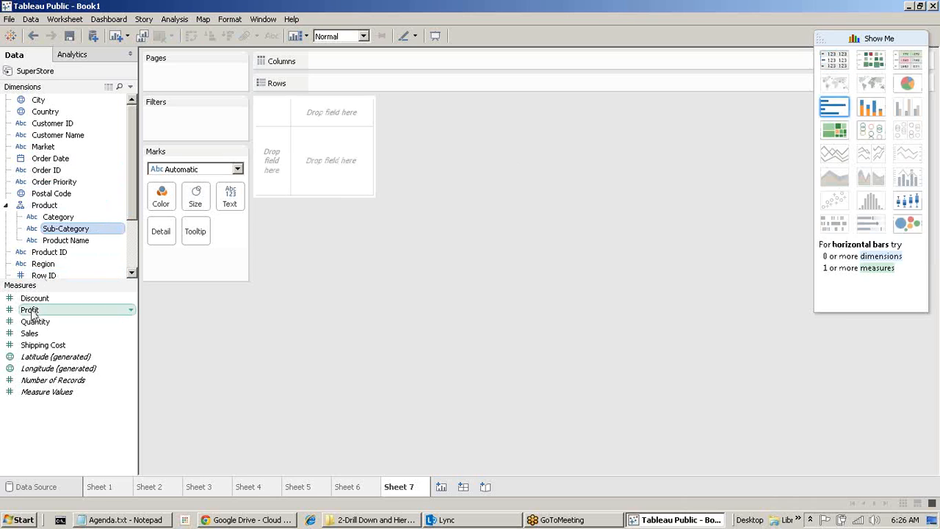
double_click(98, 232)
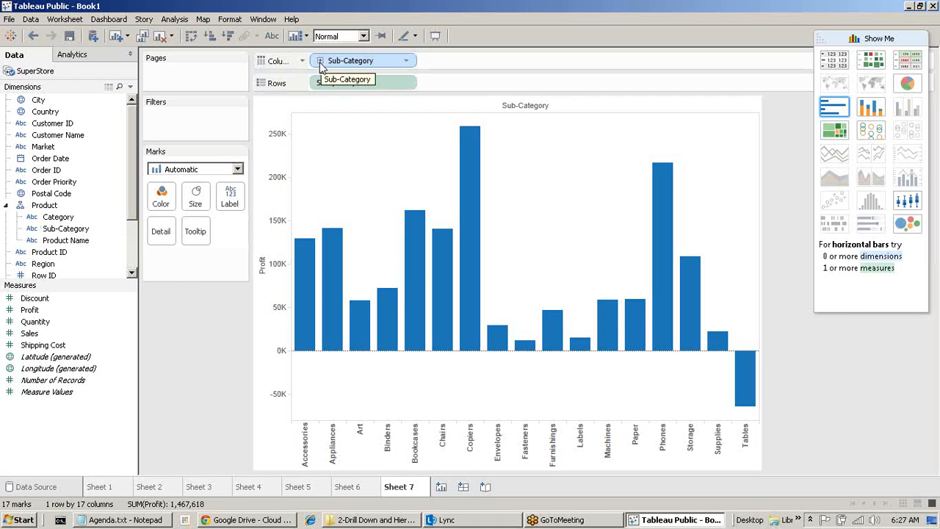
Duplicate the Sub-Category field and rename the copy 'Sub-Category (No Drill)'.
right_click(64, 232)
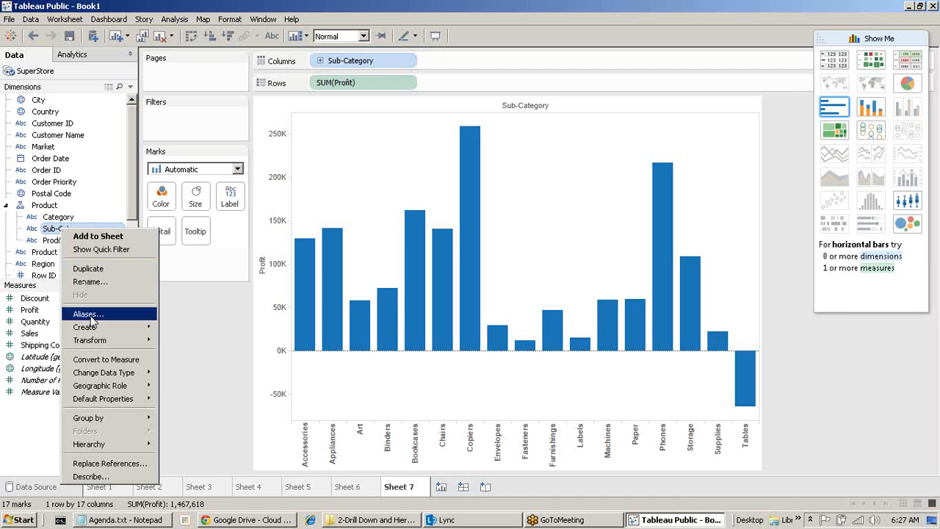
click(112, 267)
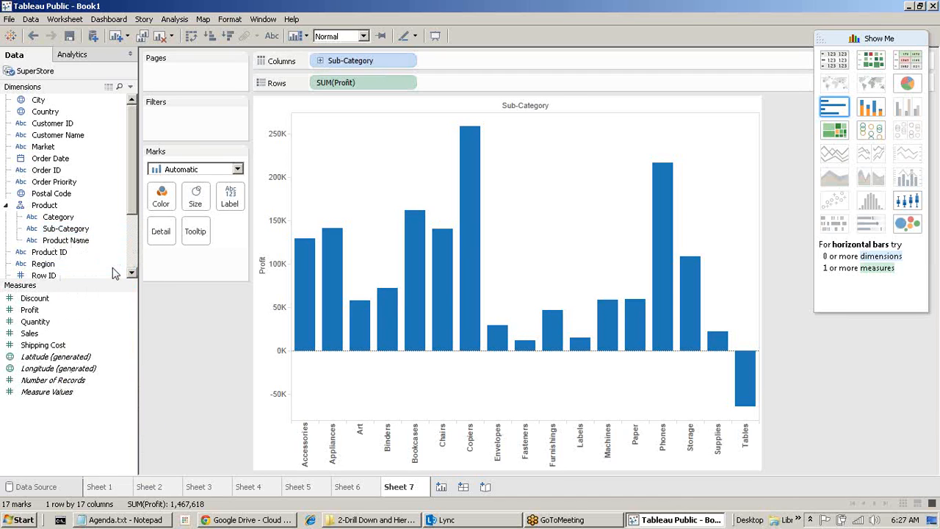
drag(132, 188, 133, 244)
right_click(51, 255)
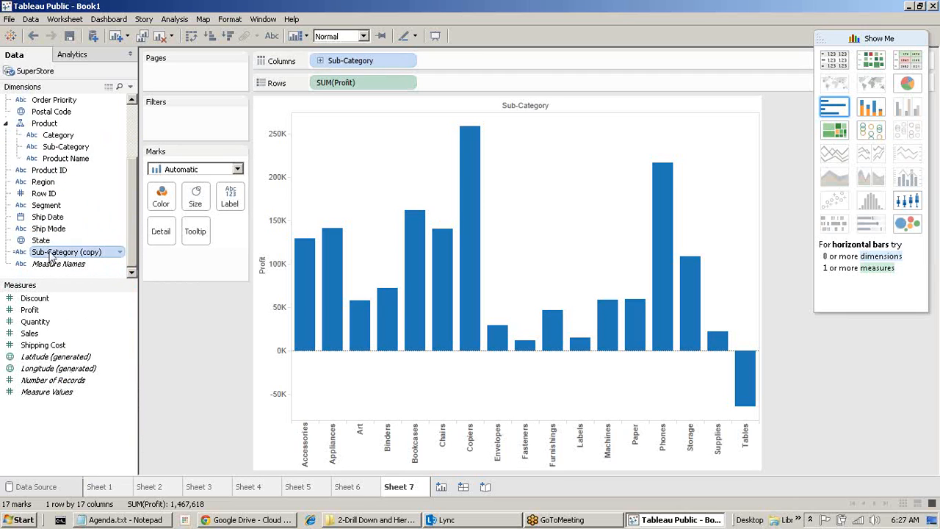
click(79, 100)
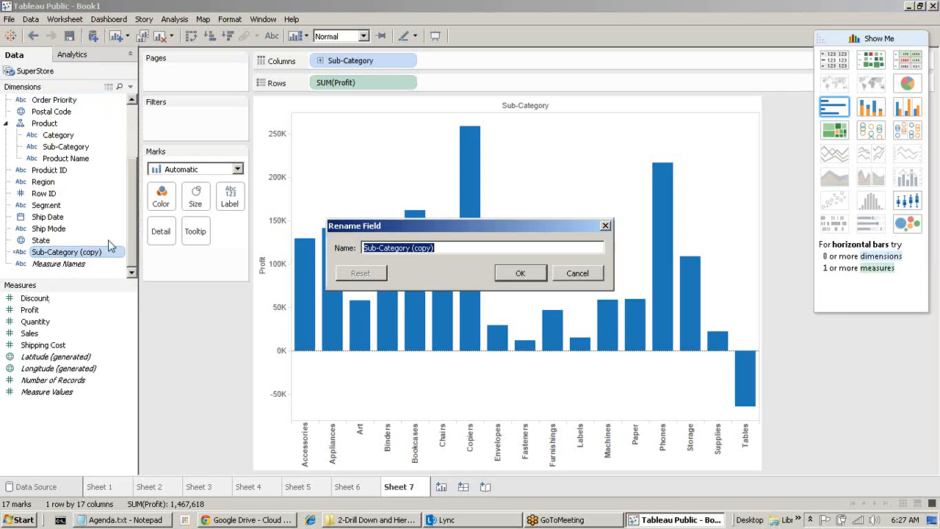
click(412, 248)
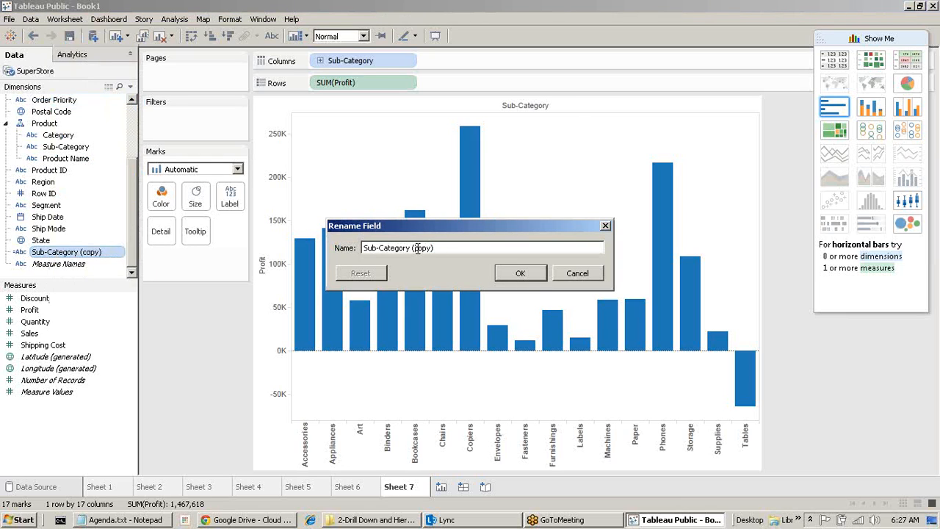
drag(413, 248, 433, 250)
key(BackSpace)
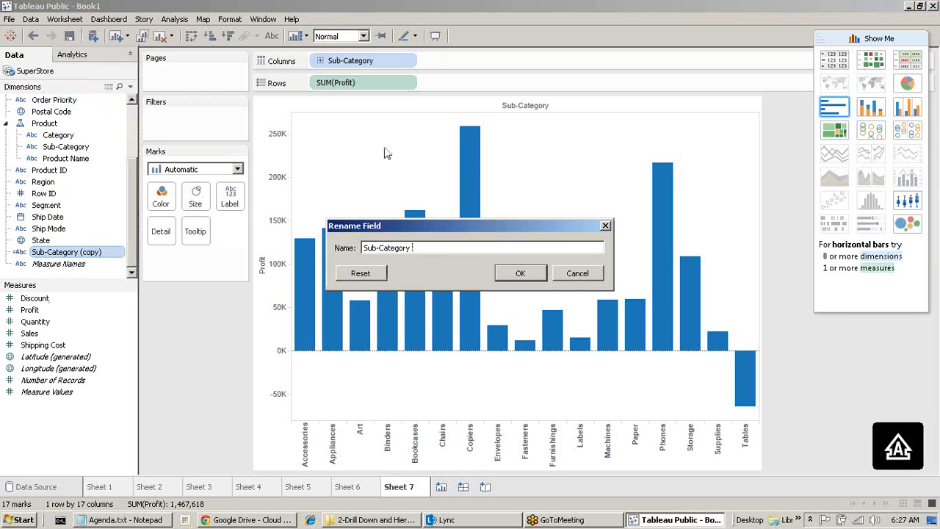
text(()nO dRILL)
key(BackSpace)
key(BackSpace)
key(BackSpace)
key(BackSpace)
key(BackSpace)
key(BackSpace)
key(BackSpace)
key(BackSpace)
text(No Drill)
click(520, 274)
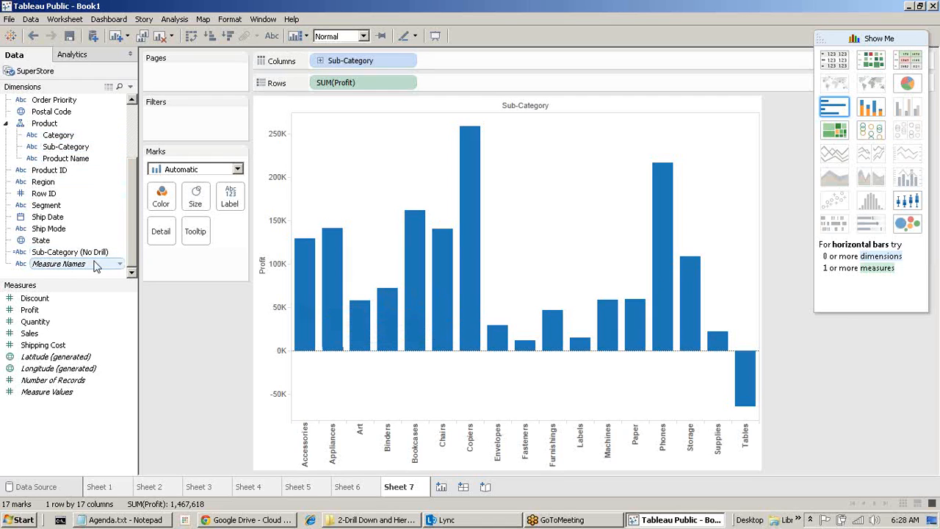
Replace Sub-Category on Columns with Sub-Category (No Drill).
mouse_move(94, 265)
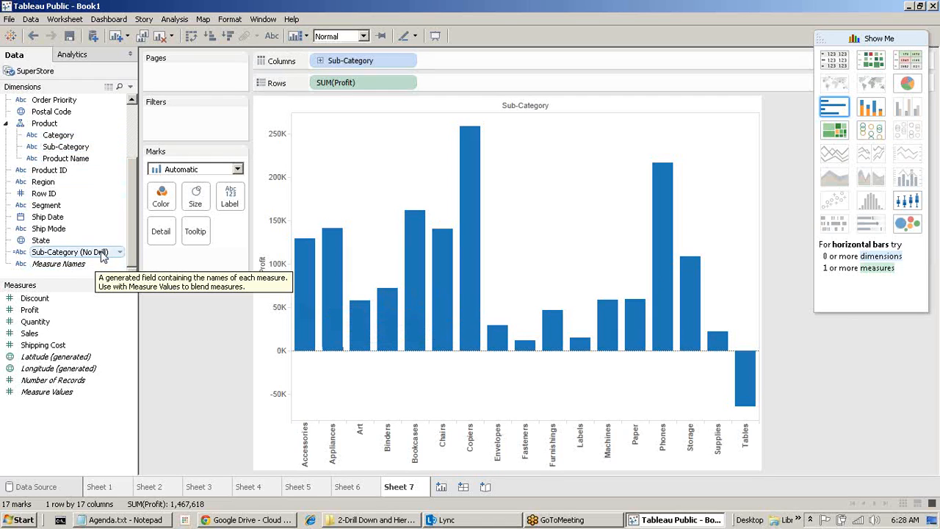
drag(367, 66, 193, 317)
drag(70, 251, 389, 66)
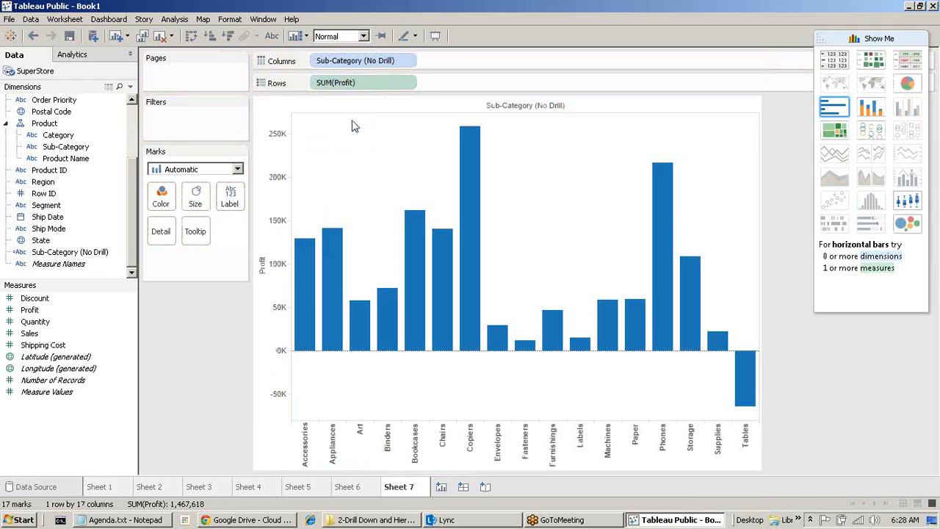
right_click(340, 61)
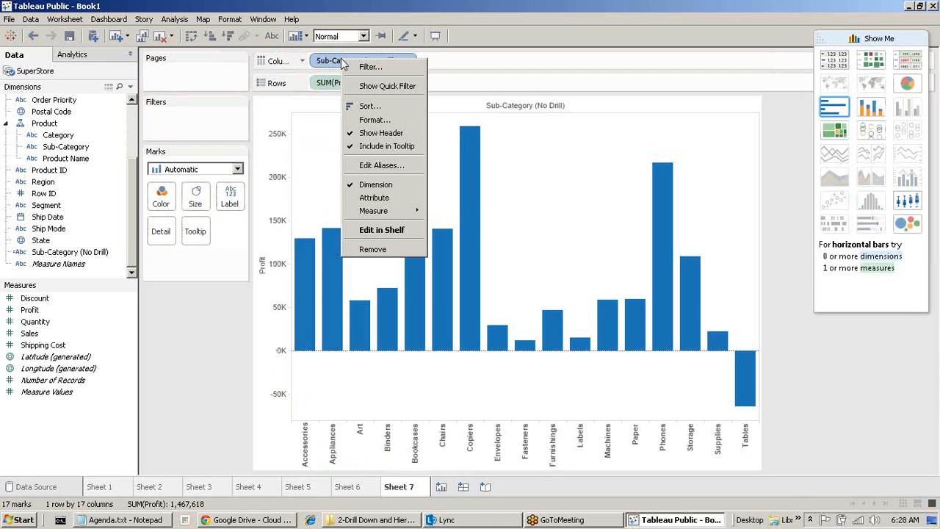
click(267, 113)
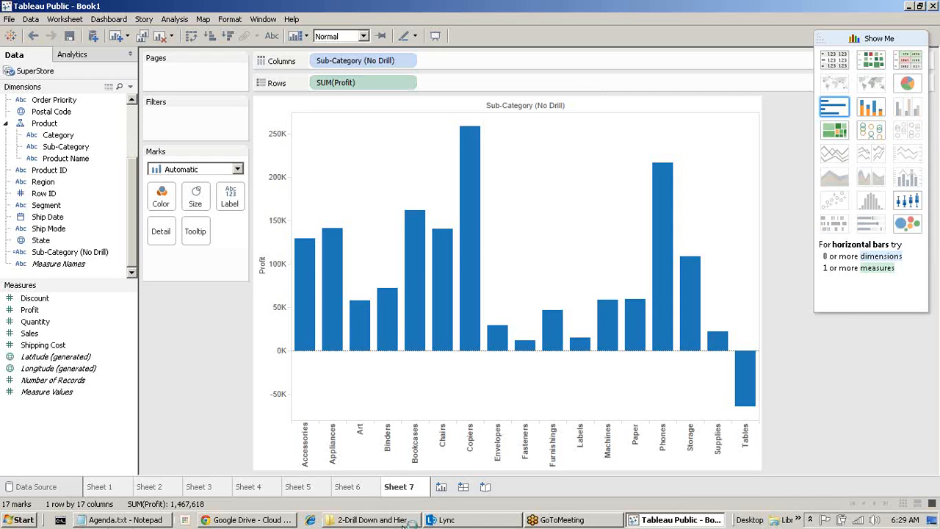
Switch from Tableau to the '2-Drill Down and Hierarchies' folder in Windows Explorer.
mouse_move(340, 523)
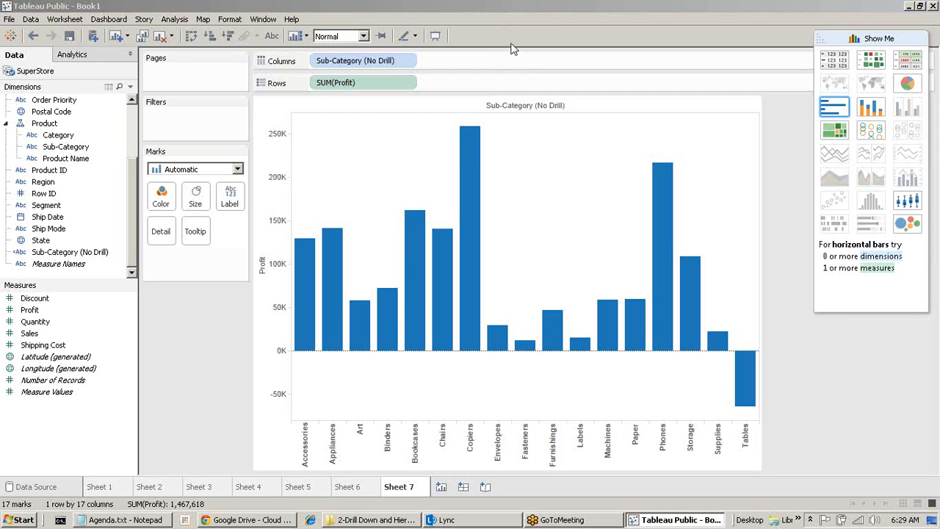
click(543, 94)
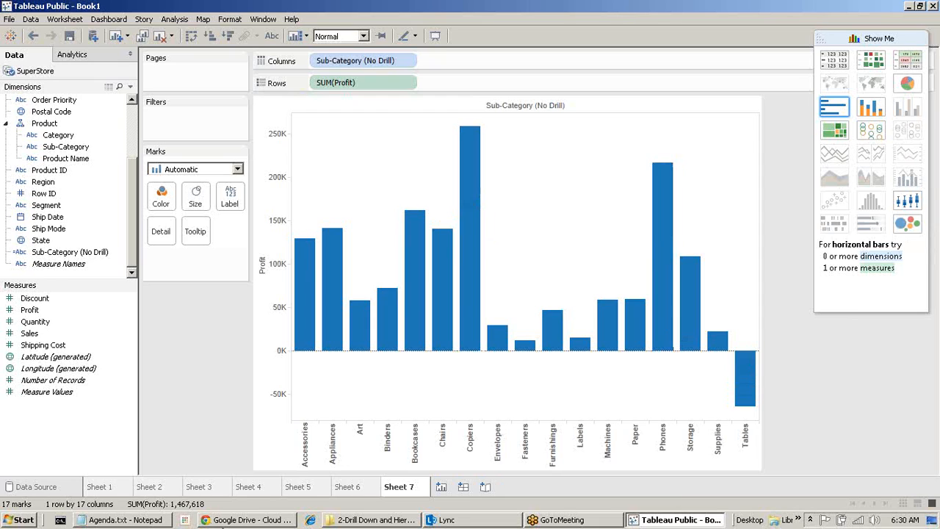
click(358, 520)
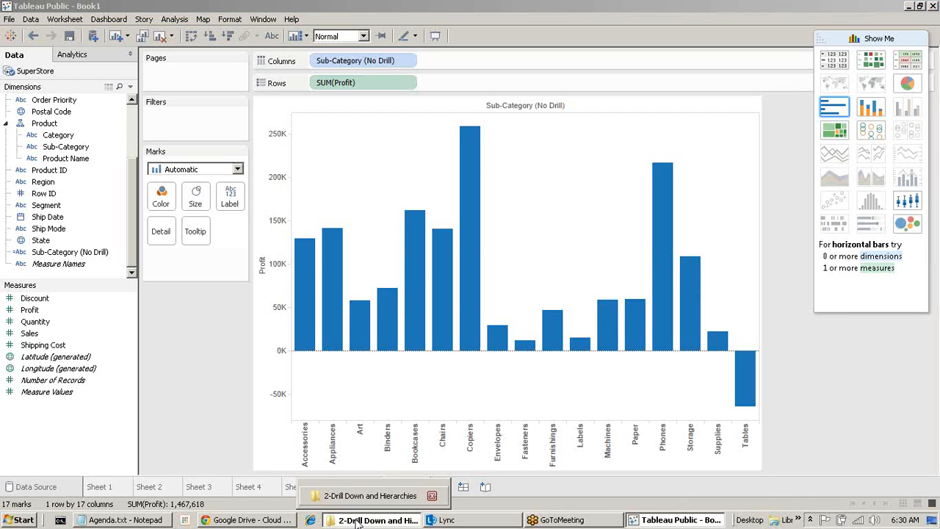